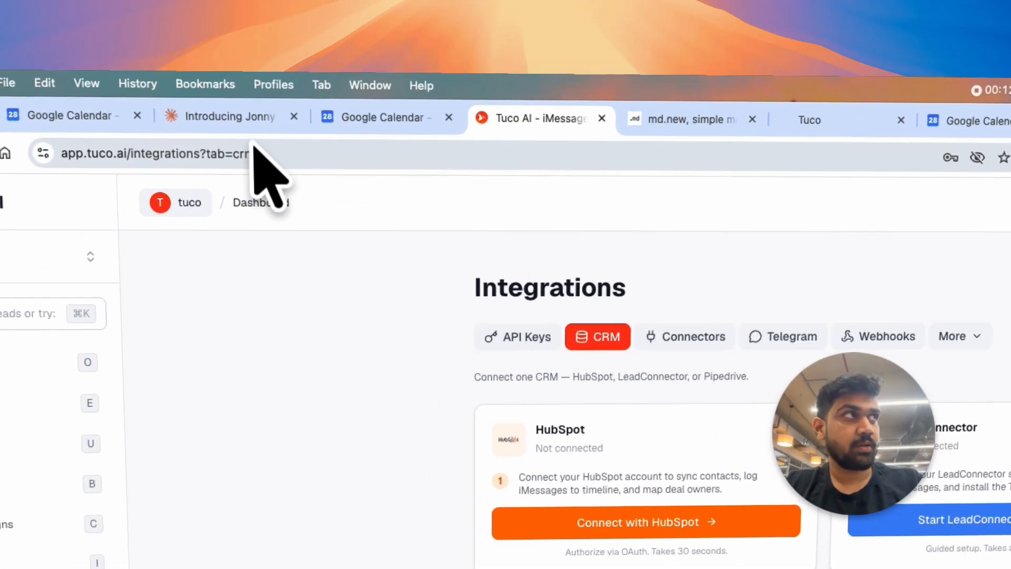
Step: Go to app.tuco.ai and open the CRM section of its integrations
{"action": "left_click", "coordinate": [262, 88]}
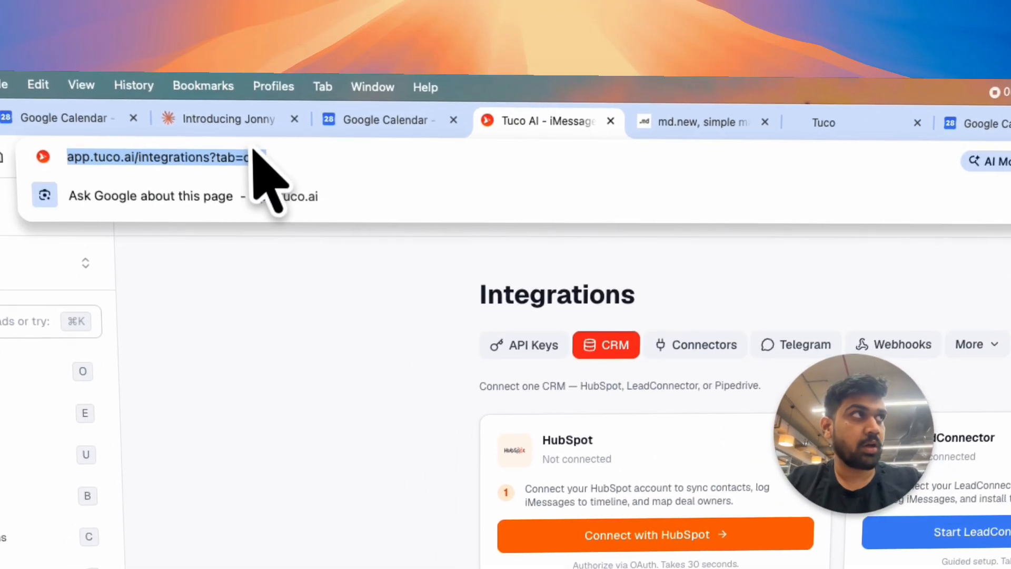
{"action": "type", "text": "app.tu"}
{"action": "key", "text": "Return"}
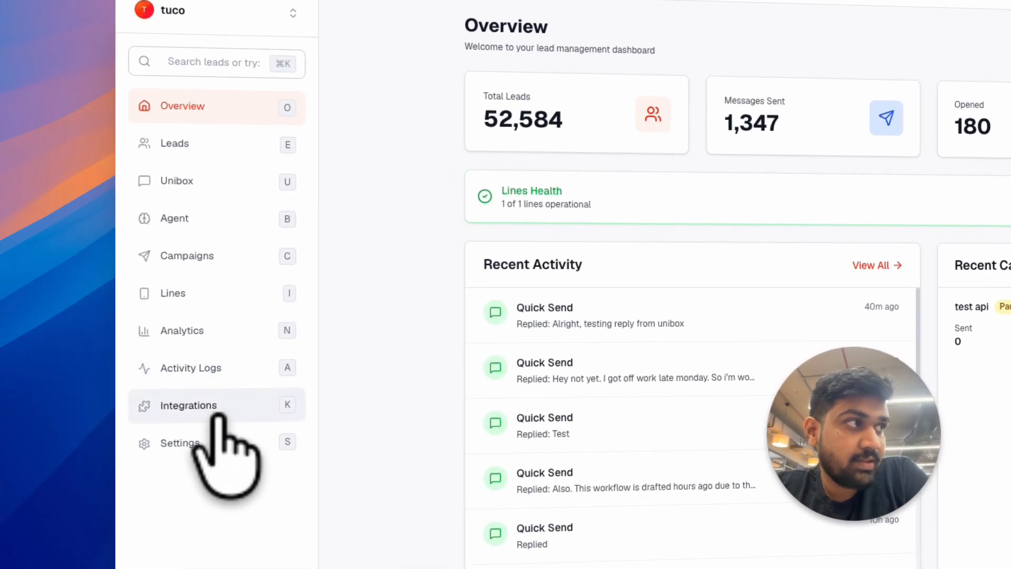
{"action": "left_click", "coordinate": [122, 363]}
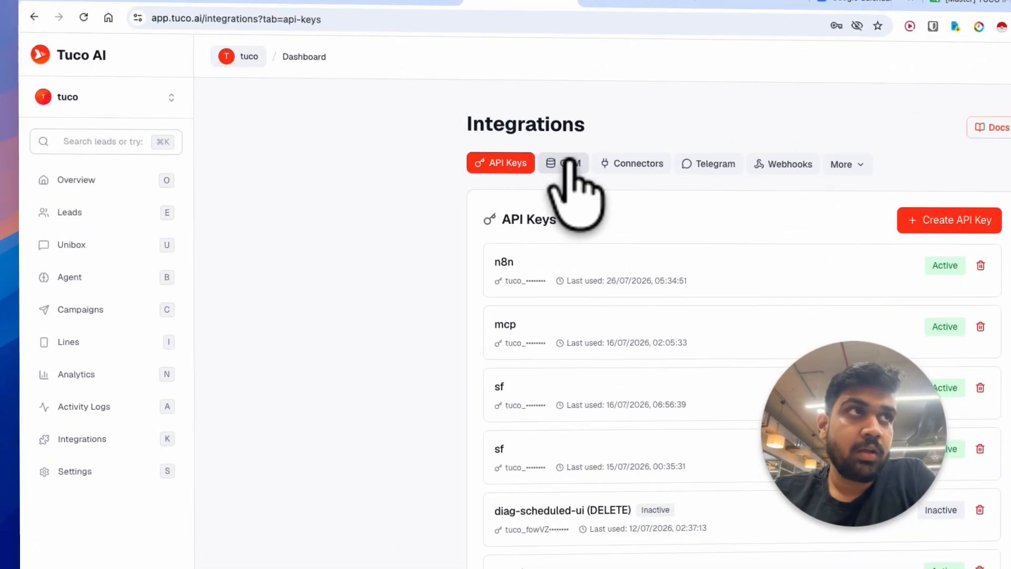
{"action": "left_click", "coordinate": [442, 182]}
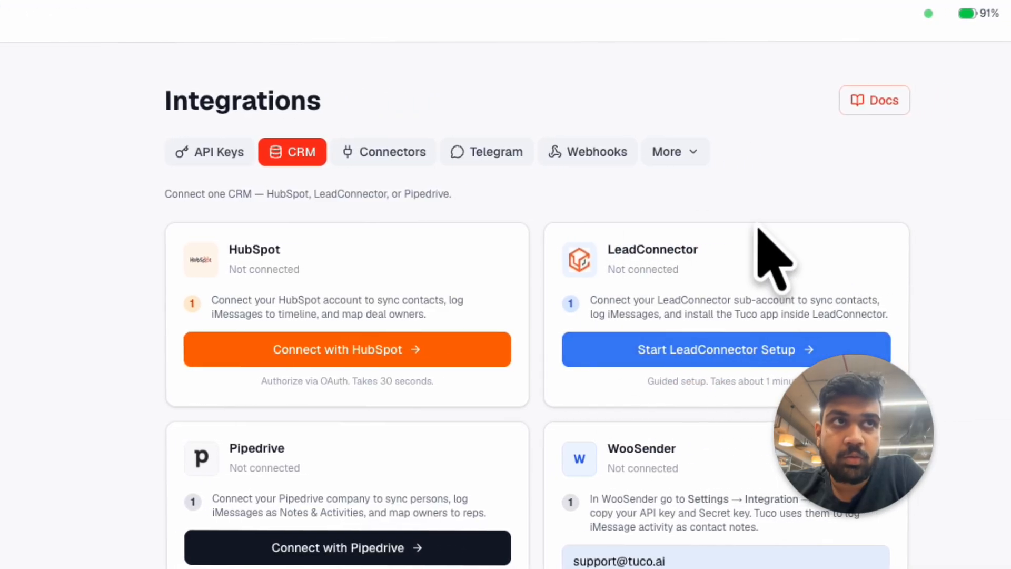
Step: Start the LeadConnector setup, keep Tuco alongside the current LeadConnector SMS service, and advance to the integration key entry
{"action": "left_click", "coordinate": [699, 362]}
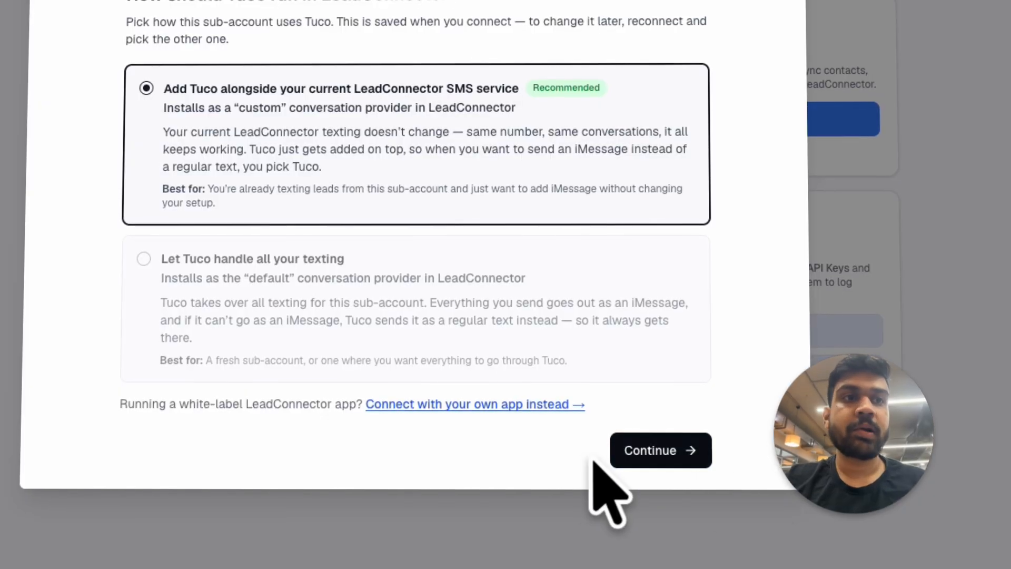
{"action": "left_click", "coordinate": [655, 437]}
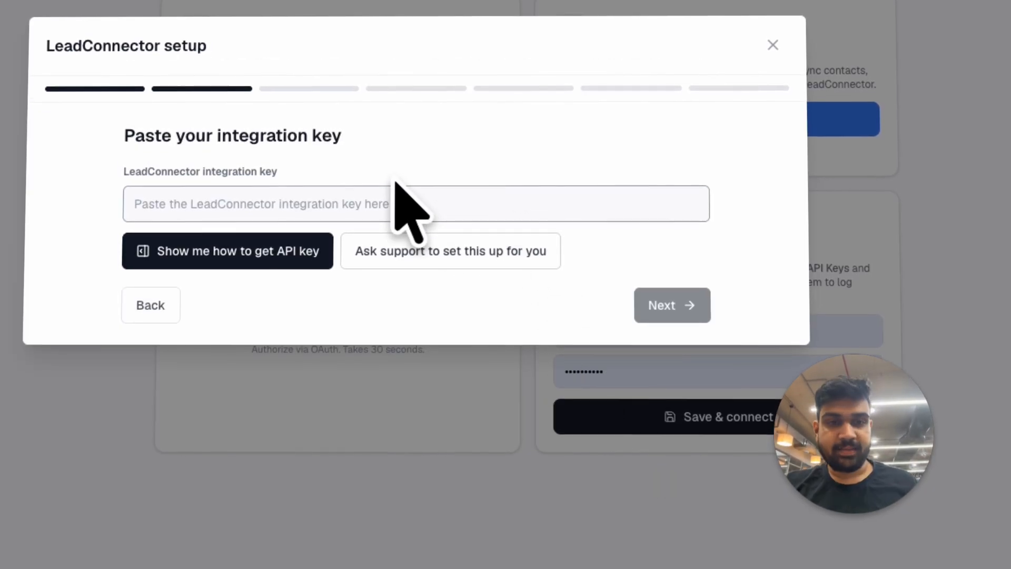
{"action": "left_click_drag", "start_coordinate": [257, 184], "coordinate": [398, 183]}
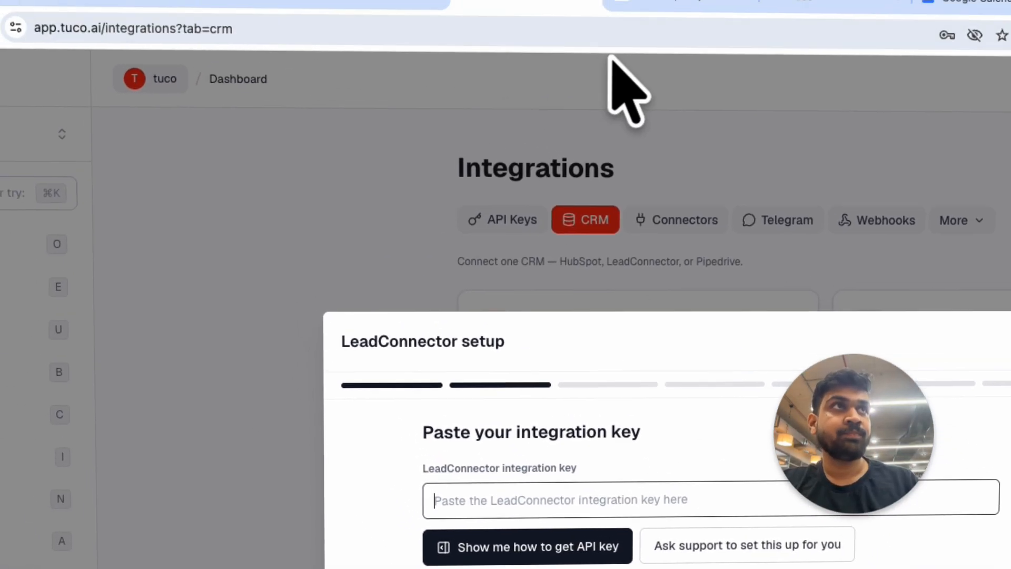
Step: Open app.gohighlevel.com in a new browser tab, dismiss the announcement, and switch to the custom sub-account
{"action": "key", "text": "super+t"}
{"action": "type", "text": "app.gohighlevel.com"}
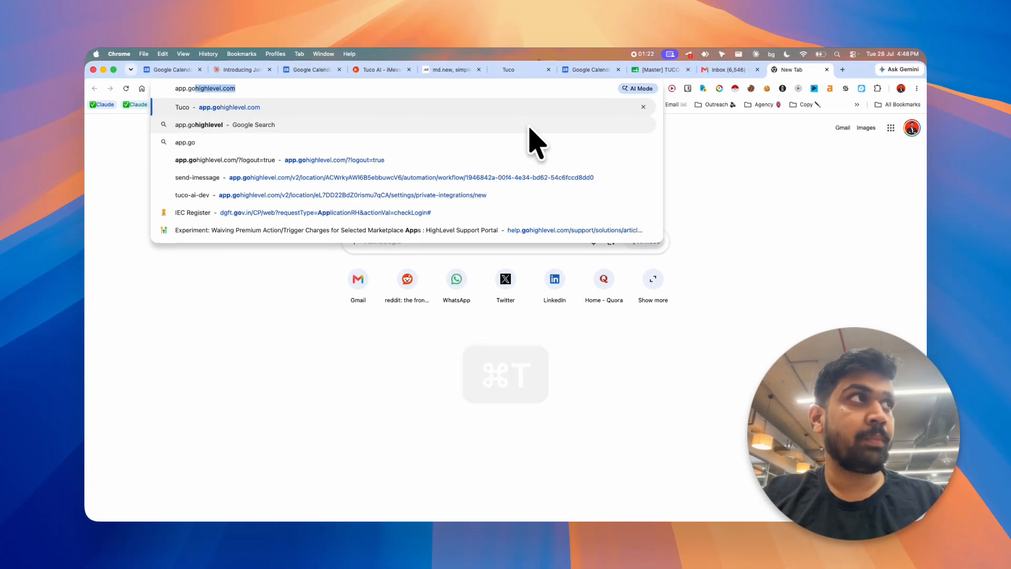
{"action": "key", "text": "Return"}
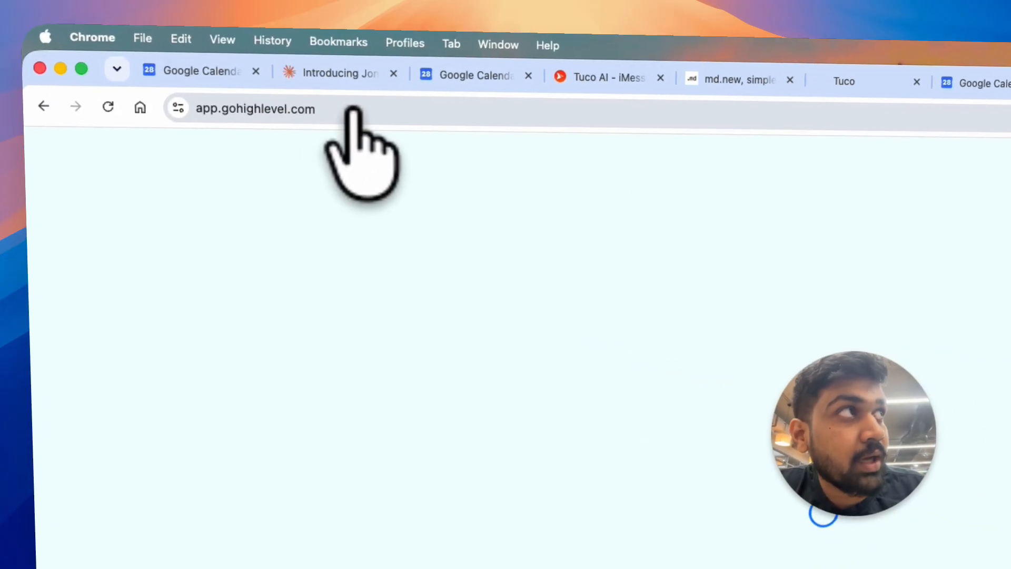
{"action": "left_click", "coordinate": [236, 88]}
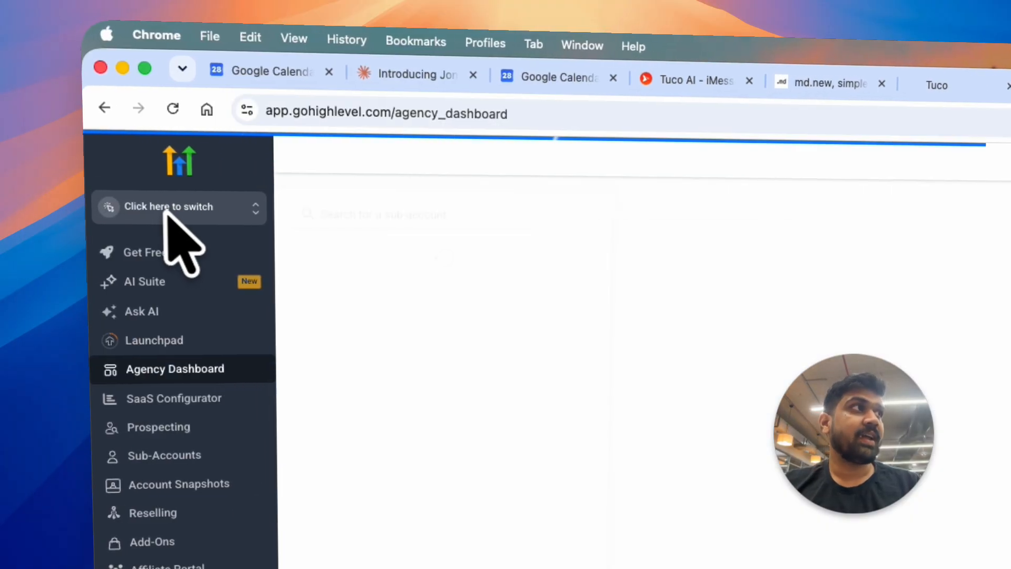
{"action": "left_click", "coordinate": [198, 208]}
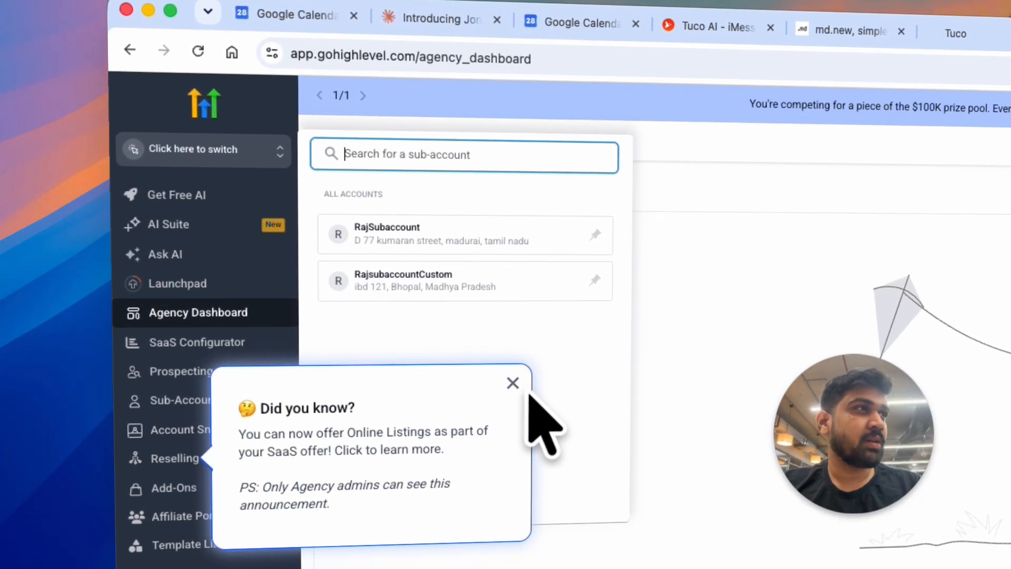
{"action": "left_click", "coordinate": [514, 423]}
{"action": "left_click", "coordinate": [256, 137]}
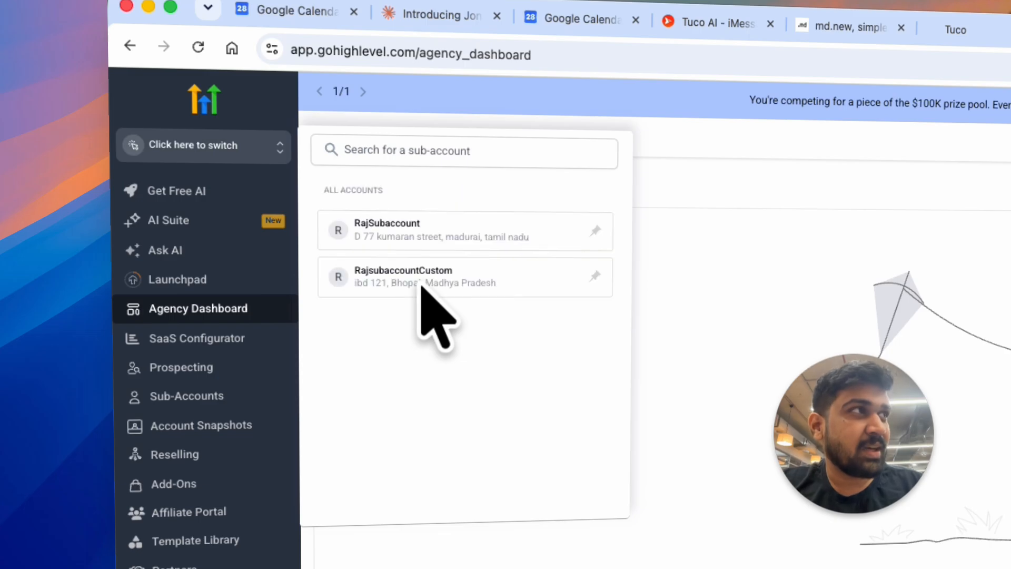
{"action": "left_click", "coordinate": [421, 287]}
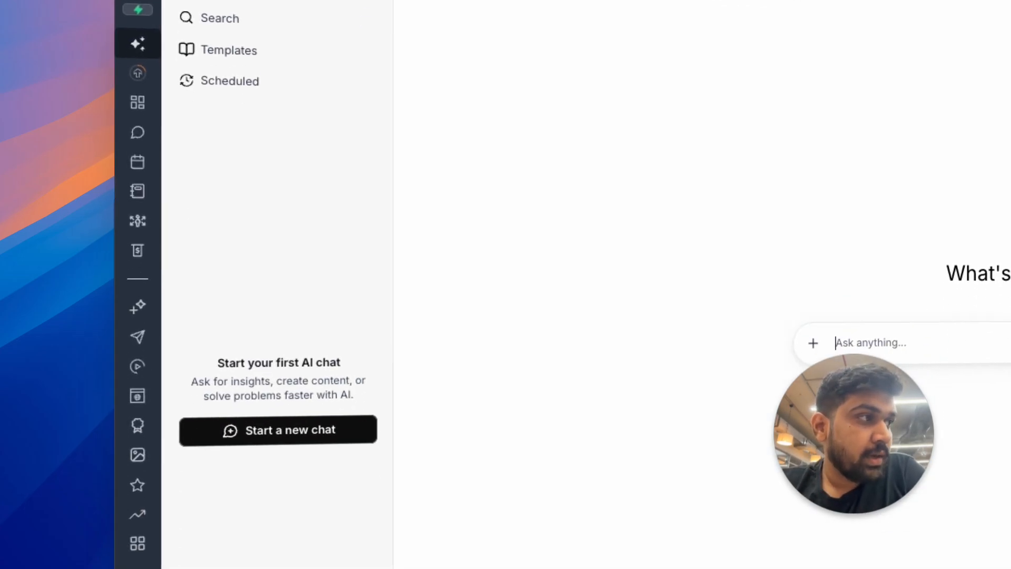
Step: Open the Private Integrations settings of the sub-account
{"action": "left_click", "coordinate": [155, 540]}
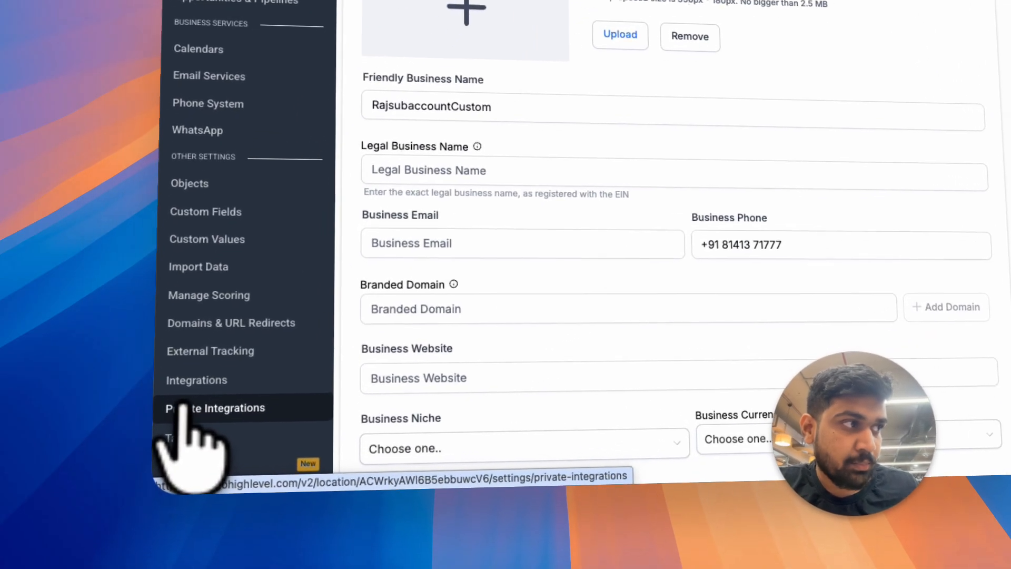
{"action": "left_click", "coordinate": [129, 479]}
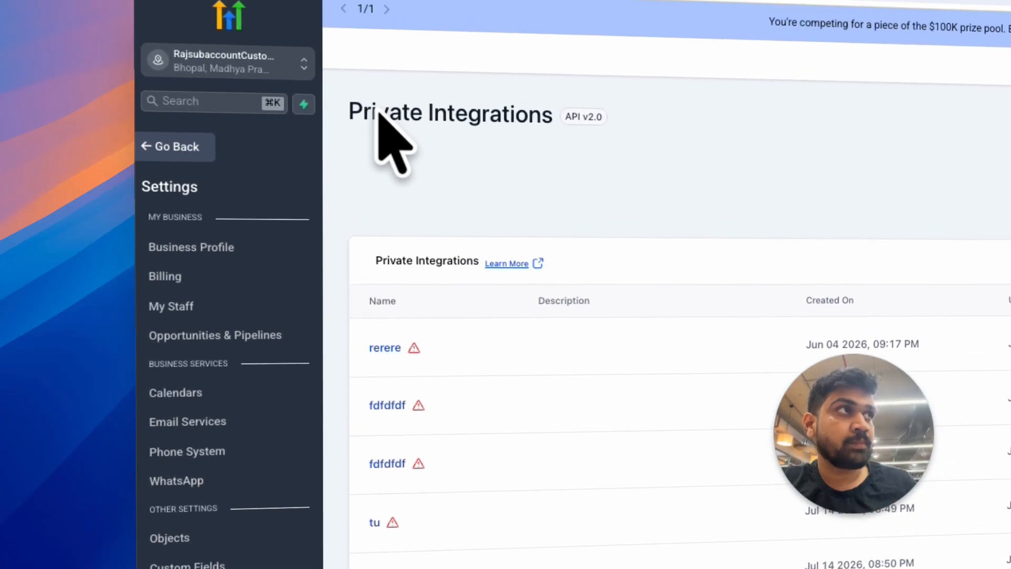
{"action": "triple_click", "coordinate": [473, 142]}
{"action": "left_click", "coordinate": [488, 211]}
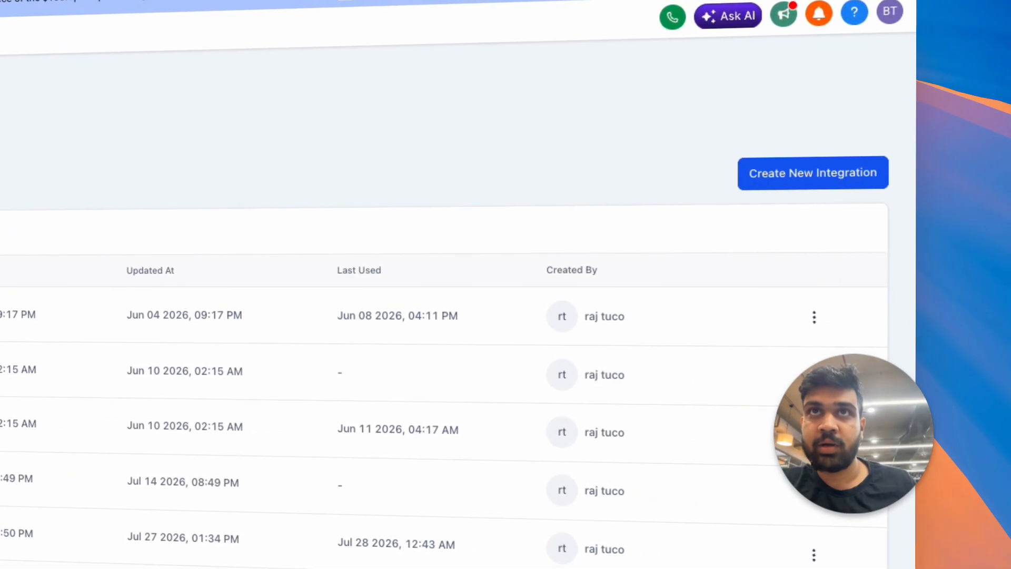
Step: Start a new private integration named tuco.ai and proceed to its scopes
{"action": "left_click", "coordinate": [827, 179]}
{"action": "left_click", "coordinate": [130, 352]}
{"action": "type", "text": "tuco.ai"}
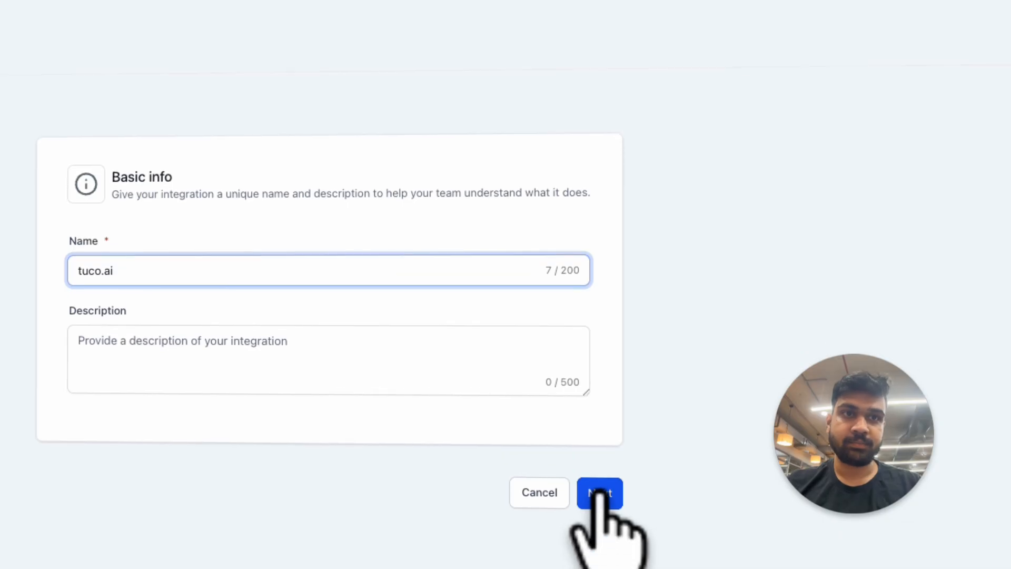
{"action": "left_click", "coordinate": [599, 490]}
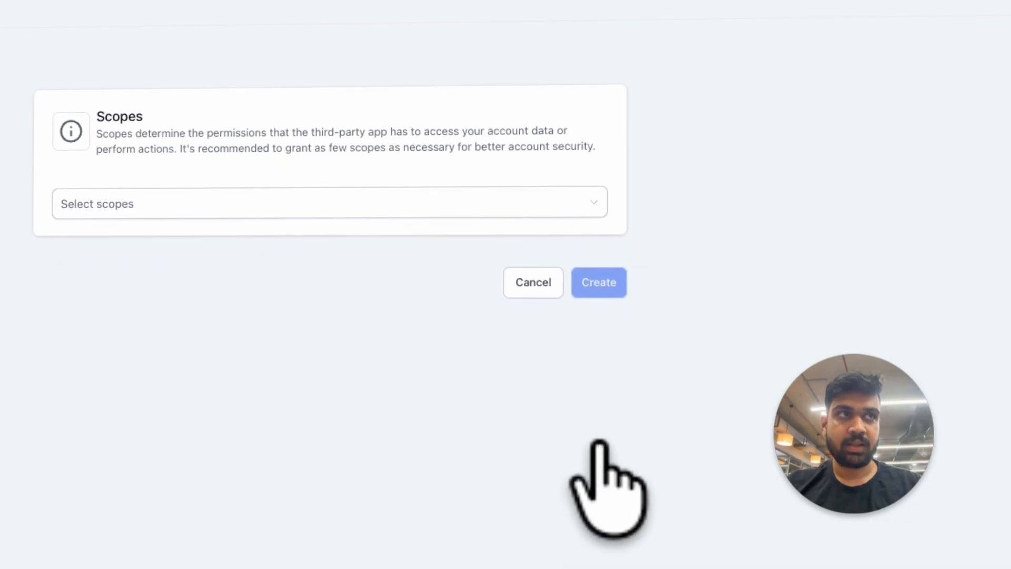
Step: Select all scopes for the integration, including View Calendar Events, then create it and confirm the use of sensitive scopes
{"action": "left_click", "coordinate": [287, 197]}
{"action": "left_click", "coordinate": [156, 232]}
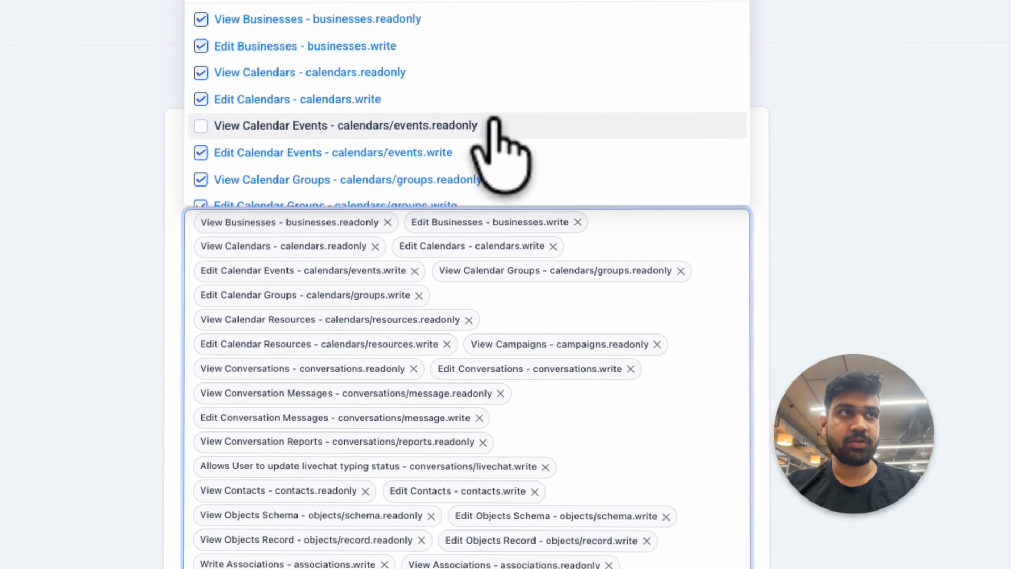
{"action": "scroll", "coordinate": [799, 247], "scroll_direction": "down", "scroll_amount": 20}
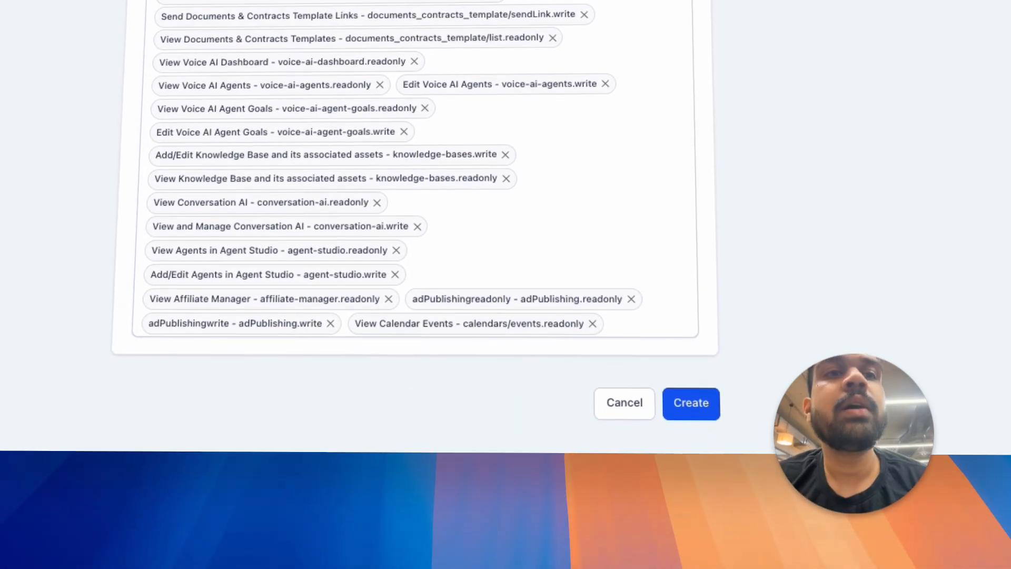
{"action": "left_click", "coordinate": [689, 398]}
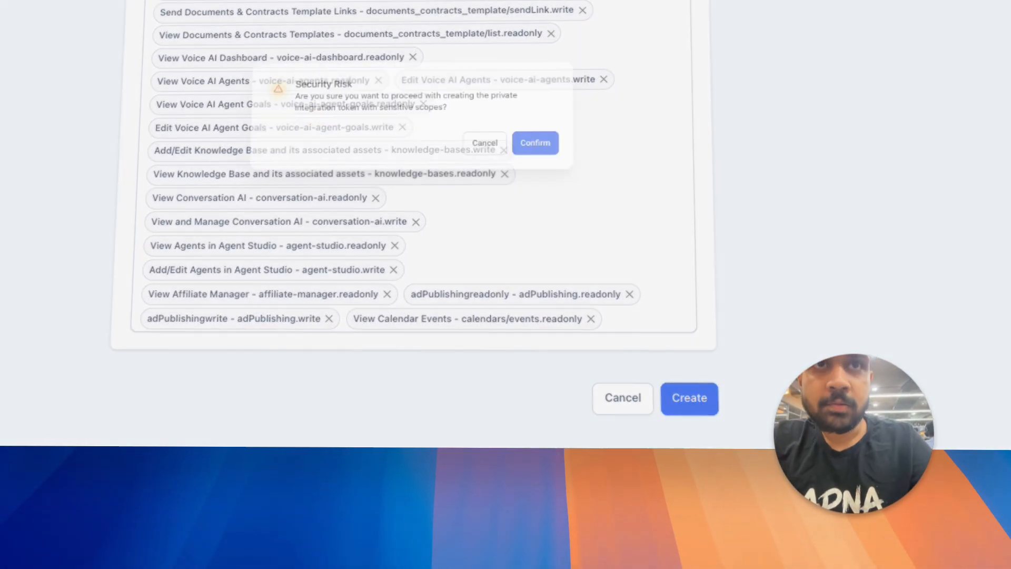
{"action": "left_click", "coordinate": [488, 184]}
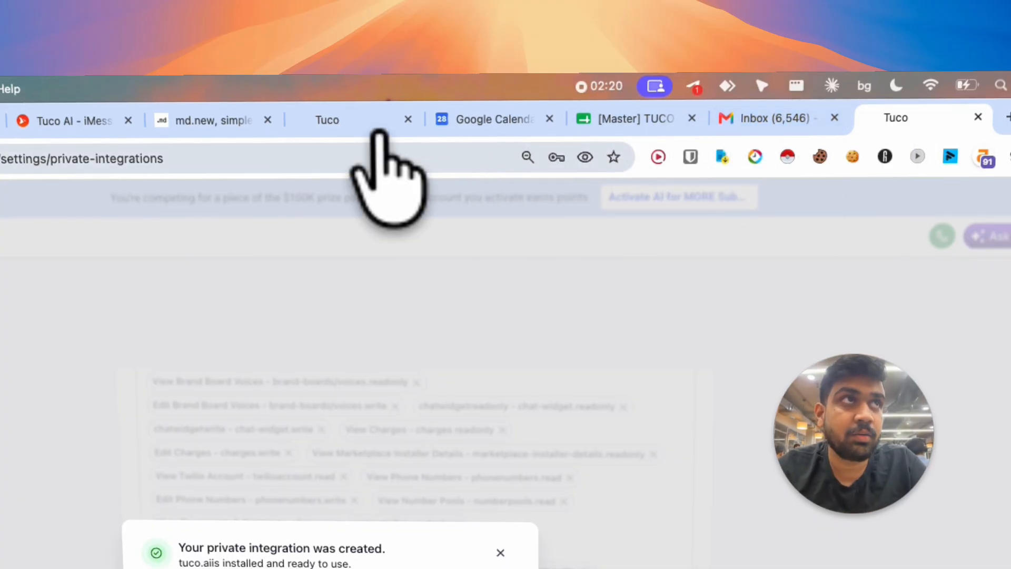
Step: Return to the Tuco LeadConnector setup, paste the integration key, and advance to the location ID entry
{"action": "left_click", "coordinate": [322, 122]}
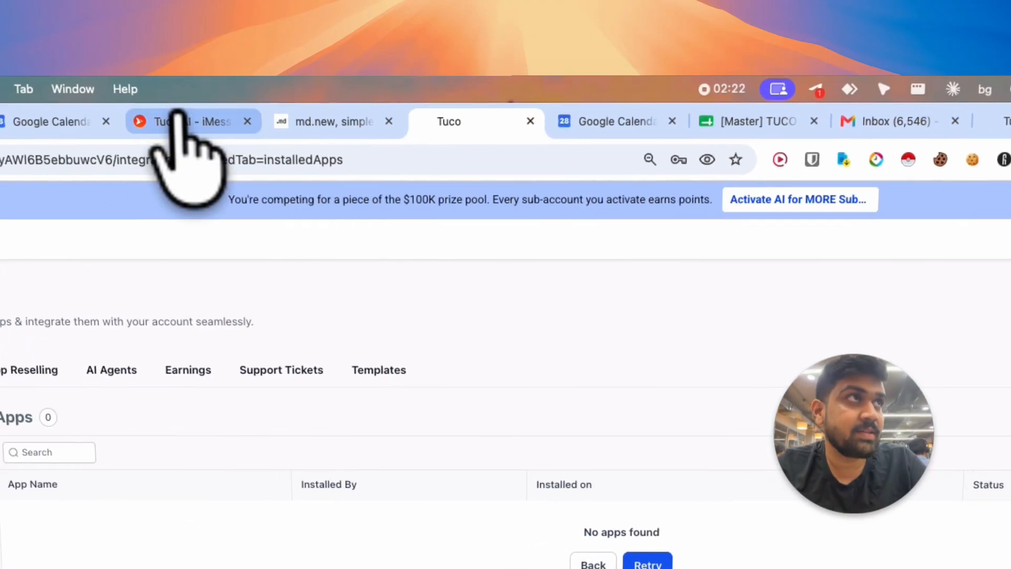
{"action": "left_click", "coordinate": [100, 112]}
{"action": "left_click", "coordinate": [484, 440]}
{"action": "key", "text": "super+v"}
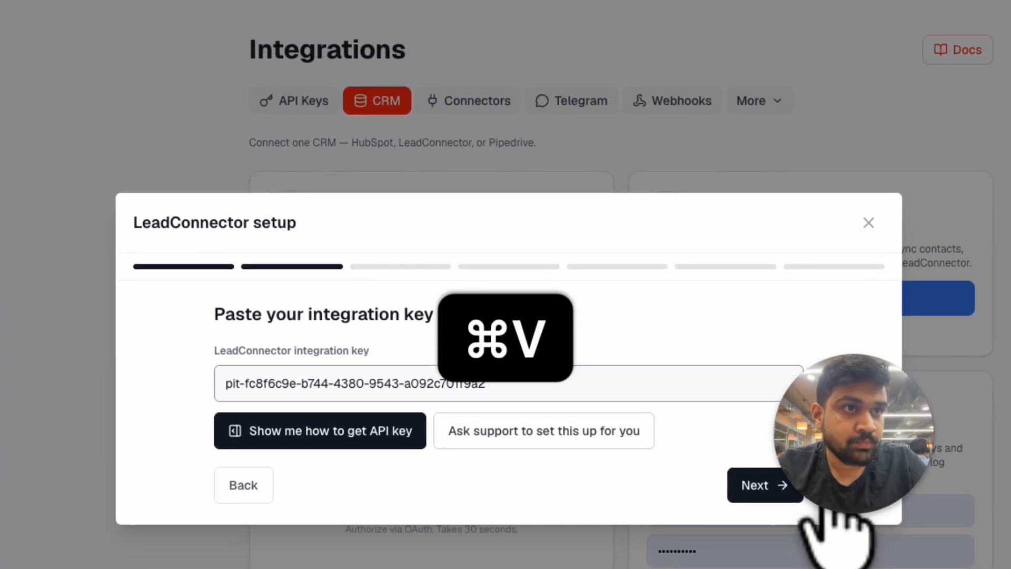
{"action": "left_click", "coordinate": [781, 536]}
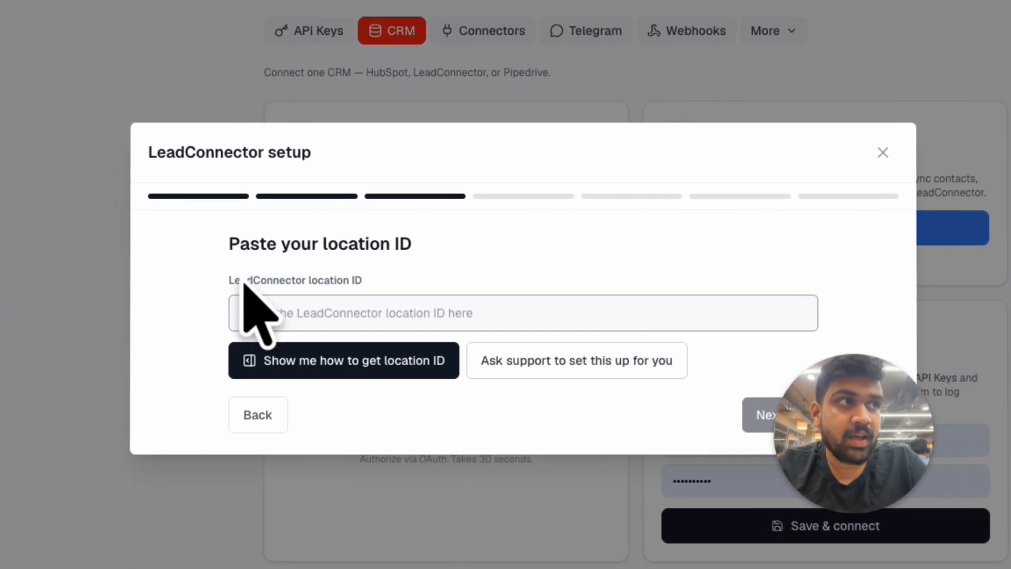
Step: Switch back to HighLevel, dismiss the Security Risk dialog, and copy the location ID from the Business Profile settings
{"action": "left_click_drag", "start_coordinate": [196, 281], "coordinate": [324, 284]}
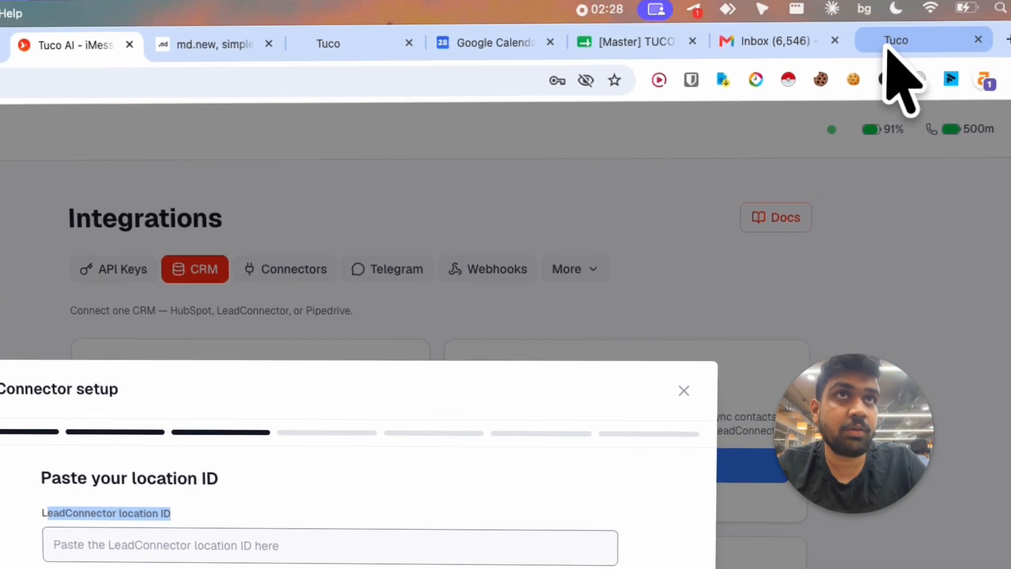
{"action": "left_click", "coordinate": [885, 45]}
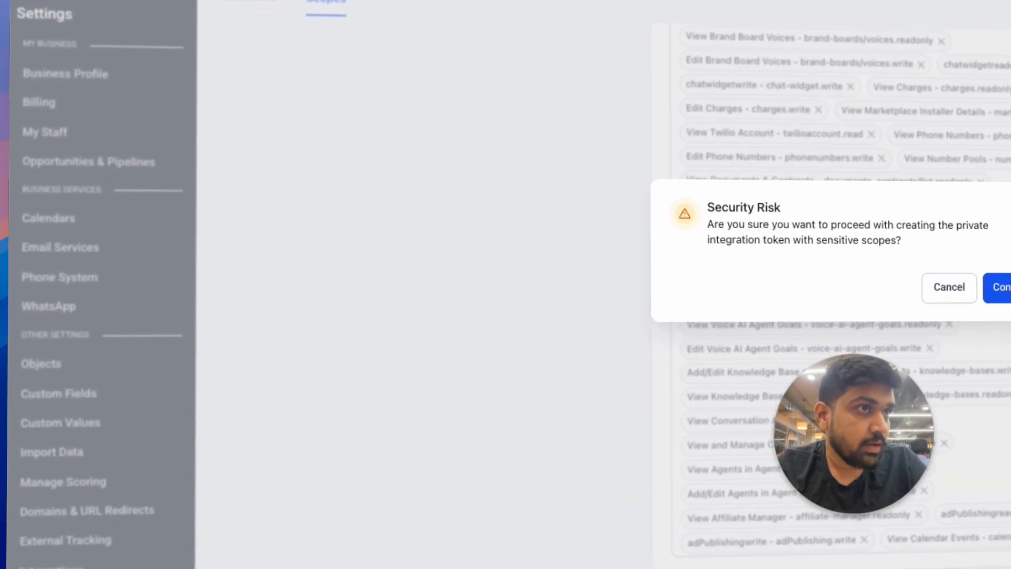
{"action": "left_click", "coordinate": [994, 305]}
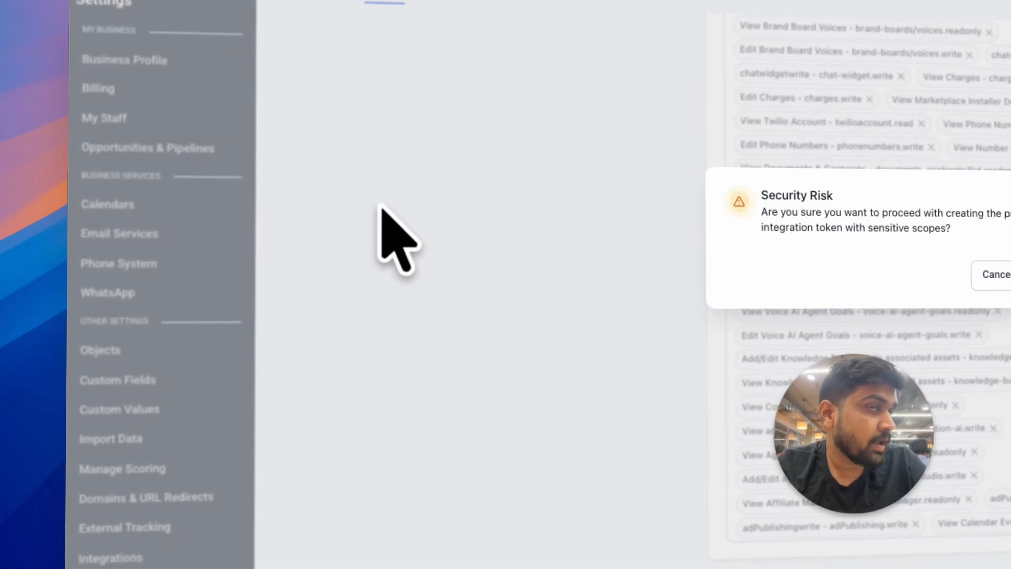
{"action": "left_click", "coordinate": [667, 287]}
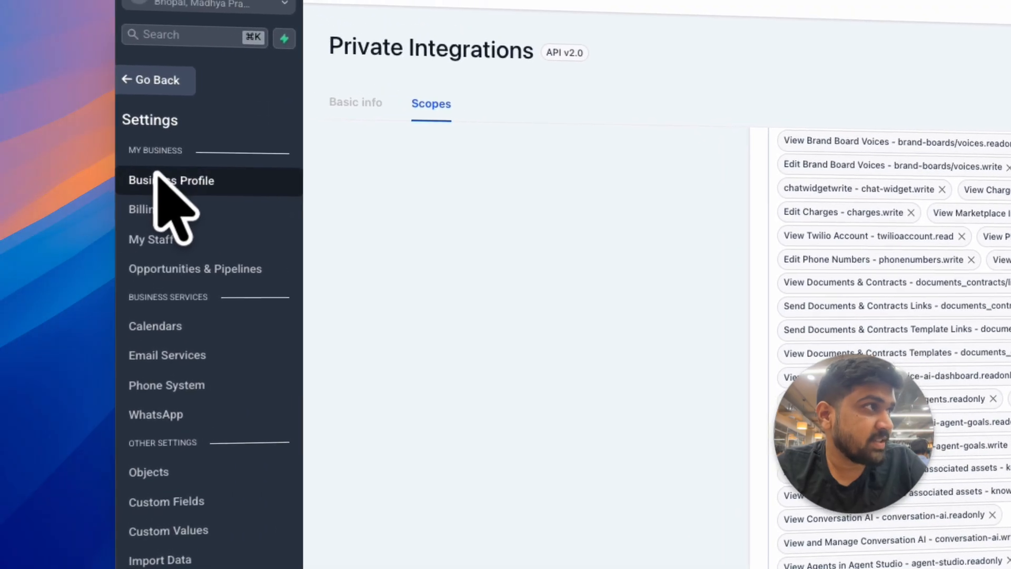
{"action": "left_click", "coordinate": [160, 177]}
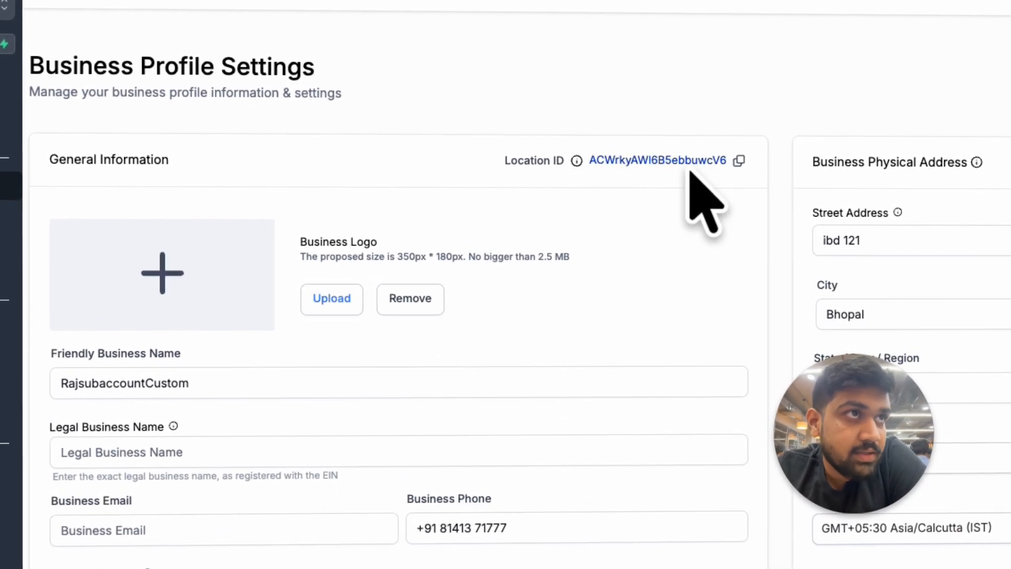
{"action": "left_click", "coordinate": [744, 161]}
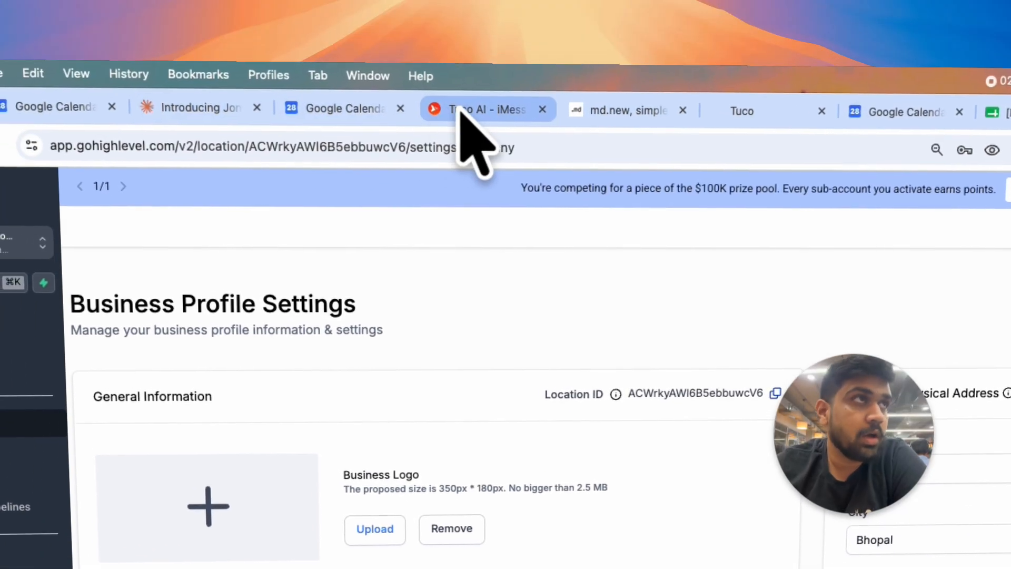
Step: Paste the copied location ID into the Tuco LeadConnector setup and advance to the scope check
{"action": "left_click", "coordinate": [463, 110]}
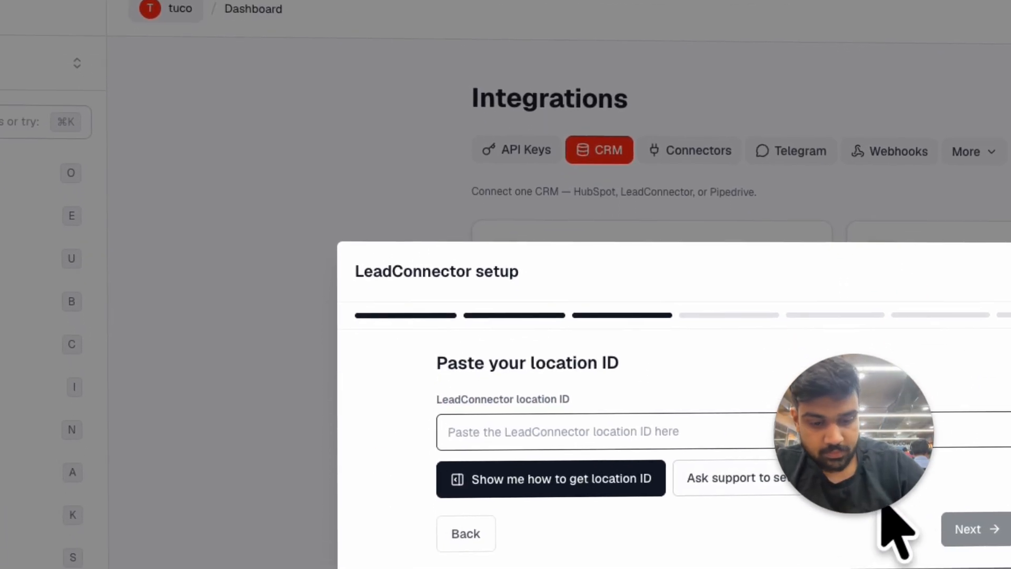
{"action": "key", "text": "super+v"}
{"action": "left_click", "coordinate": [774, 448]}
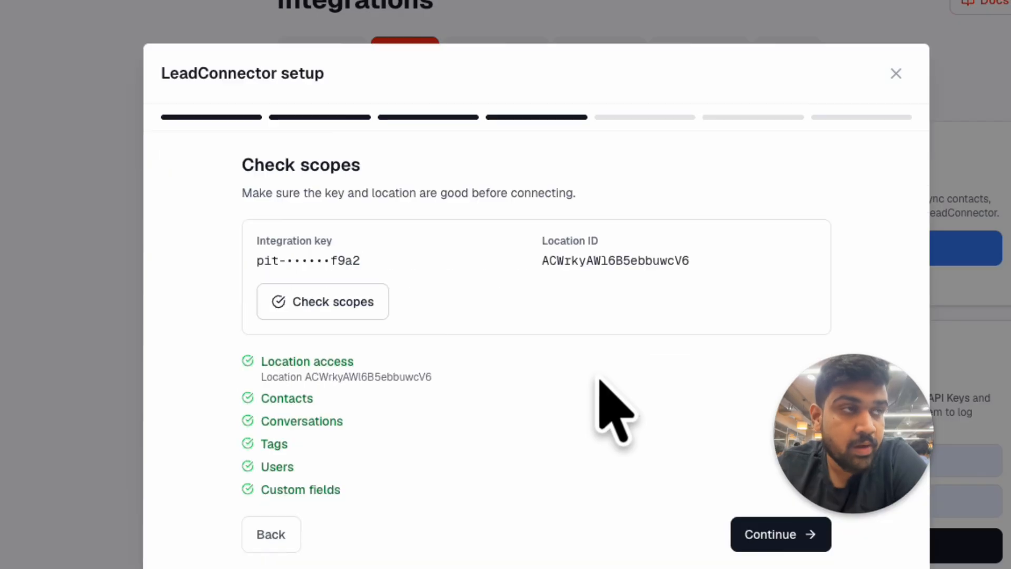
Step: Review the checked scopes from location access to custom fields and continue to the Connect LeadConnector stage
{"action": "left_click_drag", "start_coordinate": [259, 360], "coordinate": [369, 490]}
{"action": "left_click", "coordinate": [393, 490]}
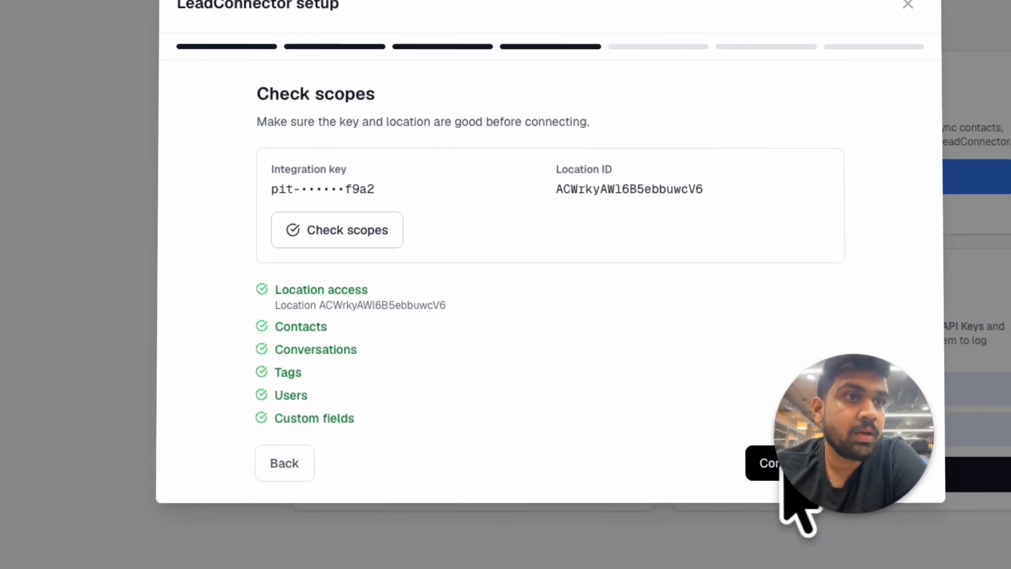
{"action": "left_click", "coordinate": [811, 480]}
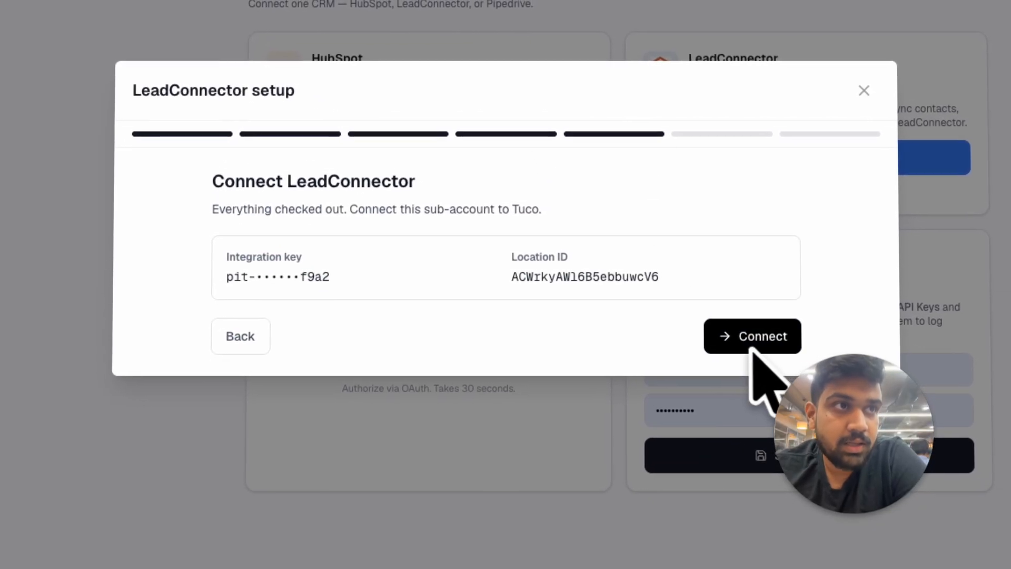
Step: Connect the checked sub-account to Tuco and copy the Tuco API key provided for the app installation
{"action": "left_click", "coordinate": [773, 348]}
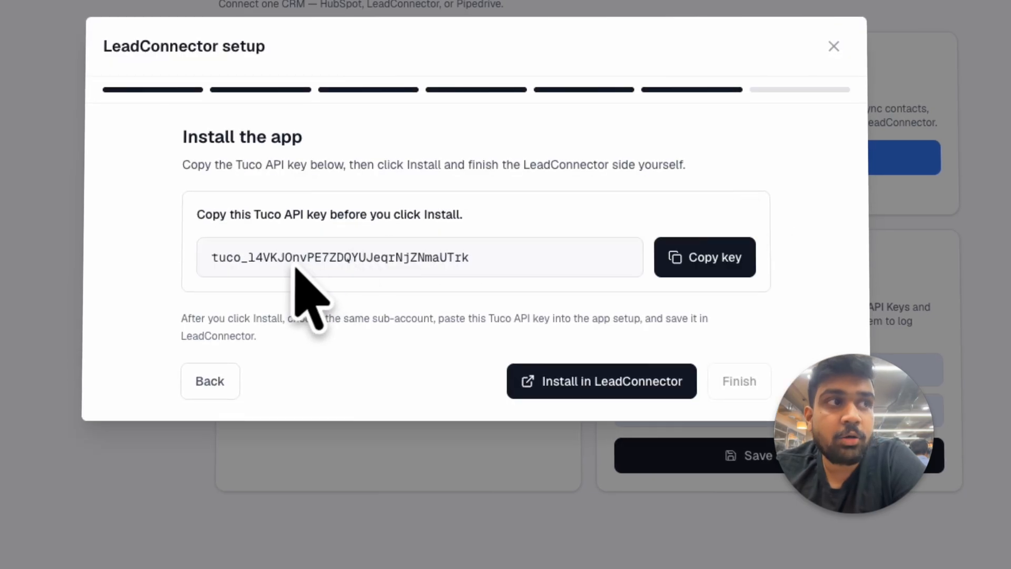
{"action": "left_click_drag", "start_coordinate": [242, 257], "coordinate": [470, 258]}
{"action": "left_click", "coordinate": [270, 276]}
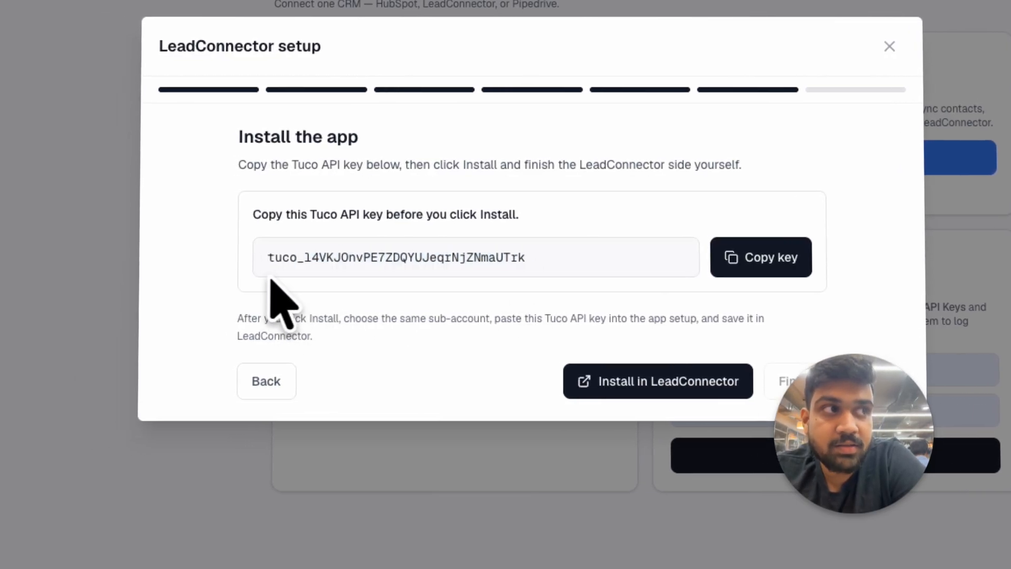
{"action": "left_click", "coordinate": [748, 263]}
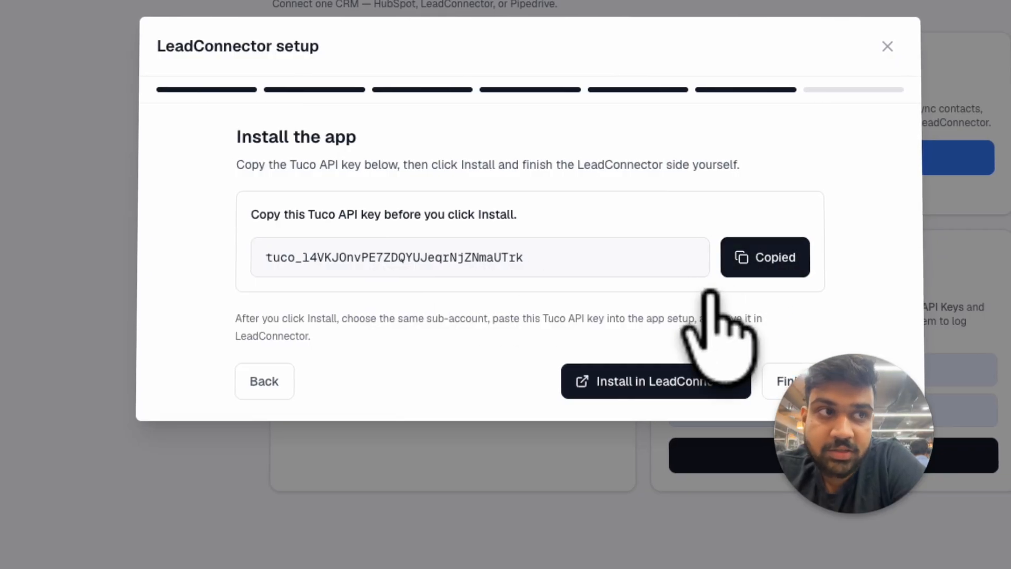
Step: Proceed to the app installation in LeadConnector, sign in to HighLevel, and continue with the Tuco account
{"action": "left_click", "coordinate": [660, 381]}
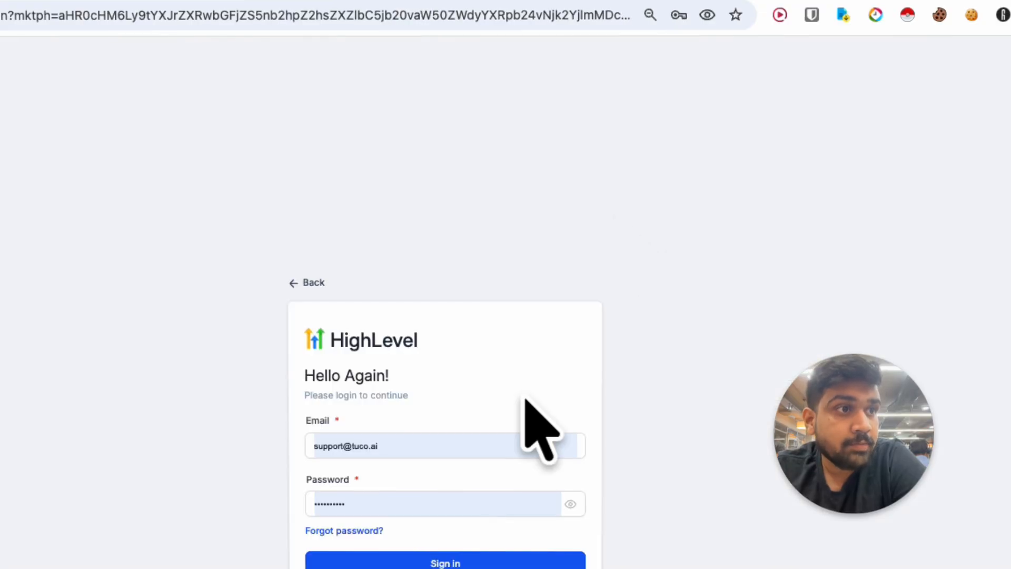
{"action": "left_click", "coordinate": [454, 540]}
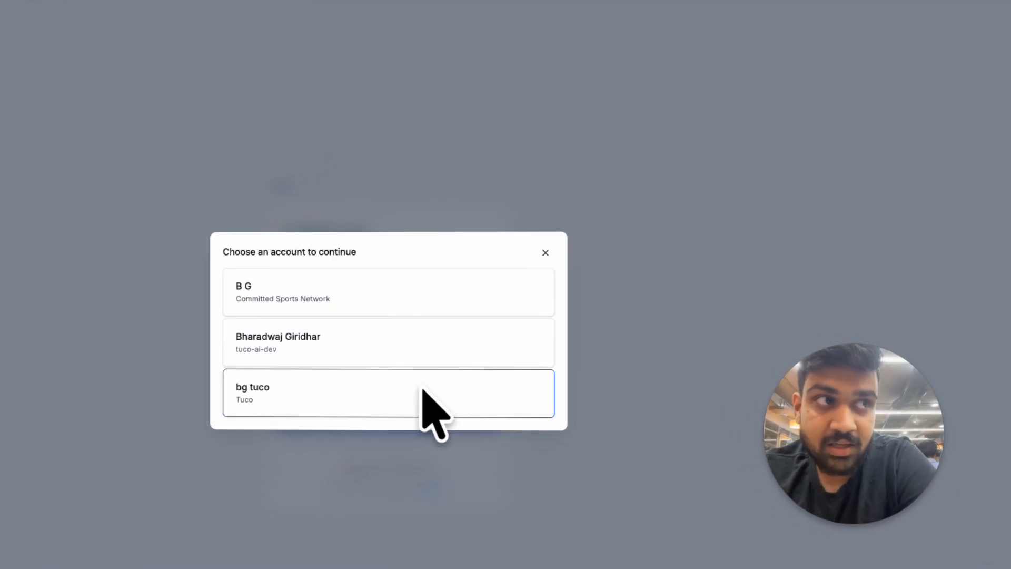
{"action": "left_click", "coordinate": [527, 349]}
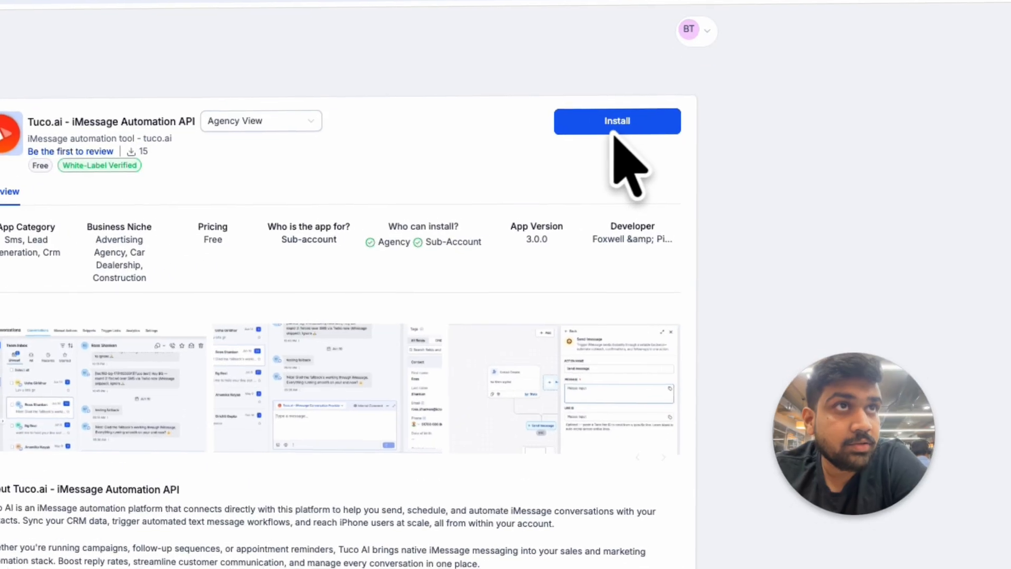
Step: Install the Tuco.ai - iMessage Automation API app for the custom sub-account and connect it with the Tuco API key
{"action": "left_click", "coordinate": [654, 157]}
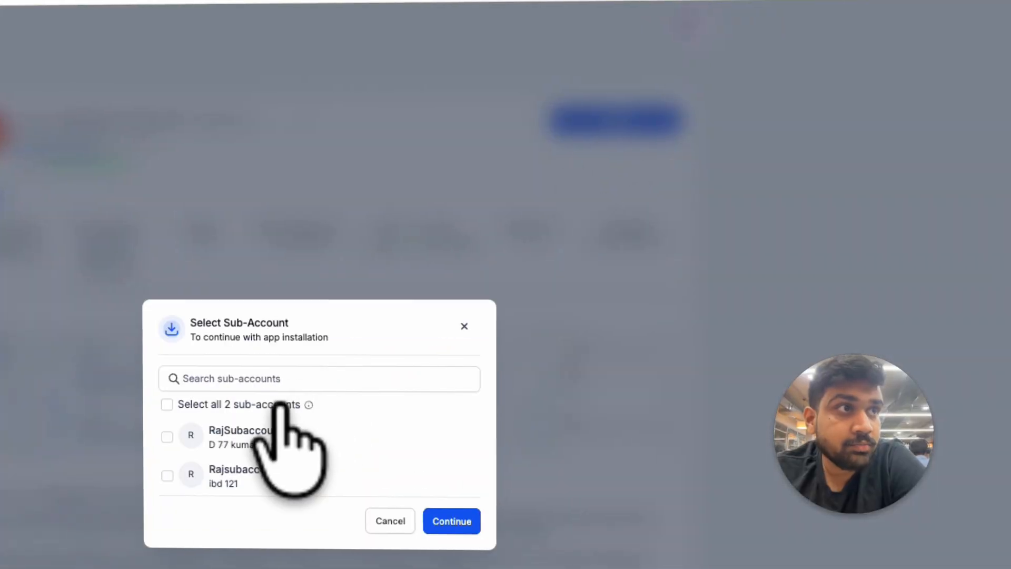
{"action": "left_click", "coordinate": [265, 466]}
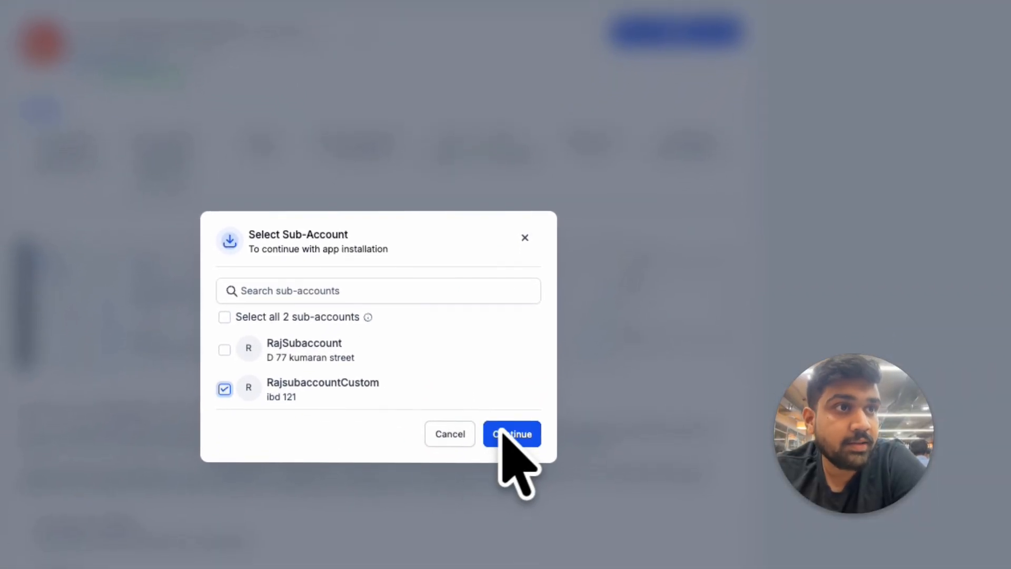
{"action": "left_click", "coordinate": [513, 417]}
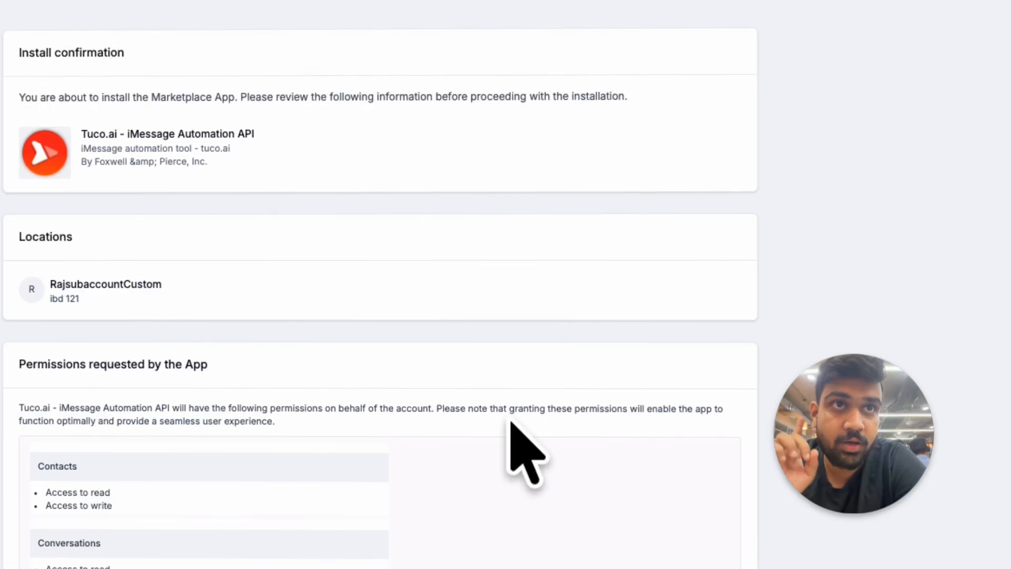
{"action": "scroll", "coordinate": [510, 421], "scroll_direction": "down", "scroll_amount": 15}
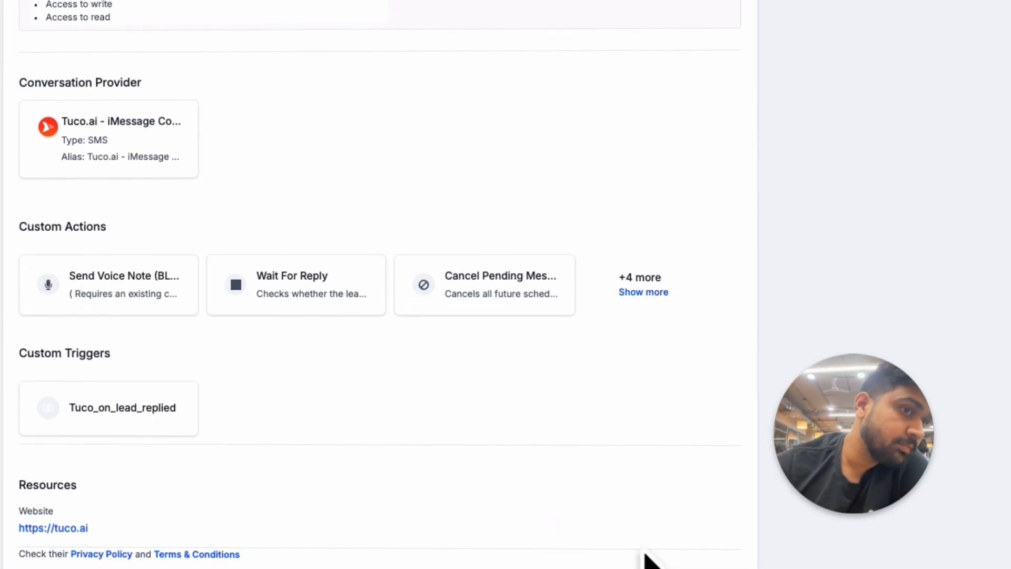
{"action": "left_click", "coordinate": [706, 489]}
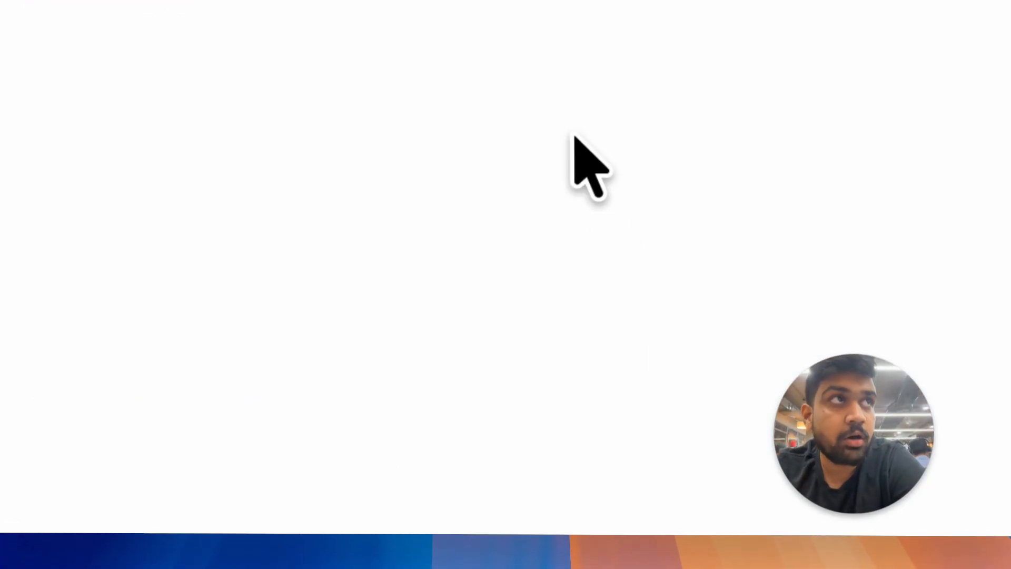
{"action": "left_click", "coordinate": [276, 170]}
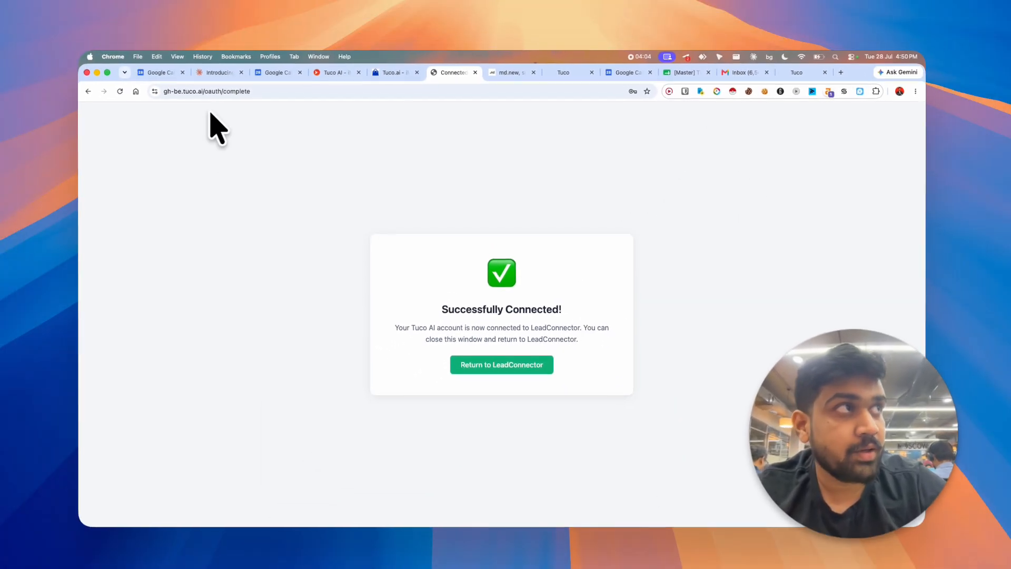
{"action": "key", "text": "super+t"}
{"action": "type", "text": "app.tuco.ai"}
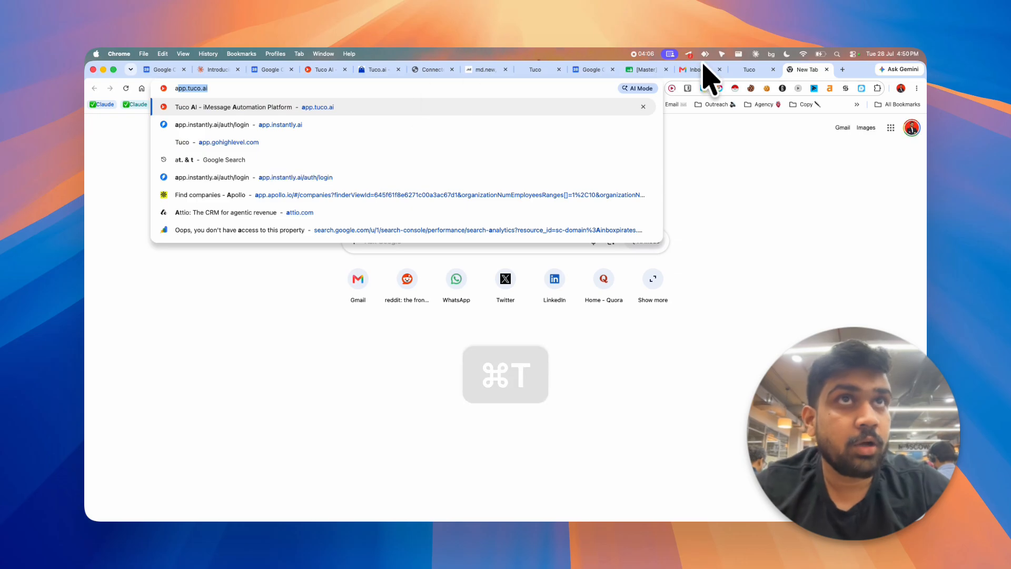
{"action": "key", "text": "super+w"}
Step: Switch to the HighLevel sub-account and check the App Marketplace's installed apps, reloading the list
{"action": "left_click", "coordinate": [791, 70]}
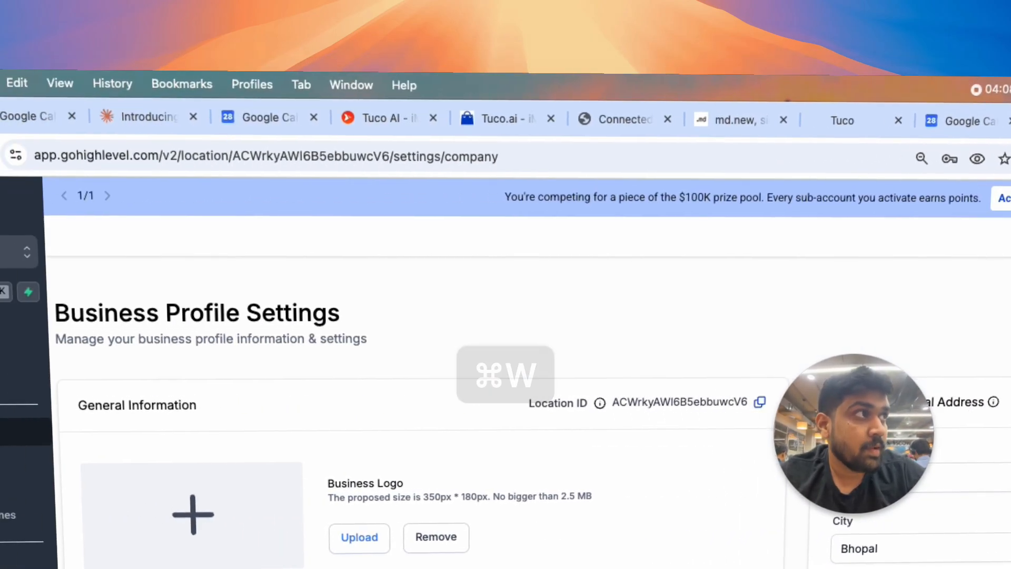
{"action": "left_click", "coordinate": [136, 327]}
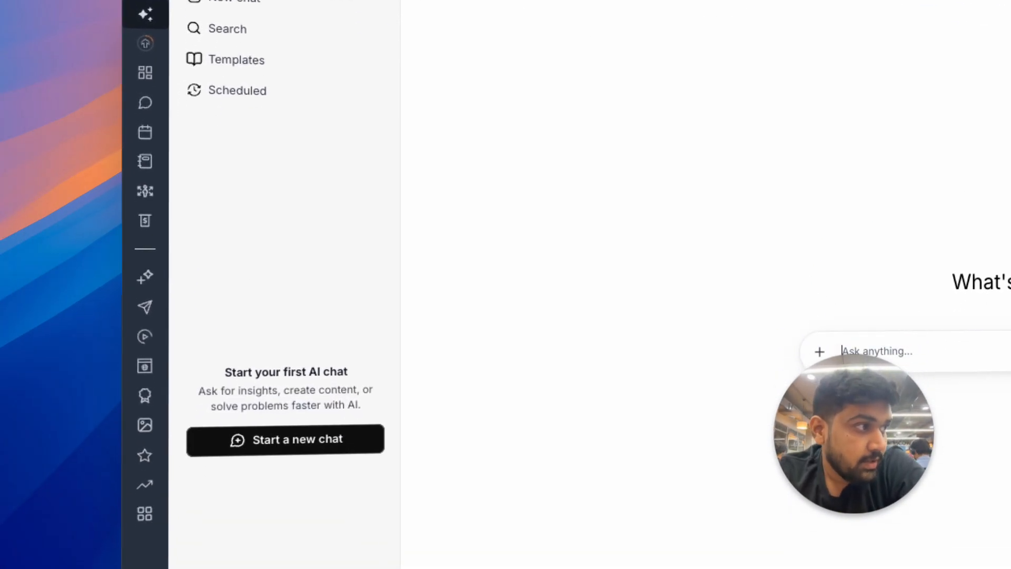
{"action": "left_click", "coordinate": [185, 526]}
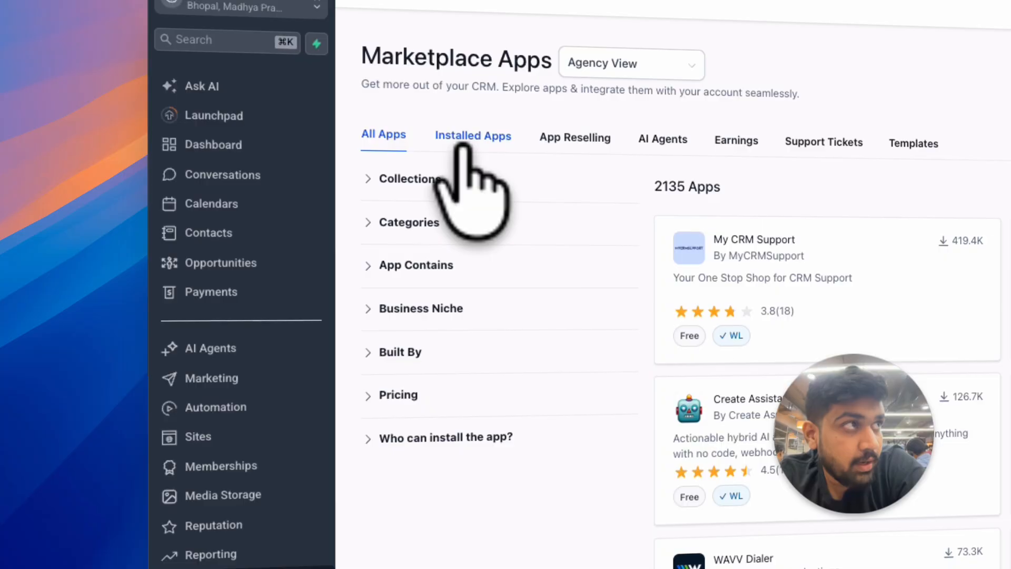
{"action": "left_click", "coordinate": [465, 145]}
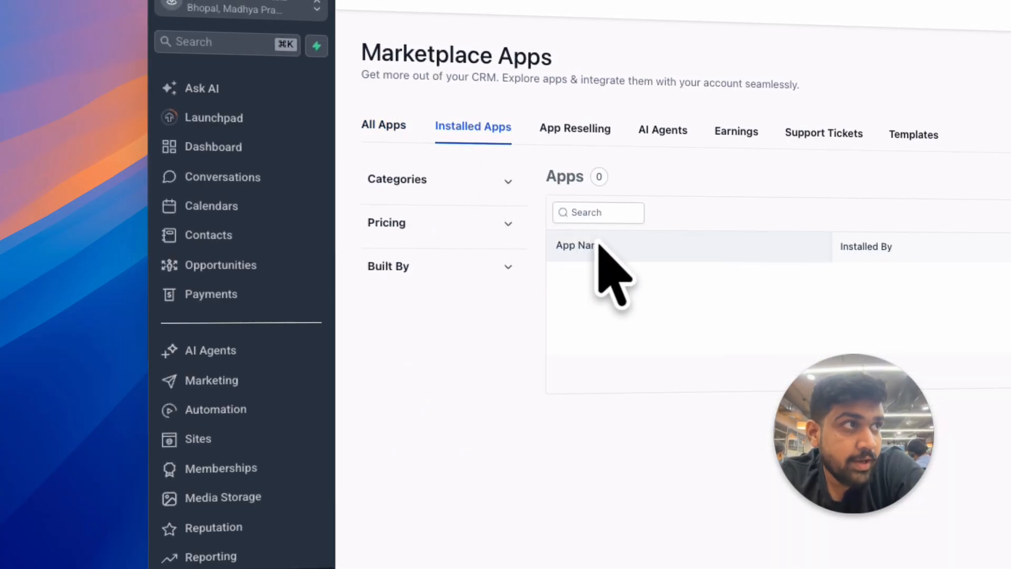
{"action": "key", "text": "super+r"}
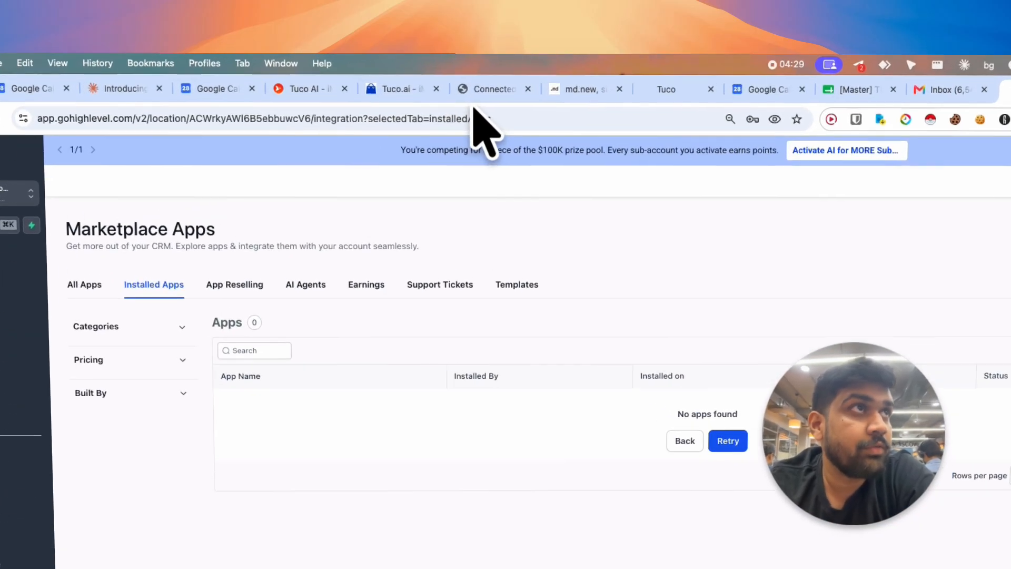
Step: Return to the Tuco.ai marketplace listing and start its installation again for the custom sub-account
{"action": "left_click", "coordinate": [454, 69]}
{"action": "left_click", "coordinate": [396, 69]}
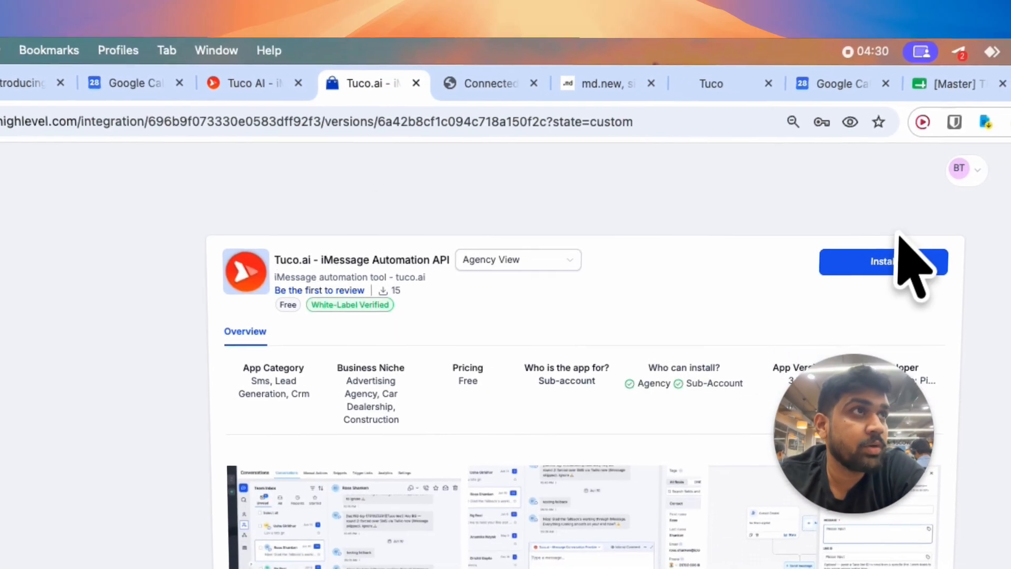
{"action": "left_click", "coordinate": [901, 254]}
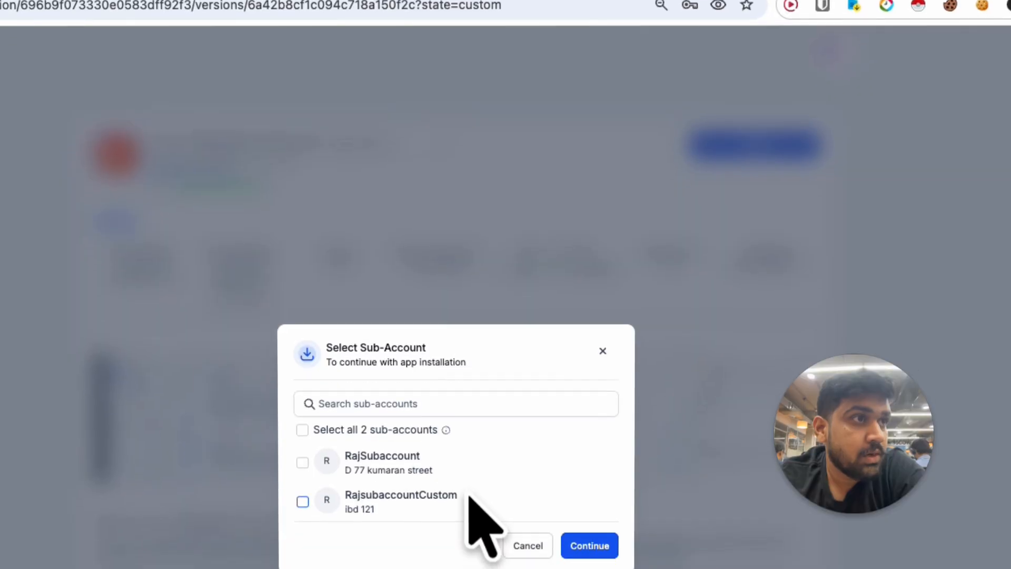
{"action": "left_click", "coordinate": [463, 498]}
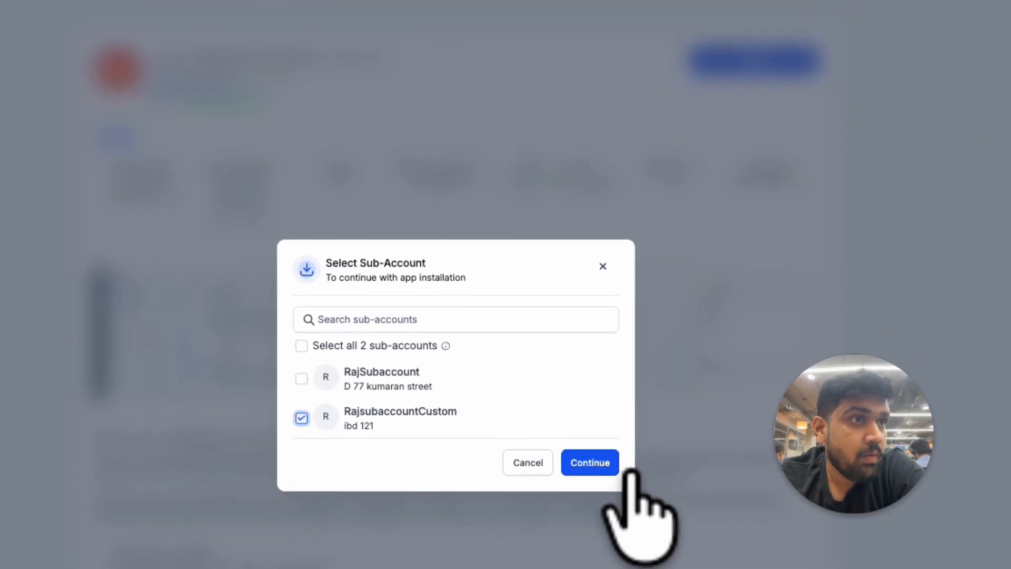
{"action": "left_click", "coordinate": [630, 472]}
Step: Allow the requested permissions to install the app, and connect the account by pasting the Tuco API key
{"action": "scroll", "coordinate": [751, 541], "scroll_direction": "down", "scroll_amount": 10}
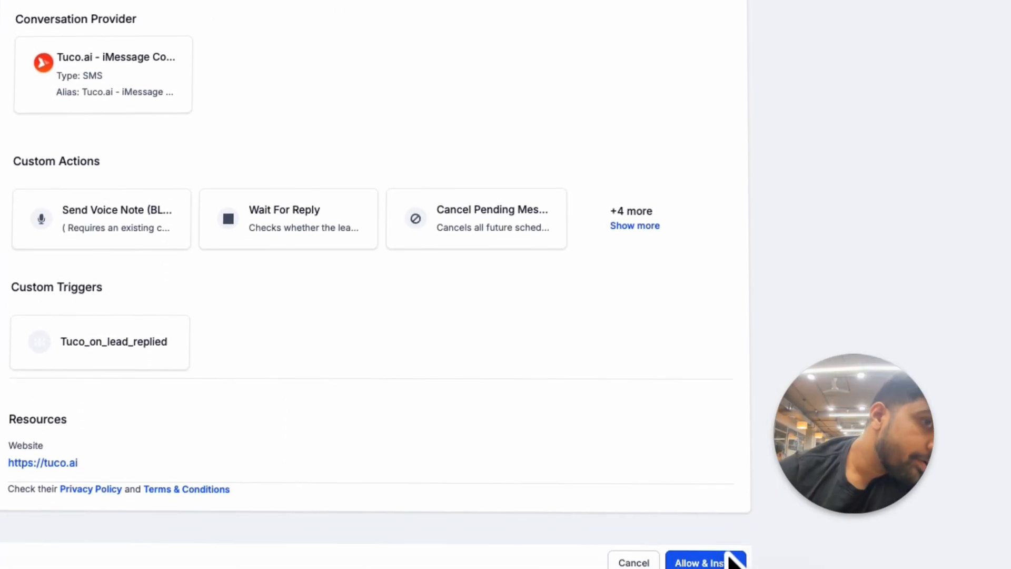
{"action": "left_click", "coordinate": [732, 560]}
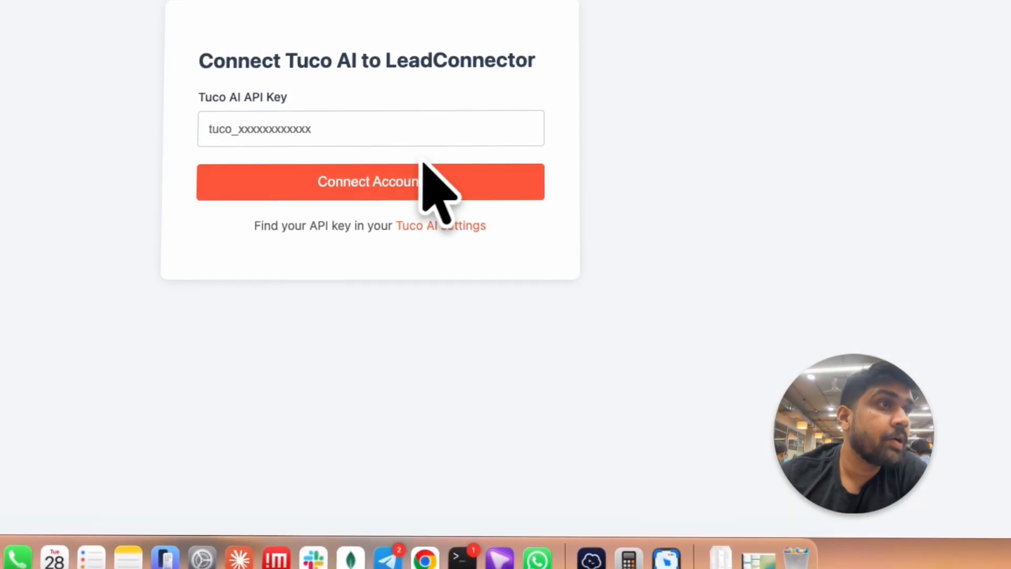
{"action": "left_click", "coordinate": [364, 127]}
{"action": "key", "text": "super+v"}
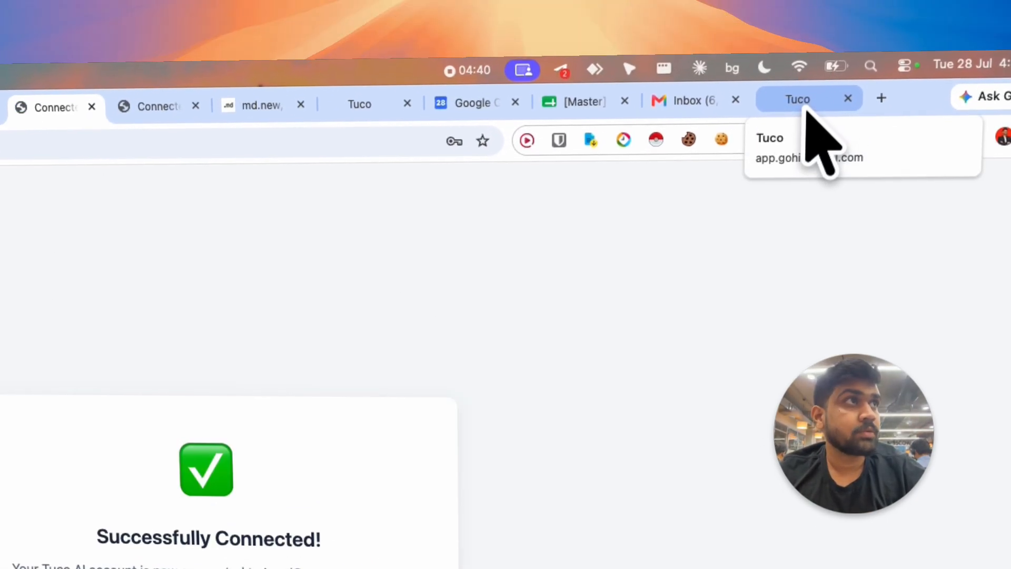
Step: Go back to the sub-account's installed apps and reload the page to check for the Tuco.ai app
{"action": "left_click", "coordinate": [806, 109]}
{"action": "key", "text": "super+shift+r"}
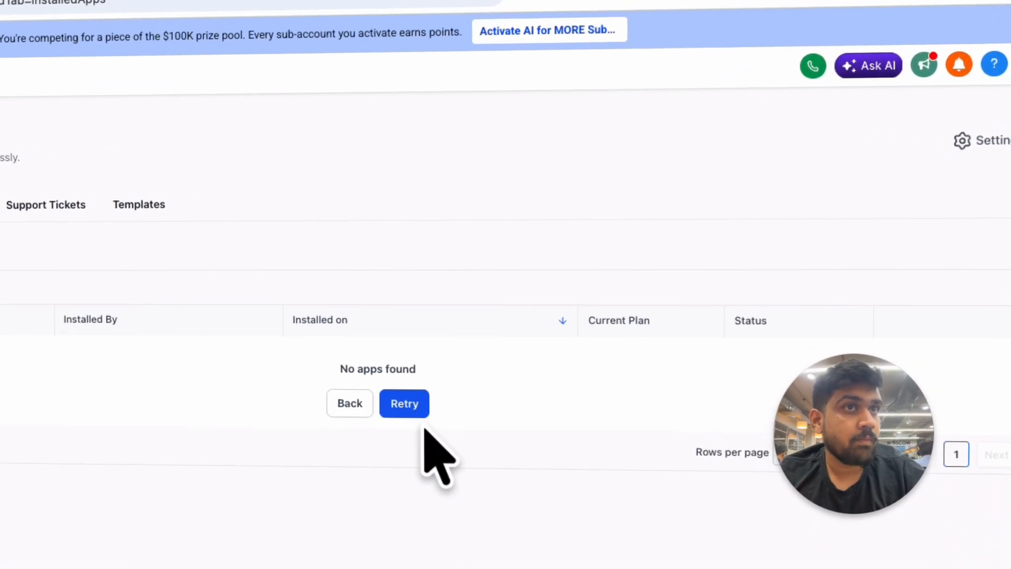
{"action": "left_click", "coordinate": [421, 405]}
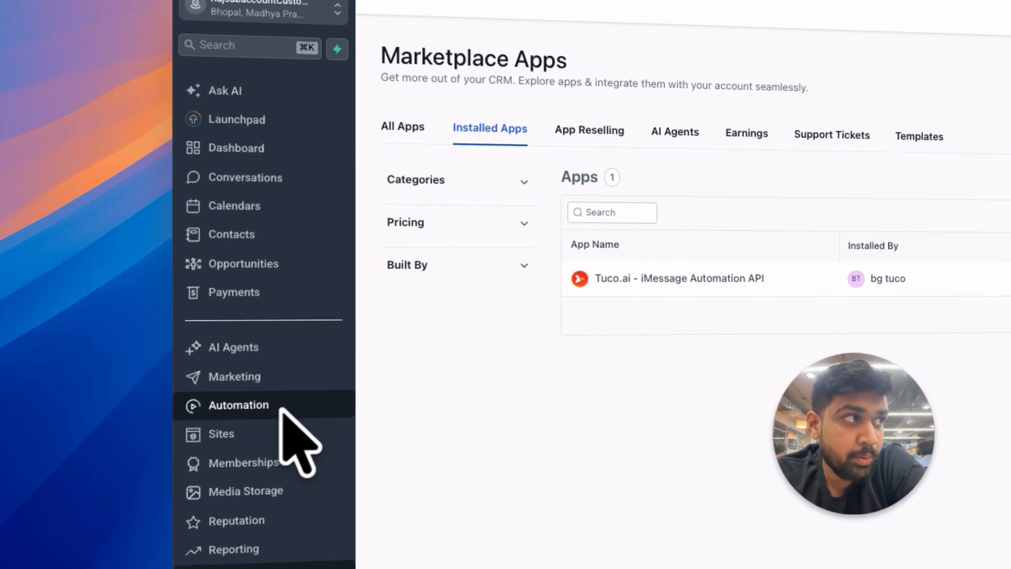
Step: Create a new automation workflow and give it a Contact created trigger without filters
{"action": "left_click", "coordinate": [96, 333]}
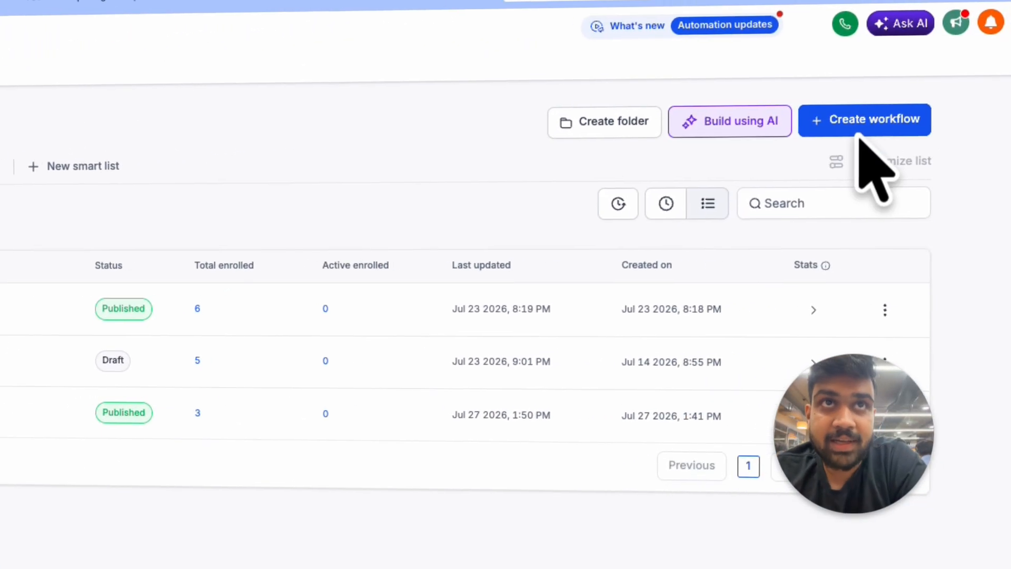
{"action": "left_click", "coordinate": [857, 138]}
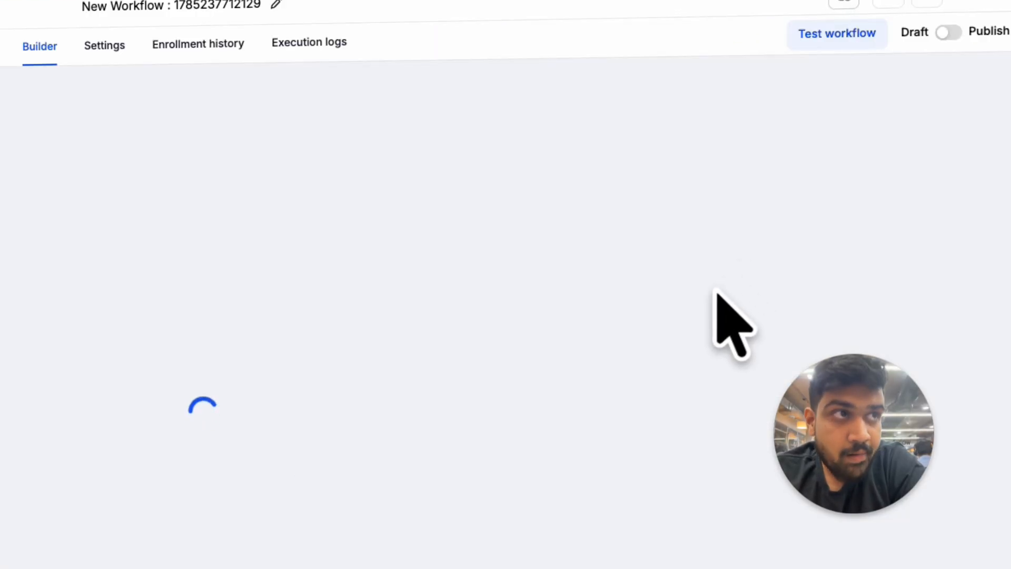
{"action": "left_click", "coordinate": [153, 451]}
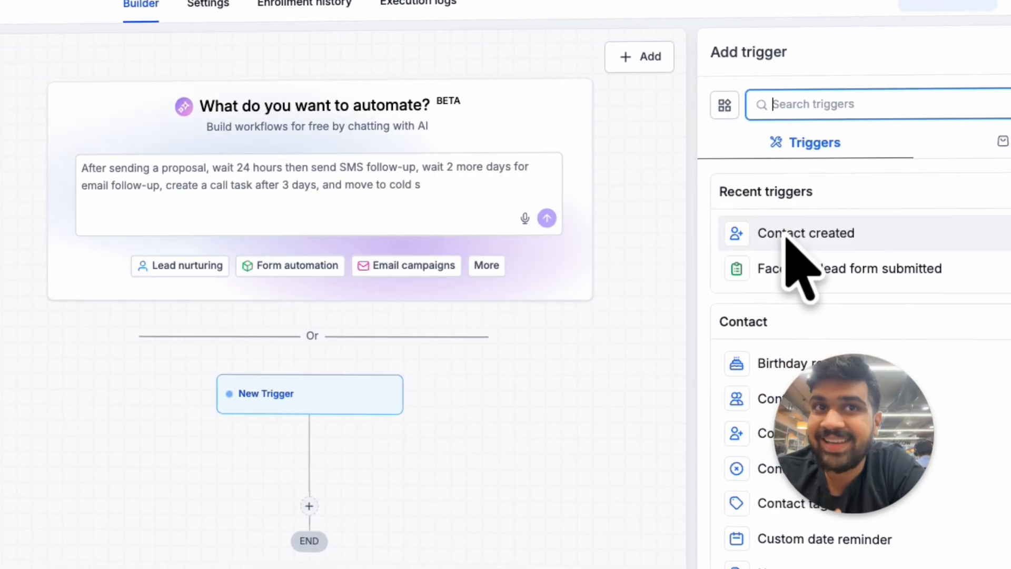
{"action": "left_click", "coordinate": [788, 240]}
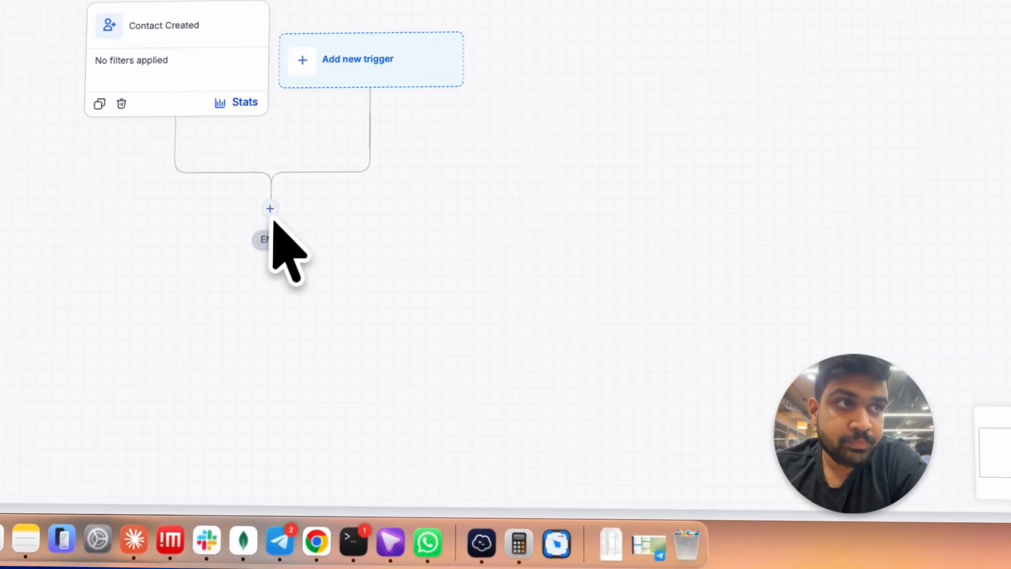
Step: Find the Tuco actions with "tuco" and add a Check iMessage action using {{contact.phone_raw}} below the trigger
{"action": "left_click", "coordinate": [88, 302]}
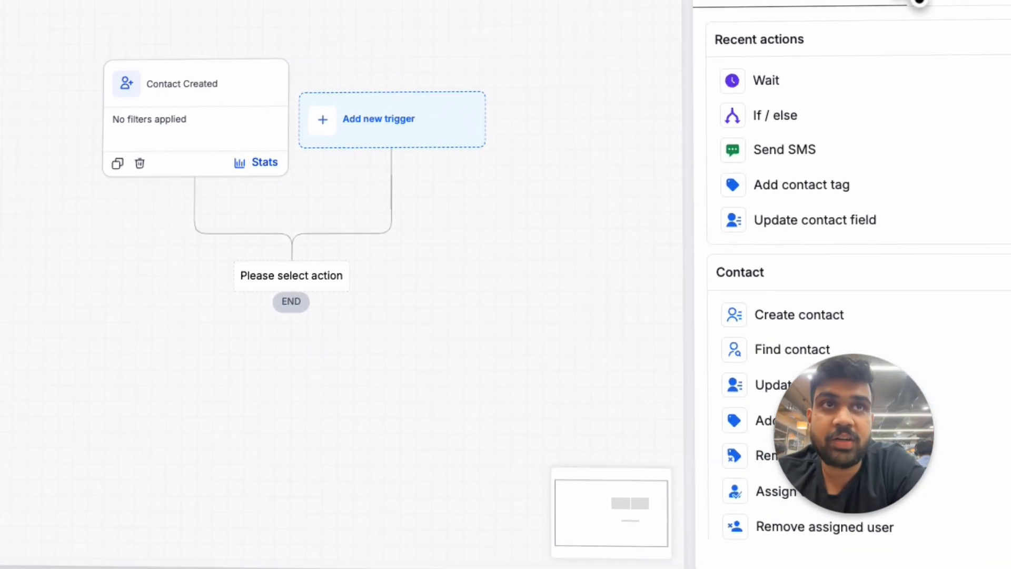
{"action": "left_click", "coordinate": [950, 113]}
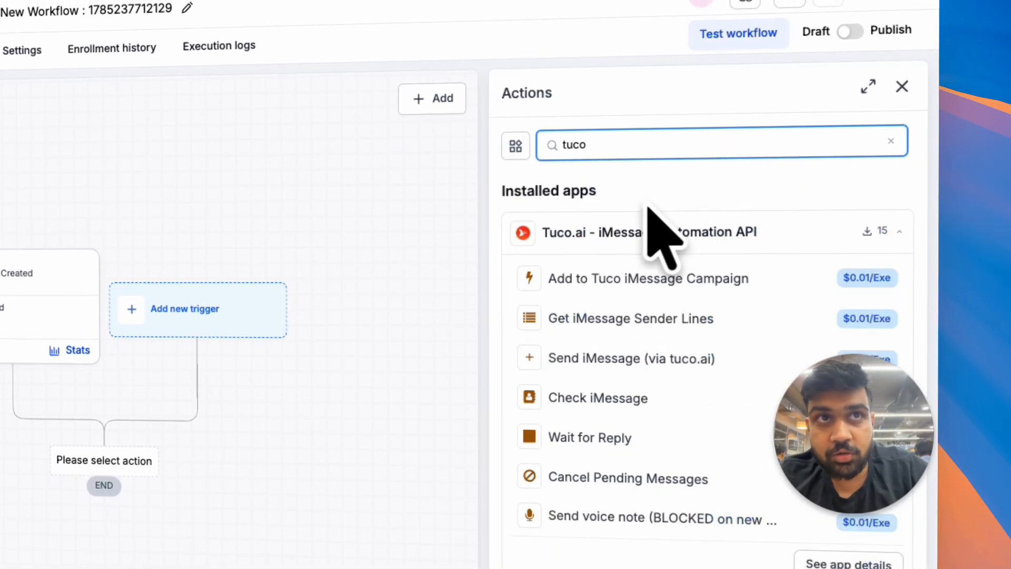
{"action": "left_click", "coordinate": [580, 399]}
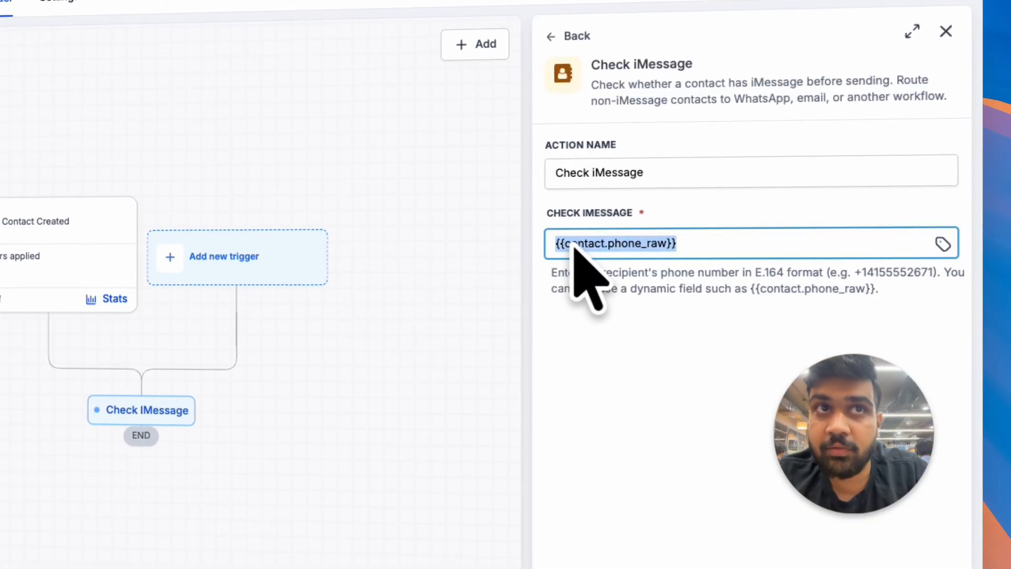
{"action": "left_click", "coordinate": [853, 529]}
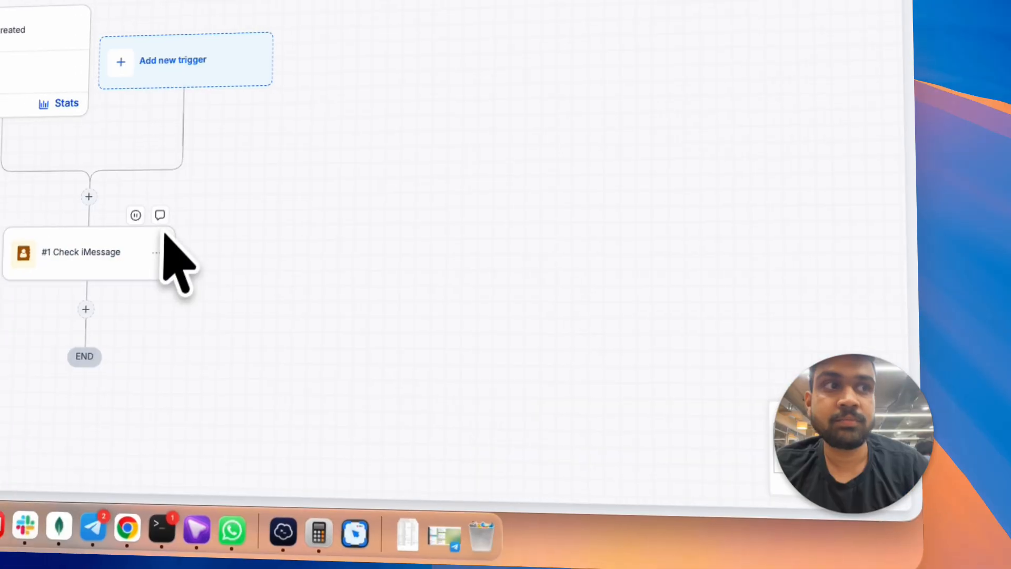
Step: Insert an If / else condition directly after the Check iMessage action
{"action": "left_click", "coordinate": [196, 247]}
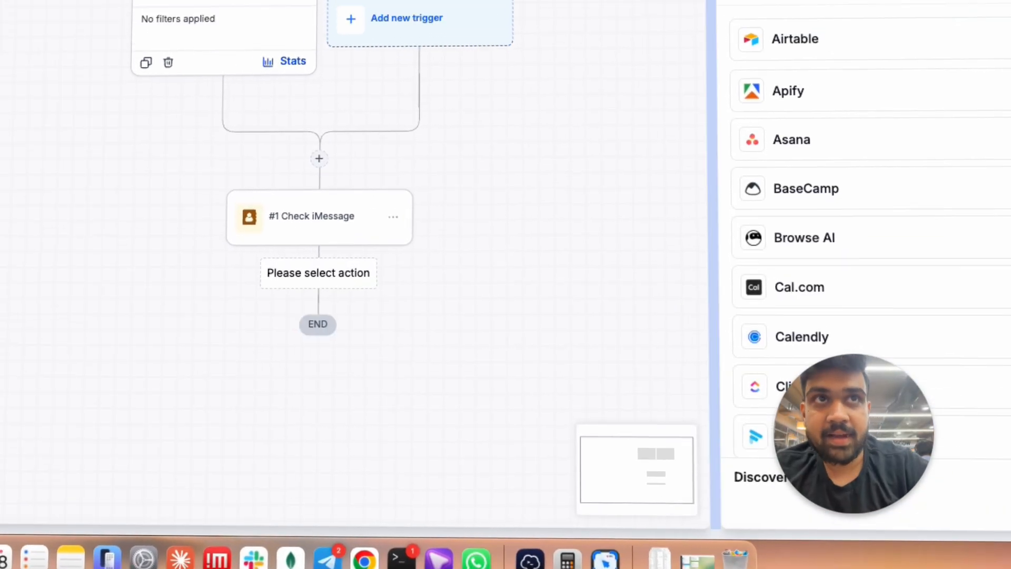
{"action": "left_click", "coordinate": [872, 96]}
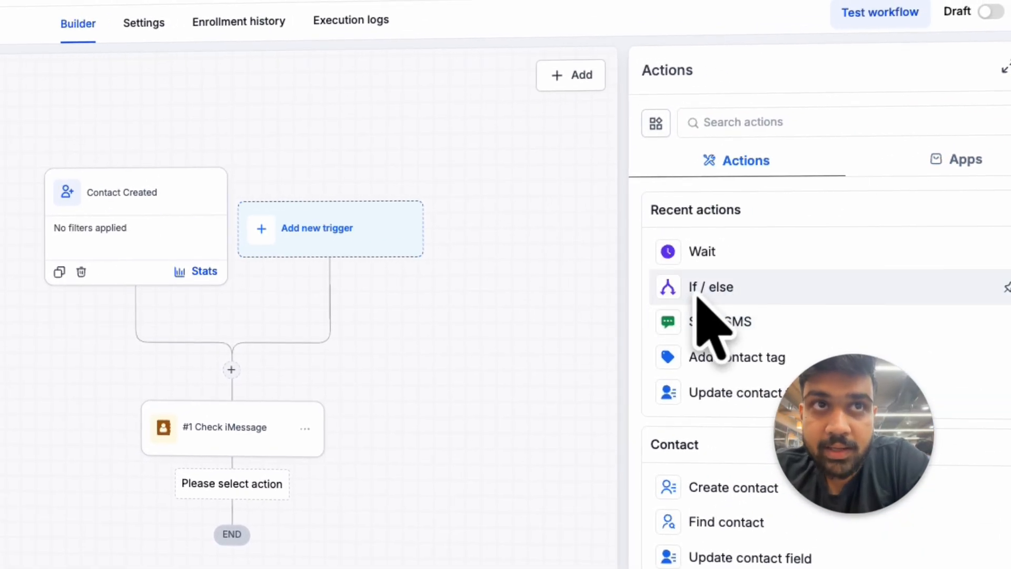
{"action": "left_click", "coordinate": [740, 298]}
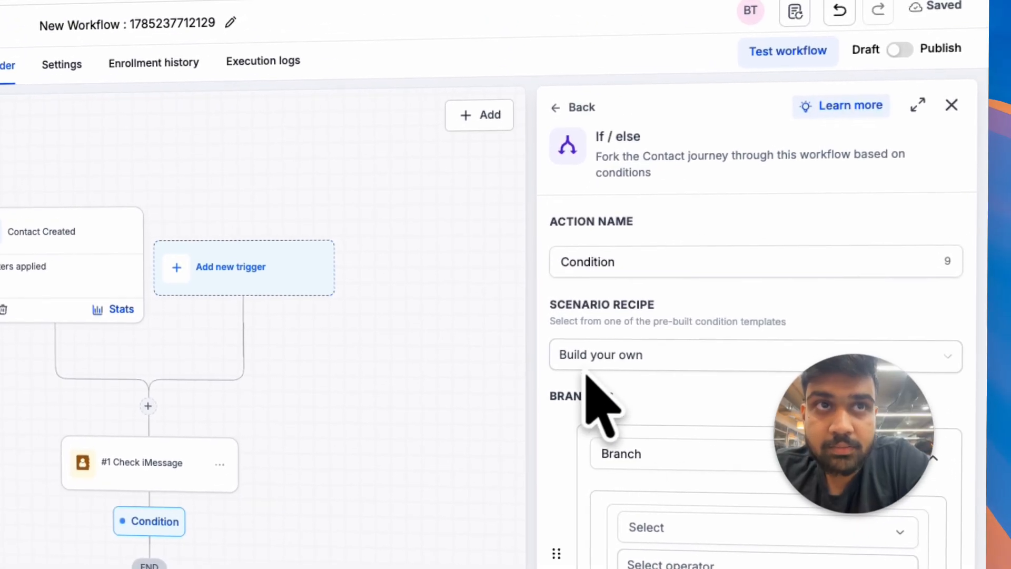
Step: Name the condition's branch "iOS Available", set it to match when Available is True, and save the If / else action
{"action": "left_click", "coordinate": [574, 357]}
{"action": "left_click", "coordinate": [573, 355]}
{"action": "double_click", "coordinate": [645, 456]}
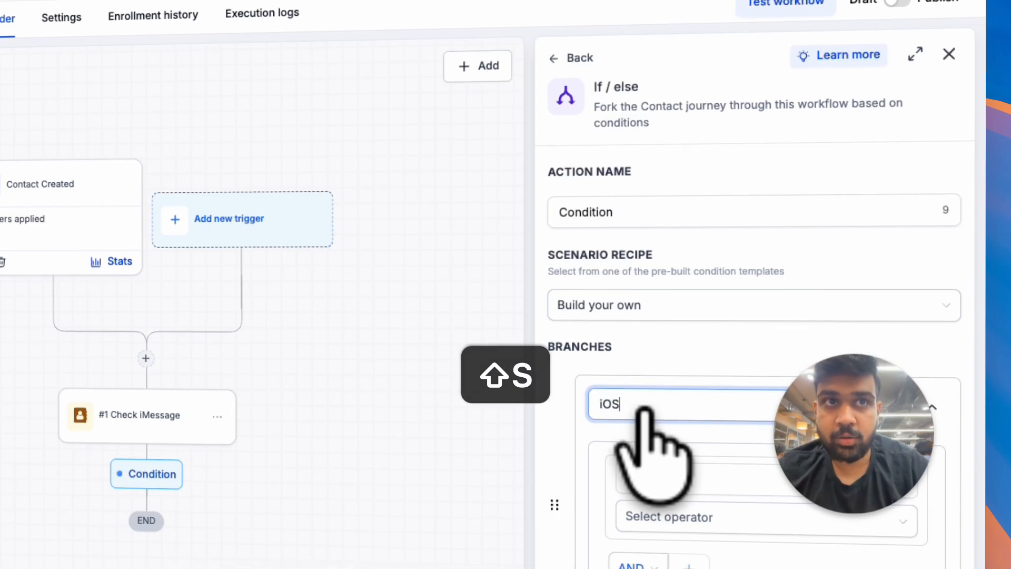
{"action": "type", "text": "iOS Available"}
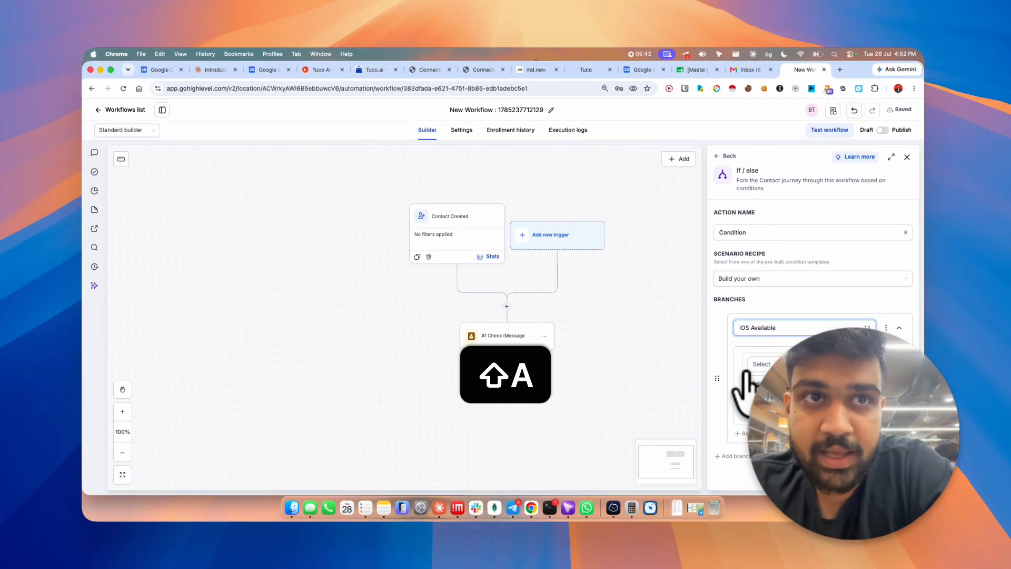
{"action": "scroll", "coordinate": [809, 336], "scroll_direction": "down", "scroll_amount": 1}
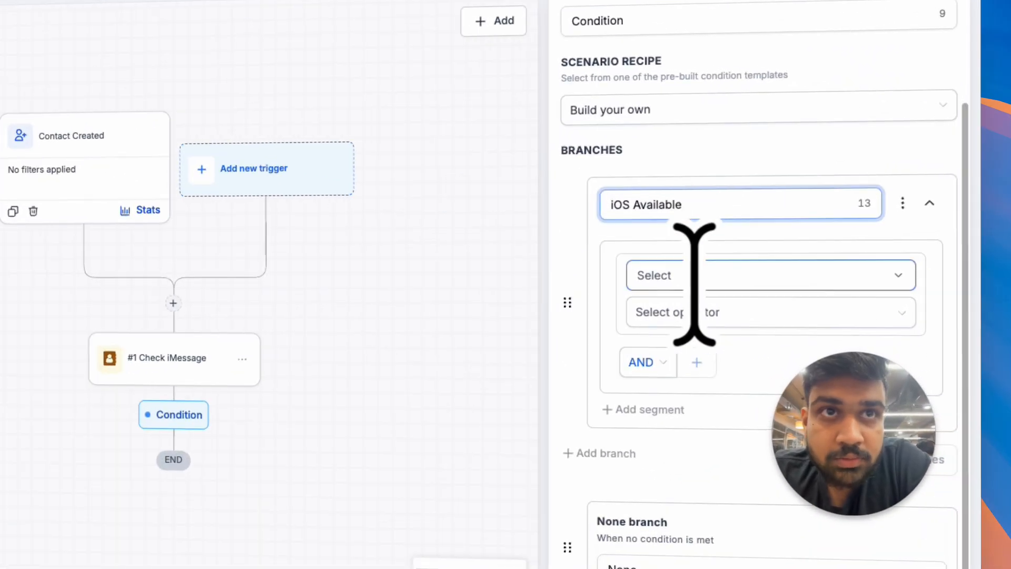
{"action": "left_click", "coordinate": [785, 297]}
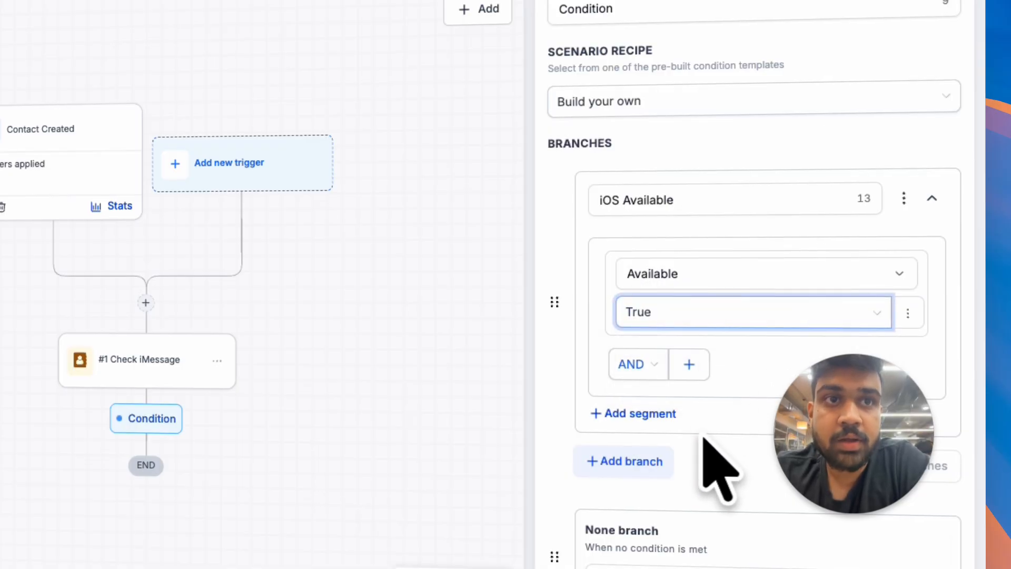
{"action": "left_click", "coordinate": [890, 554]}
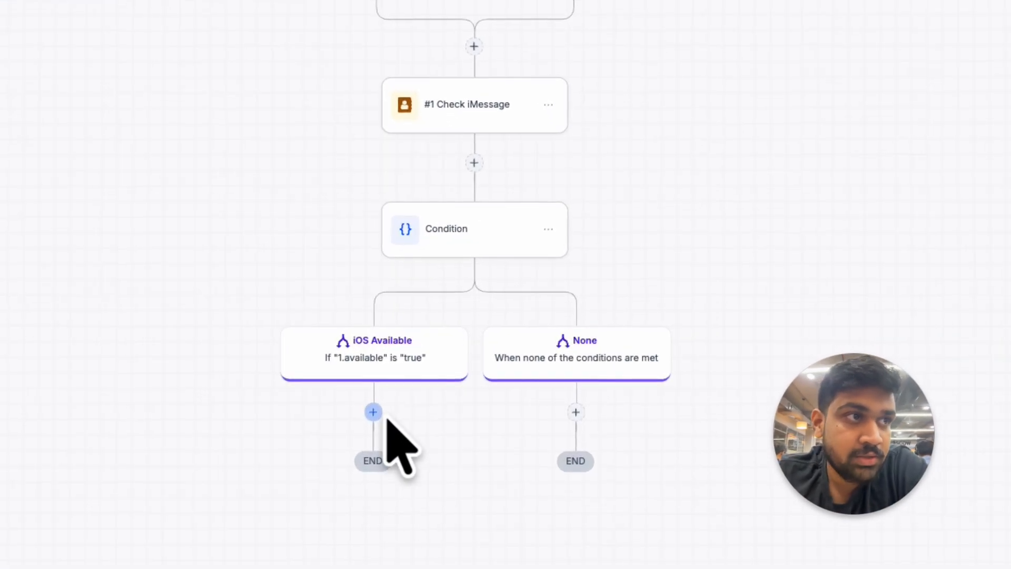
Step: Add a Send iMessage (via tuco.ai) action to the iOS Available branch and write a greeting with {{contact.name}} and the sender's introduction
{"action": "left_click", "coordinate": [468, 420]}
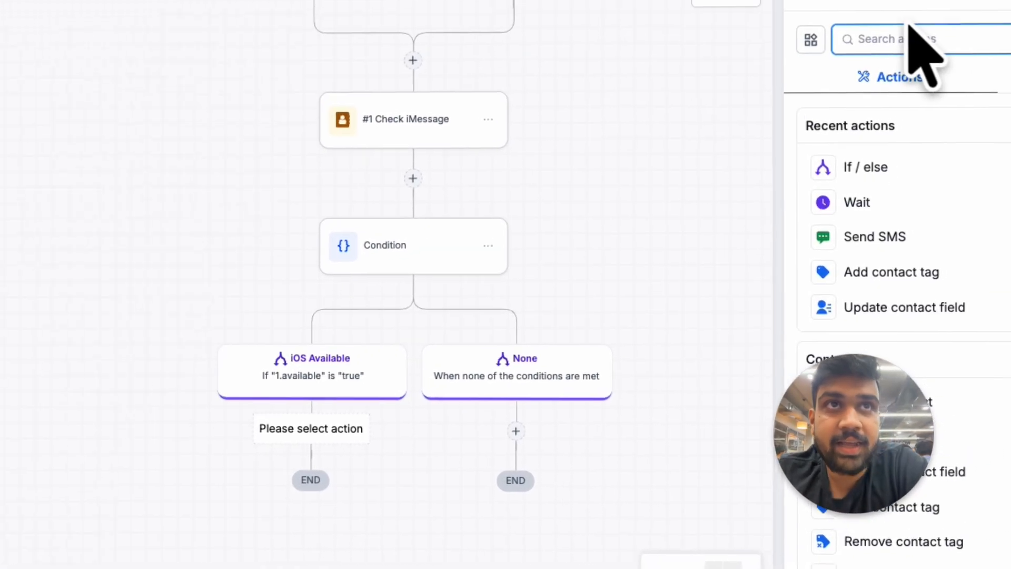
{"action": "left_click", "coordinate": [786, 157]}
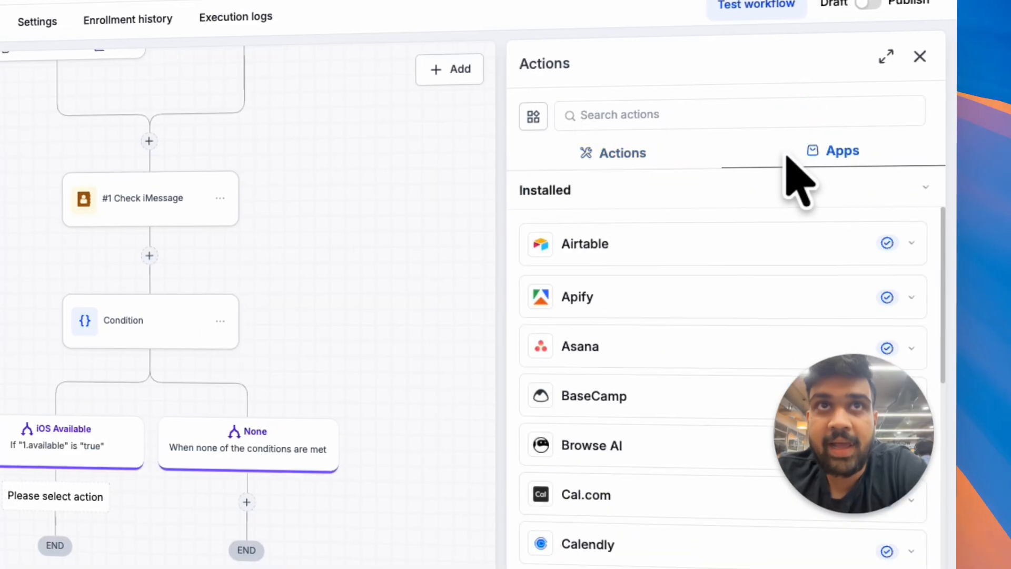
{"action": "left_click", "coordinate": [759, 122]}
{"action": "type", "text": "tuco"}
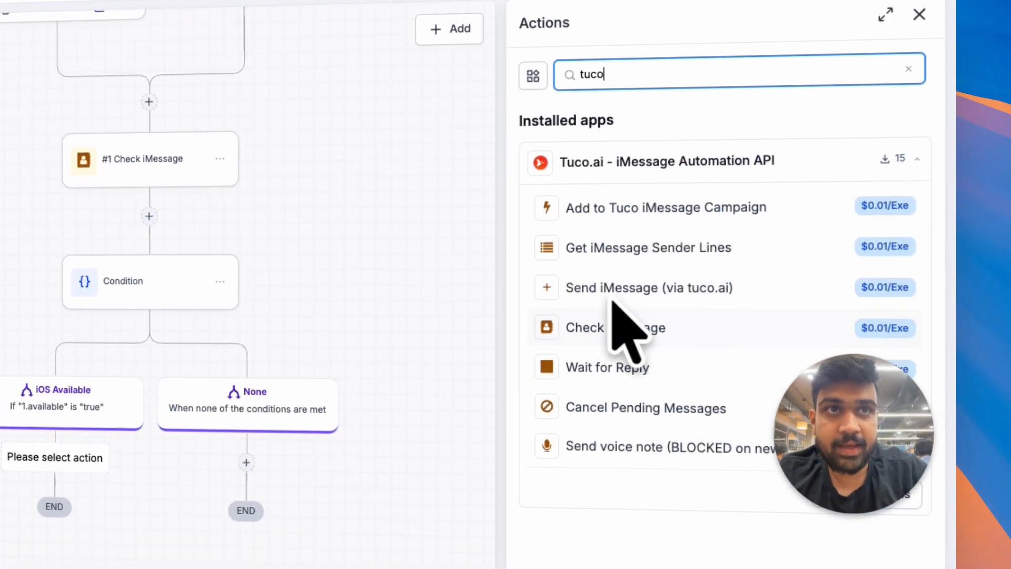
{"action": "left_click", "coordinate": [632, 352]}
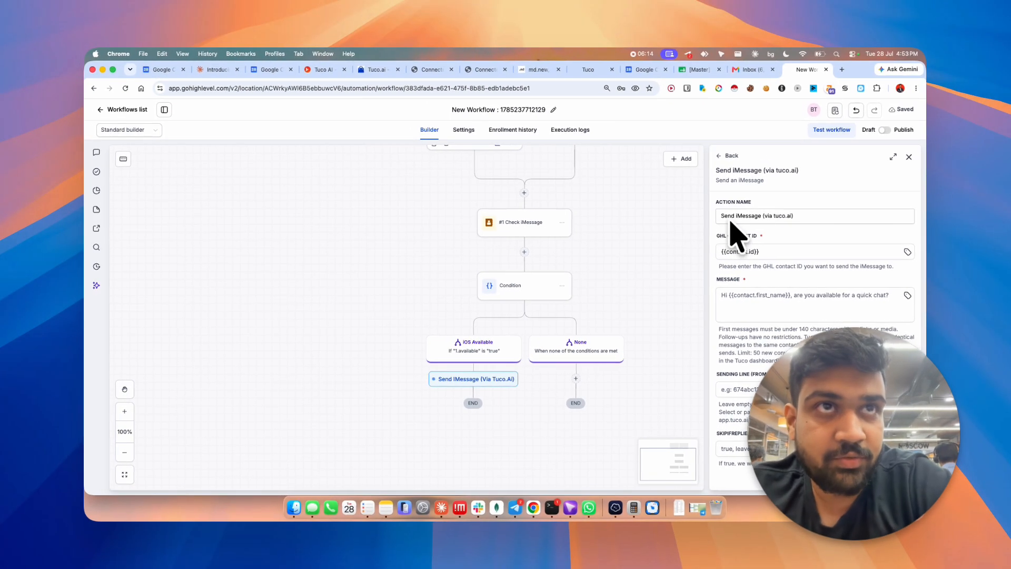
{"action": "left_click", "coordinate": [735, 315]}
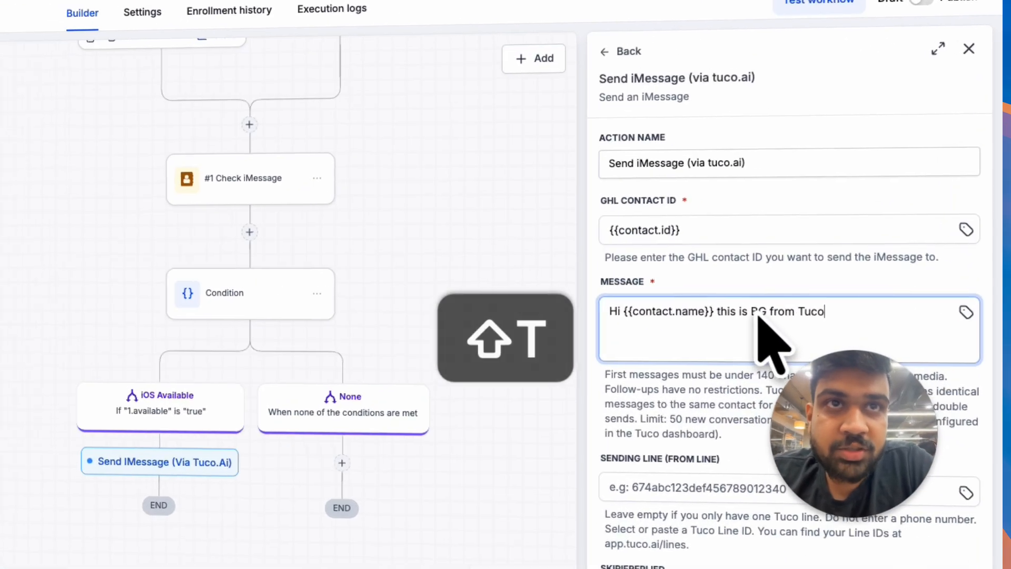
{"action": "left_click_drag", "start_coordinate": [797, 296], "coordinate": [838, 296]}
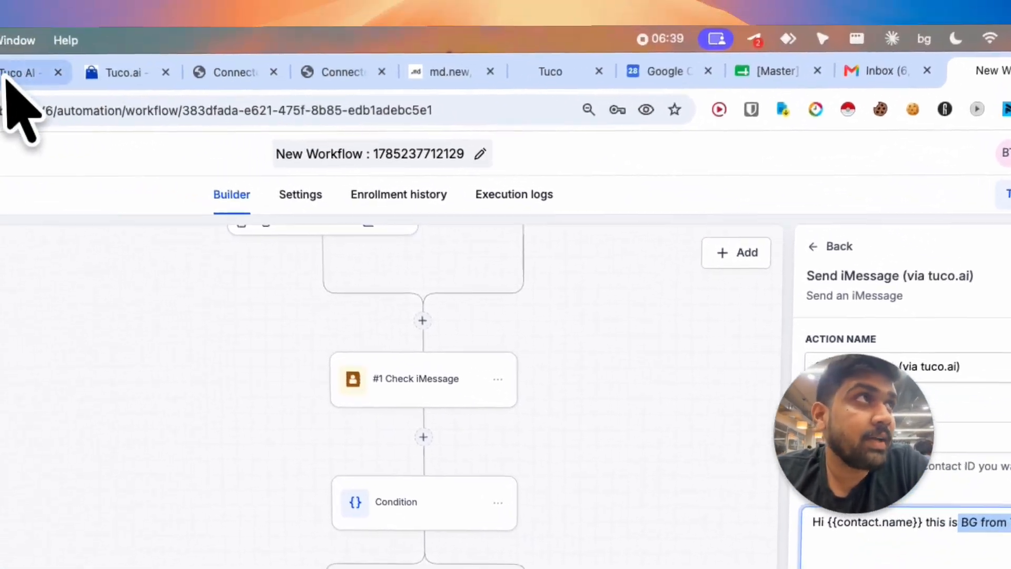
Step: Switch to the Tuco dashboard, finish the LeadConnector setup, and open the Lines page
{"action": "left_click", "coordinate": [11, 73]}
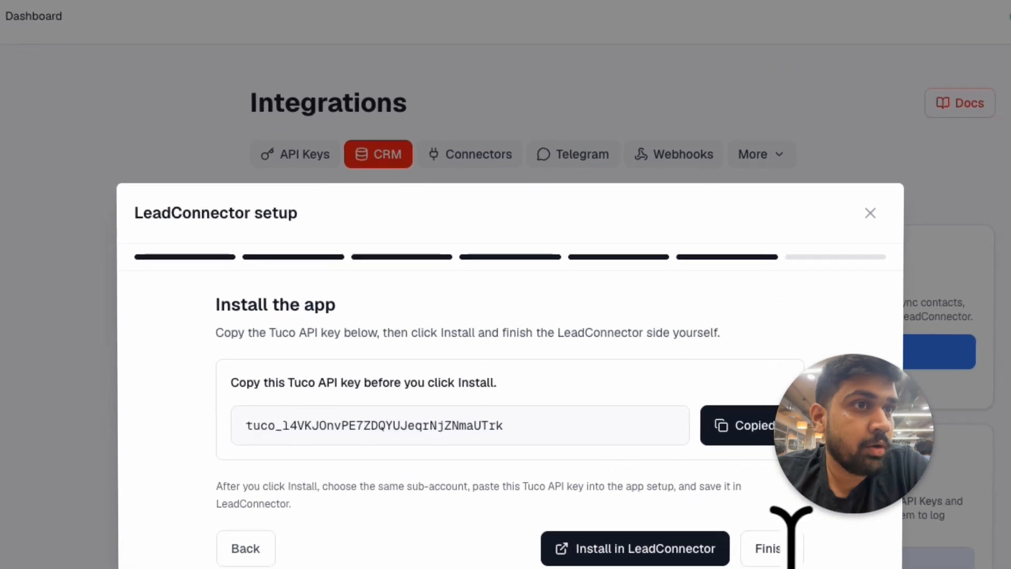
{"action": "left_click", "coordinate": [773, 549]}
{"action": "left_click", "coordinate": [769, 513]}
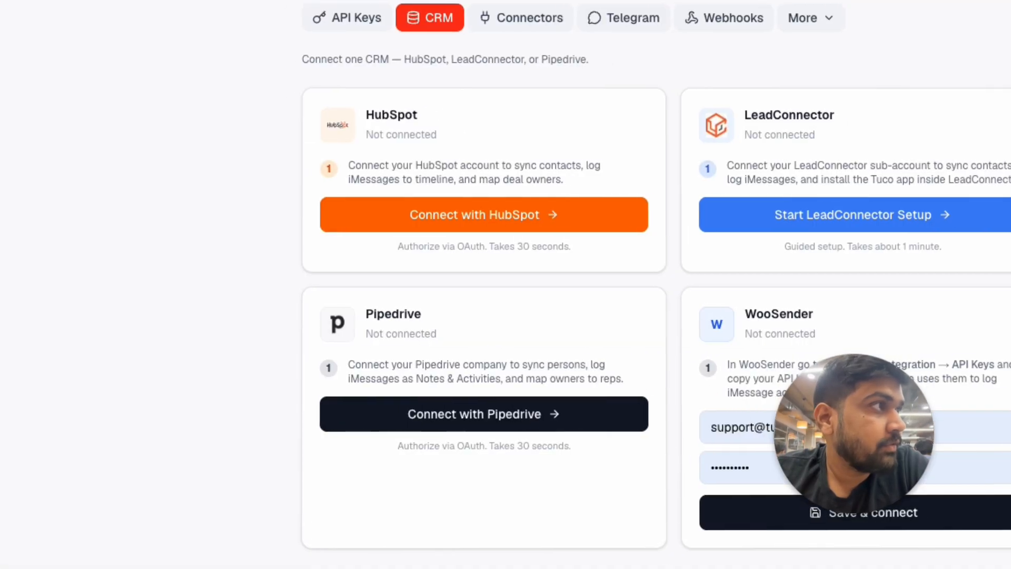
{"action": "left_click", "coordinate": [60, 253]}
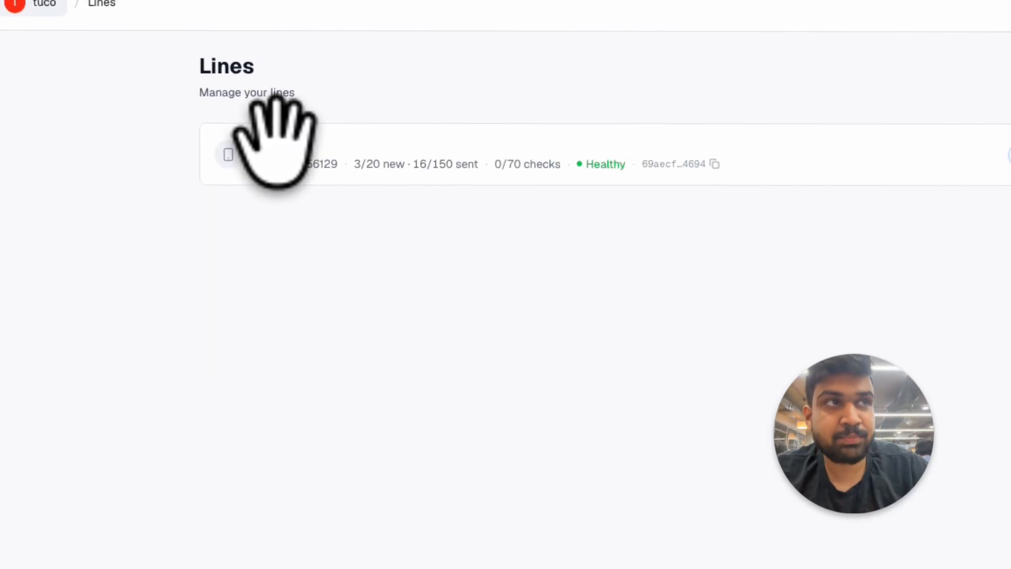
Step: Return to the workflow and shorten the iMessage text so the introduction ends with the sender's initials and "Tuco"
{"action": "key", "text": "super+c"}
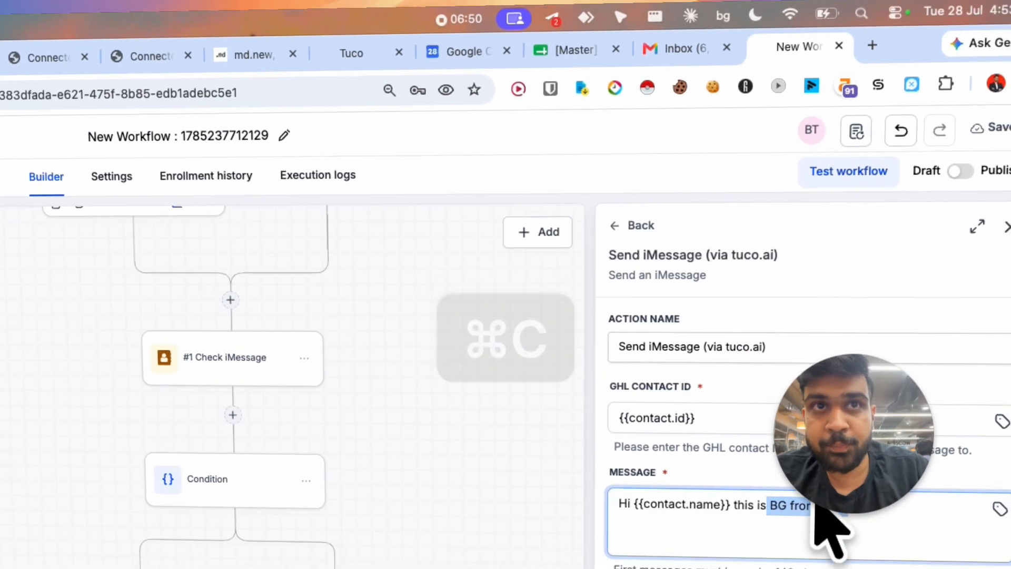
{"action": "key", "text": "super+v"}
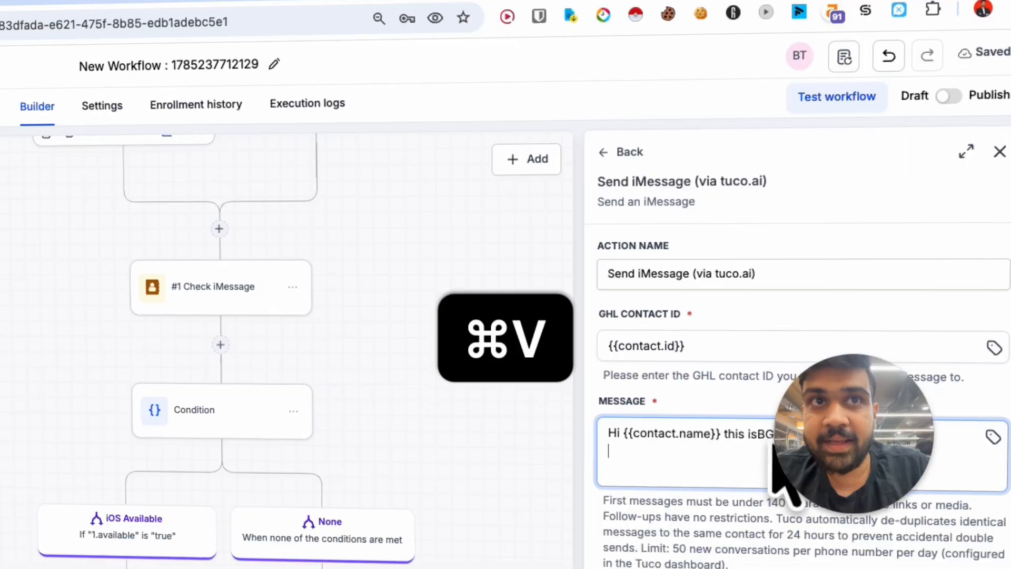
{"action": "left_click", "coordinate": [776, 505]}
{"action": "key", "text": "Left"}
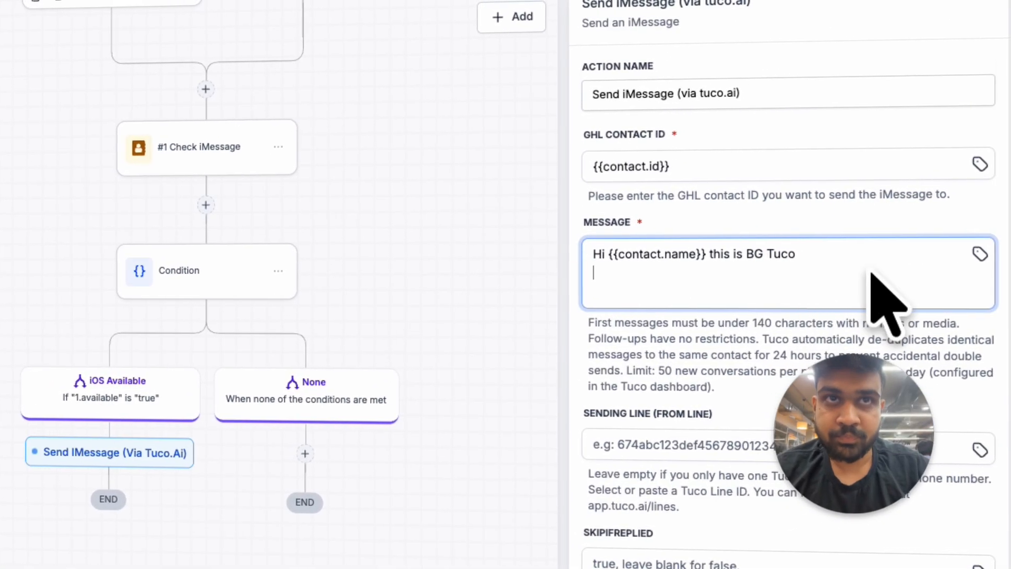
Step: Copy the line ID from Tuco's Lines page into the Send iMessage action's Sending Line and save the action
{"action": "left_click", "coordinate": [595, 433]}
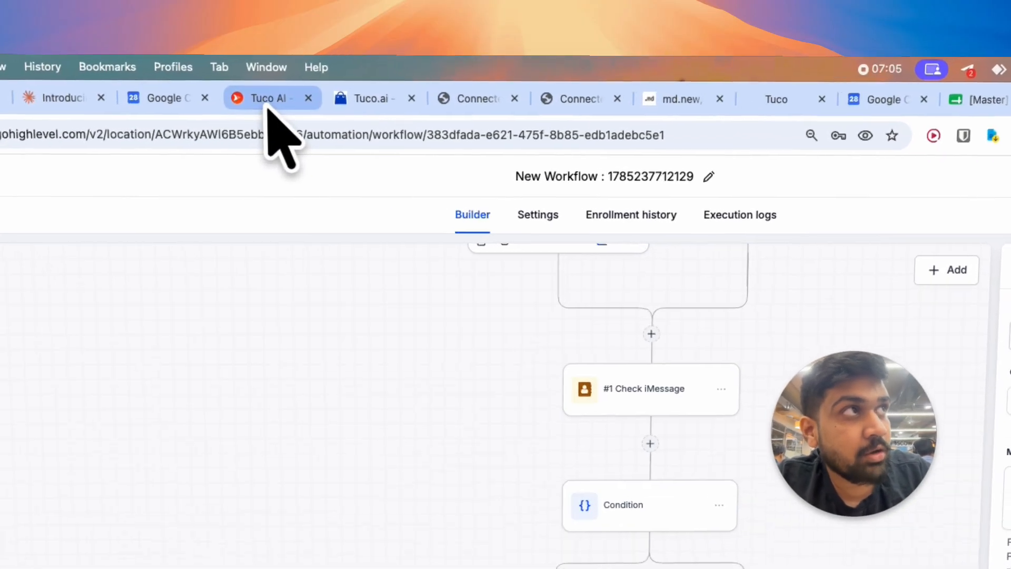
{"action": "left_click", "coordinate": [322, 75]}
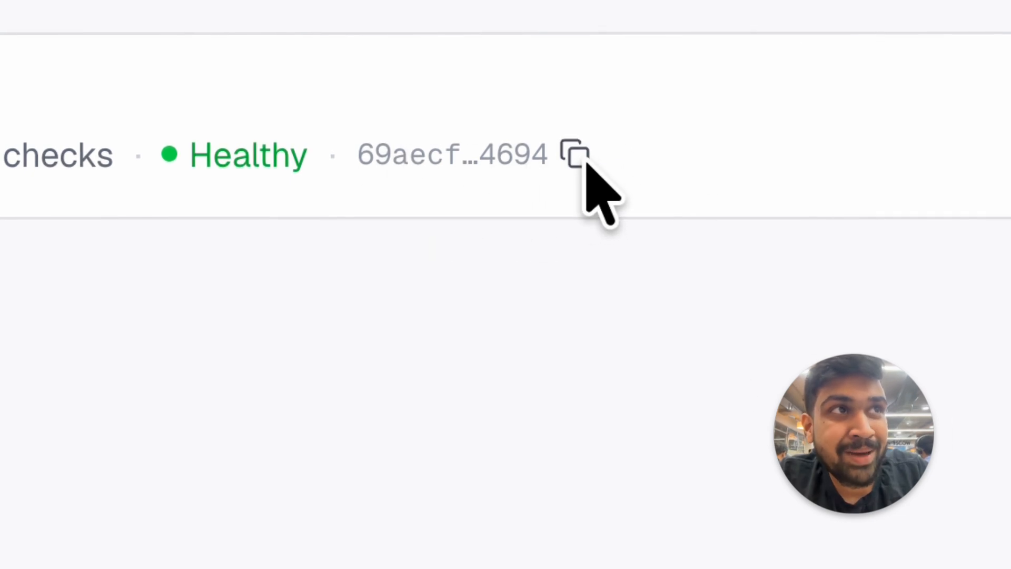
{"action": "left_click", "coordinate": [986, 3]}
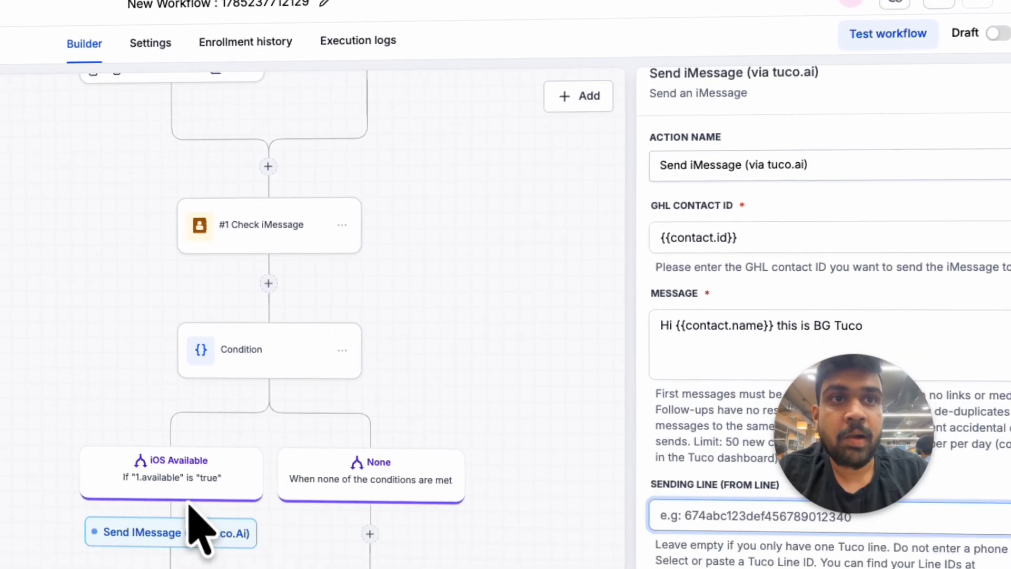
{"action": "key", "text": "super+v"}
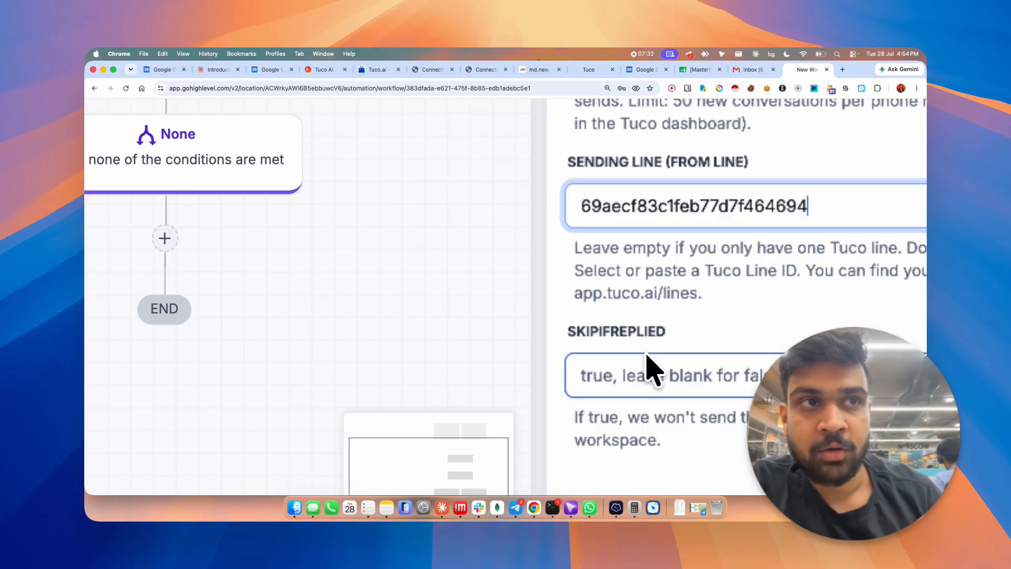
{"action": "scroll", "coordinate": [651, 370], "scroll_direction": "down", "scroll_amount": 5}
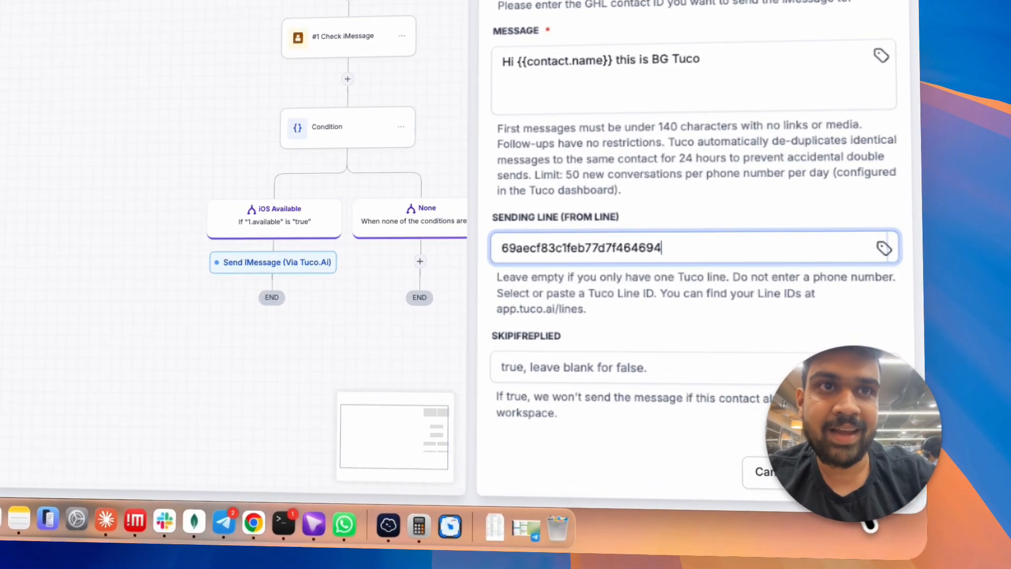
{"action": "left_click", "coordinate": [892, 476]}
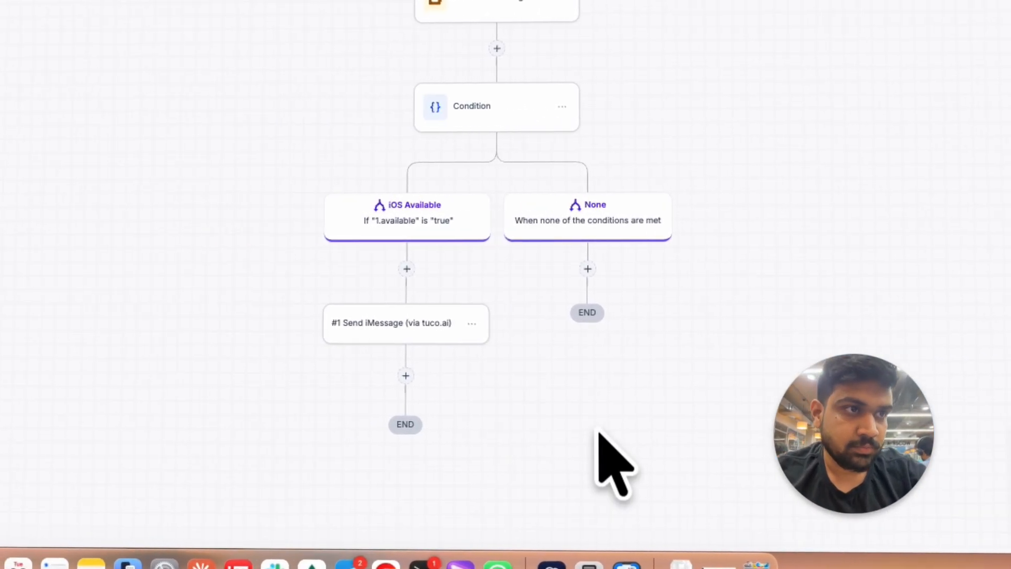
Step: Add a Wait action after Send iMessage with a set time period of 1 minute and save it
{"action": "left_click", "coordinate": [263, 372]}
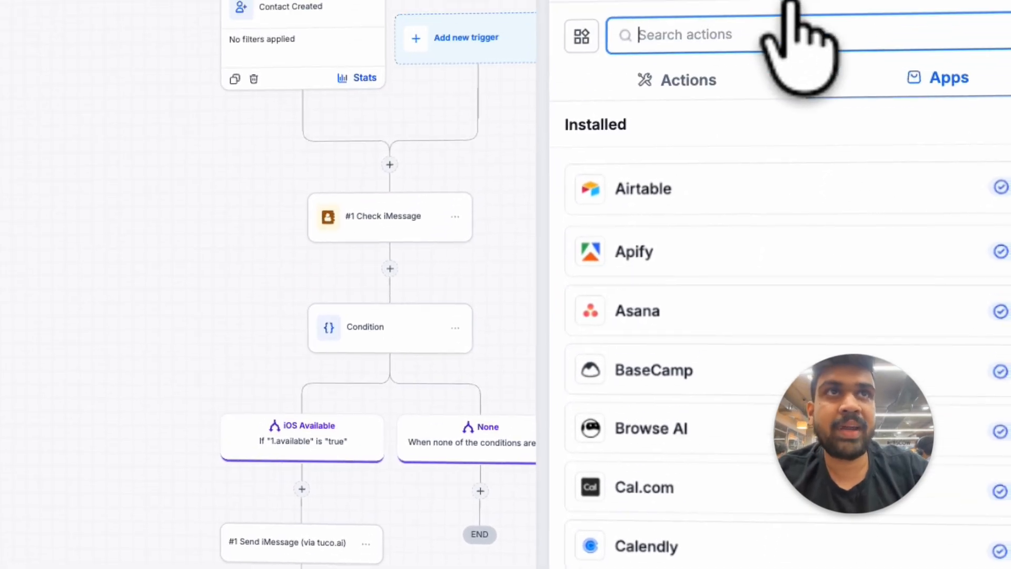
{"action": "left_click", "coordinate": [682, 149]}
{"action": "left_click", "coordinate": [686, 298]}
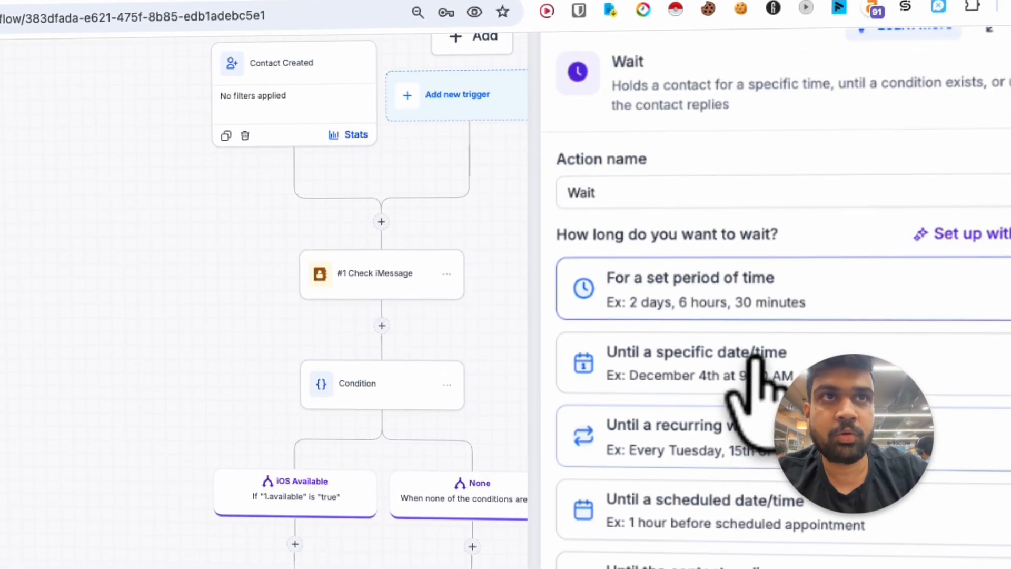
{"action": "left_click", "coordinate": [772, 316]}
{"action": "left_click", "coordinate": [603, 366]}
{"action": "type", "text": "1"}
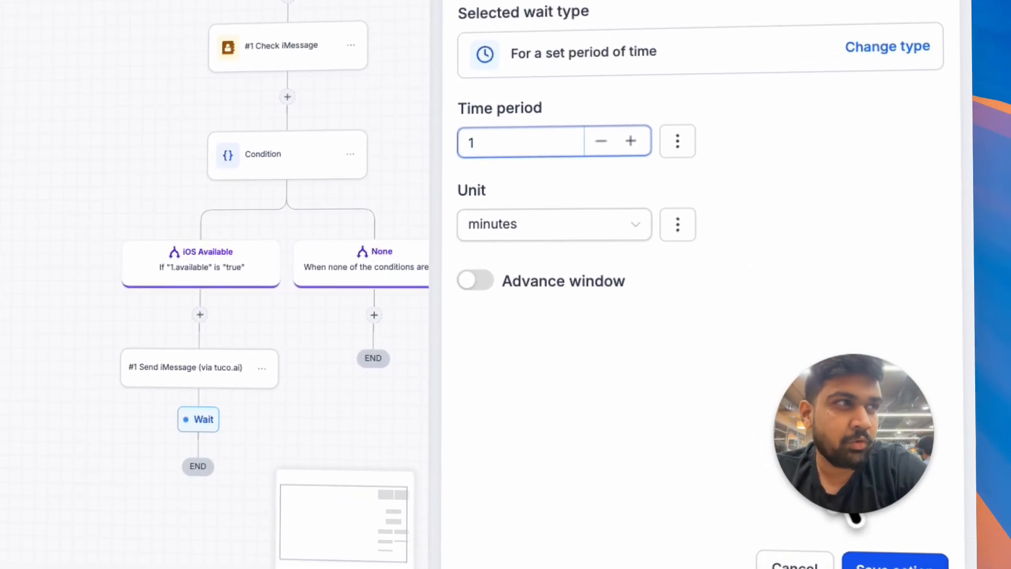
{"action": "left_click", "coordinate": [898, 562]}
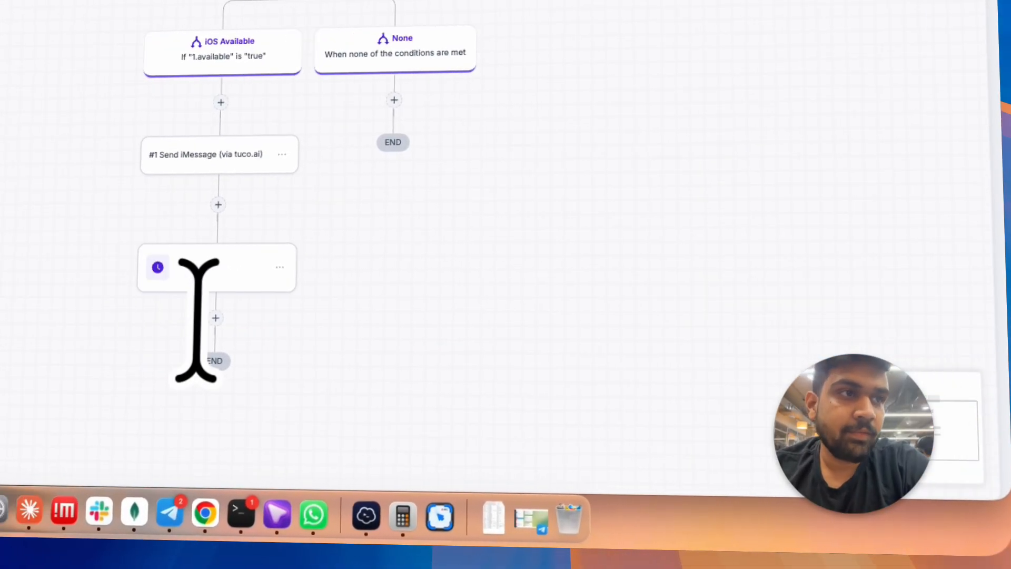
Step: Add Tuco's Send voice note action below the Wait step and review its new-conversation restriction and attachment requirements
{"action": "left_click", "coordinate": [120, 335]}
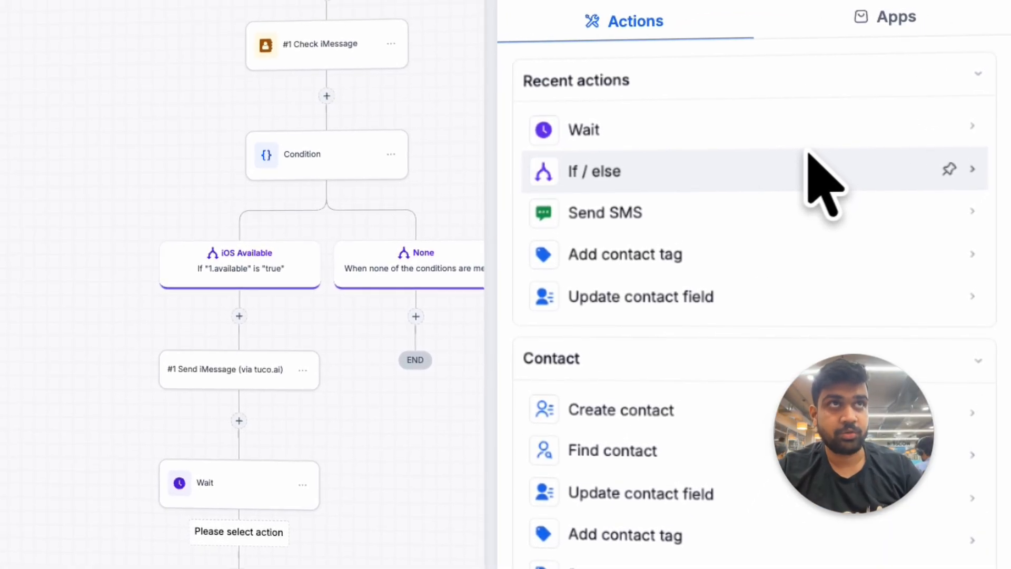
{"action": "left_click", "coordinate": [891, 18]}
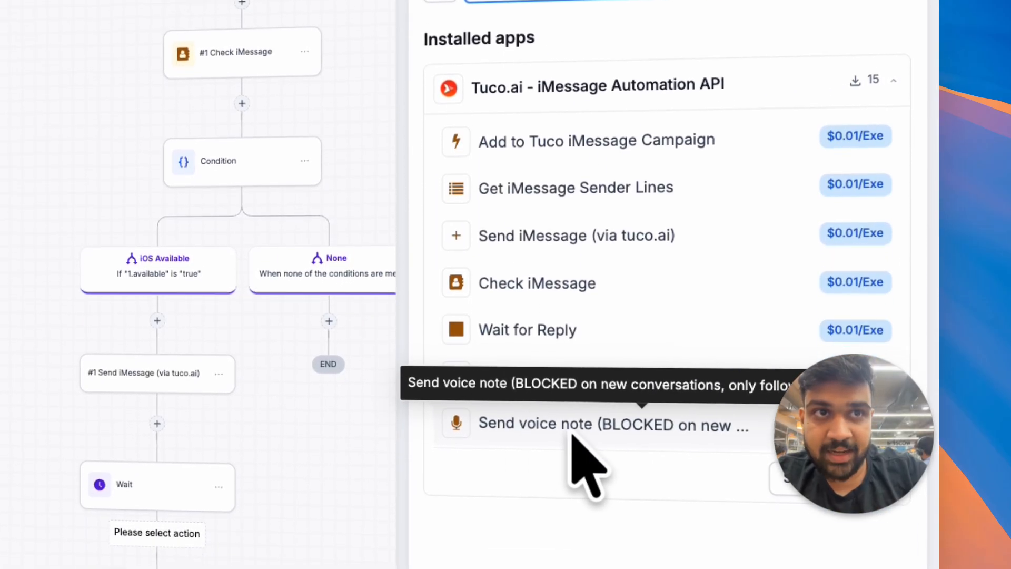
{"action": "left_click", "coordinate": [606, 560]}
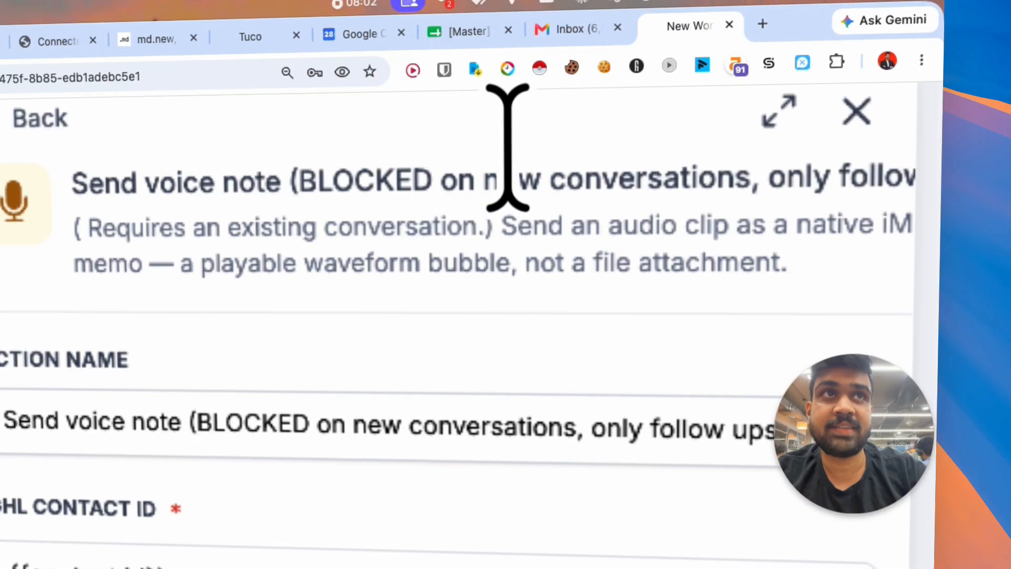
{"action": "left_click_drag", "start_coordinate": [315, 185], "coordinate": [745, 184]}
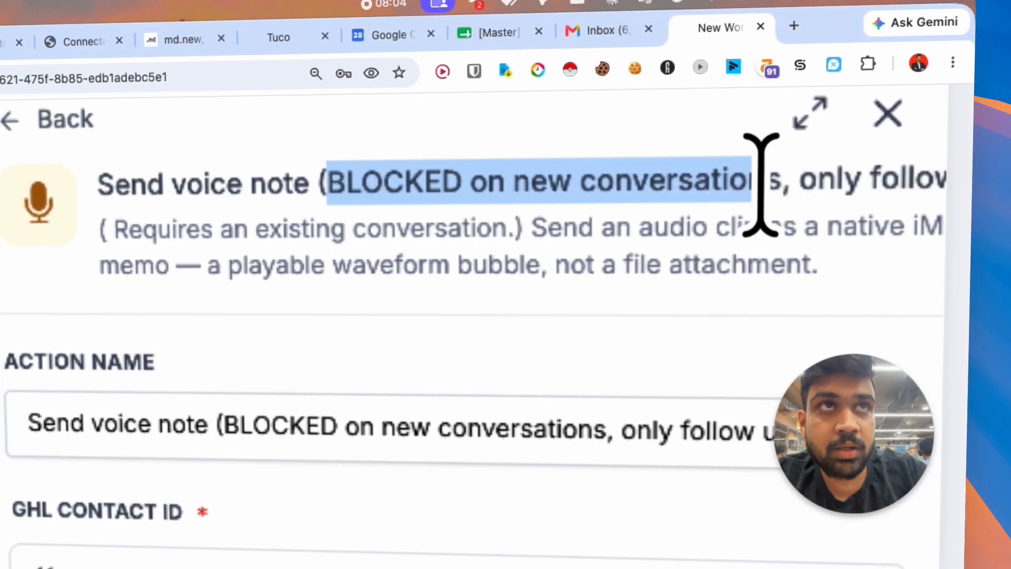
{"action": "scroll", "coordinate": [761, 186], "scroll_direction": "down", "scroll_amount": 5}
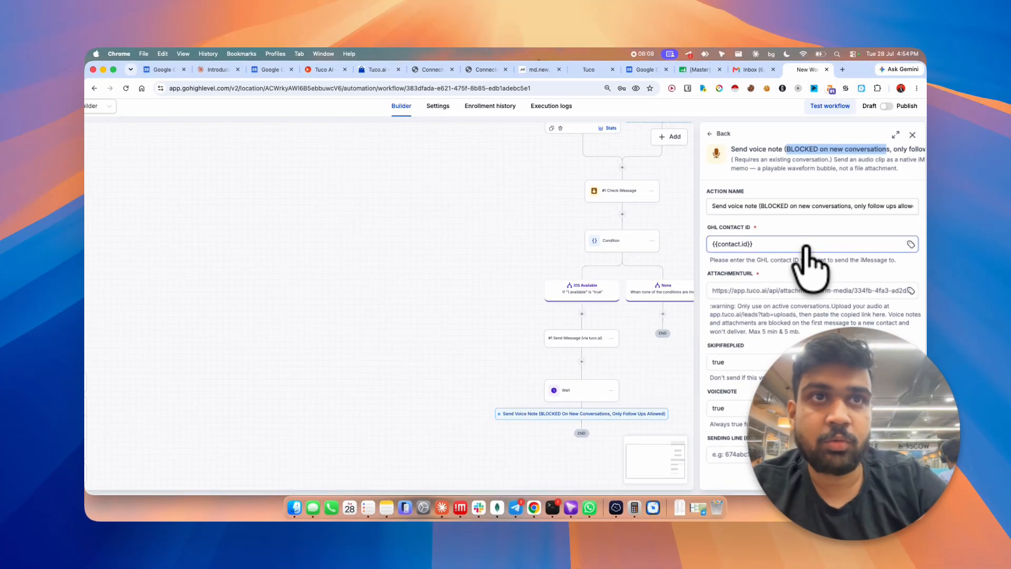
{"action": "scroll", "coordinate": [811, 295], "scroll_direction": "down", "scroll_amount": 2}
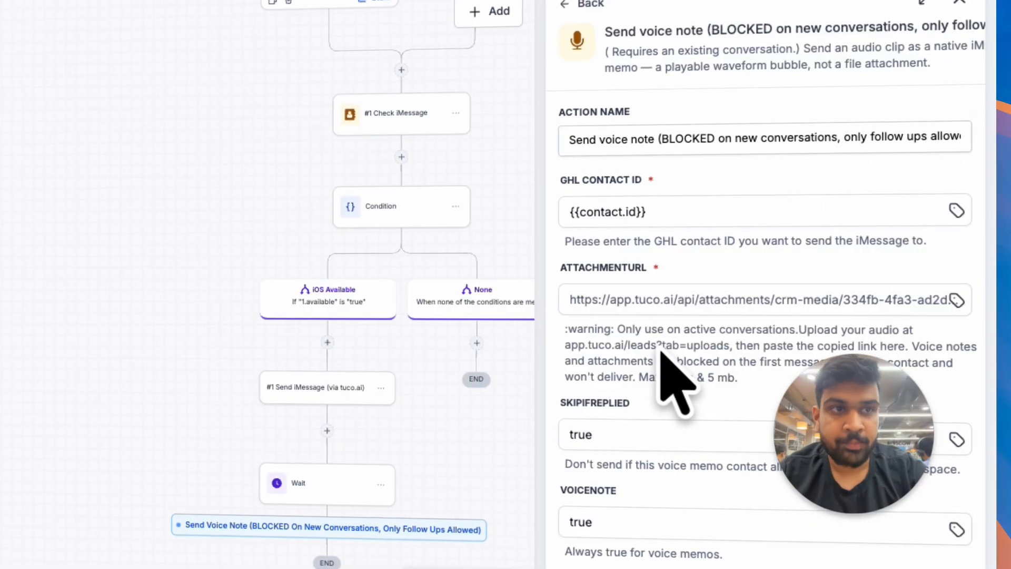
Step: Look up an online recorder with a "voice recorder" web search in a new tab and return to the results
{"action": "key", "text": "super+t"}
{"action": "key", "text": "Return"}
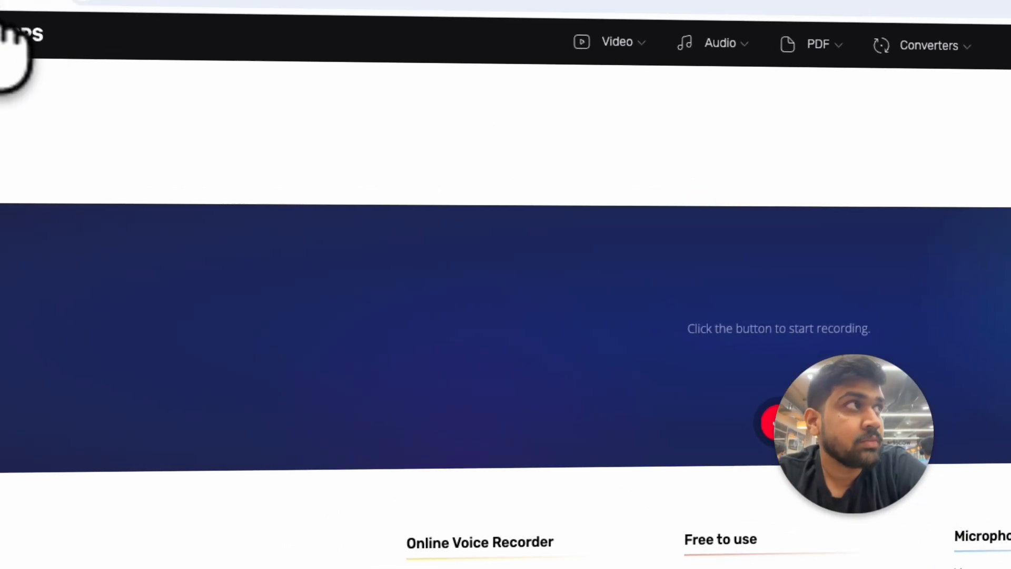
{"action": "left_click", "coordinate": [108, 78]}
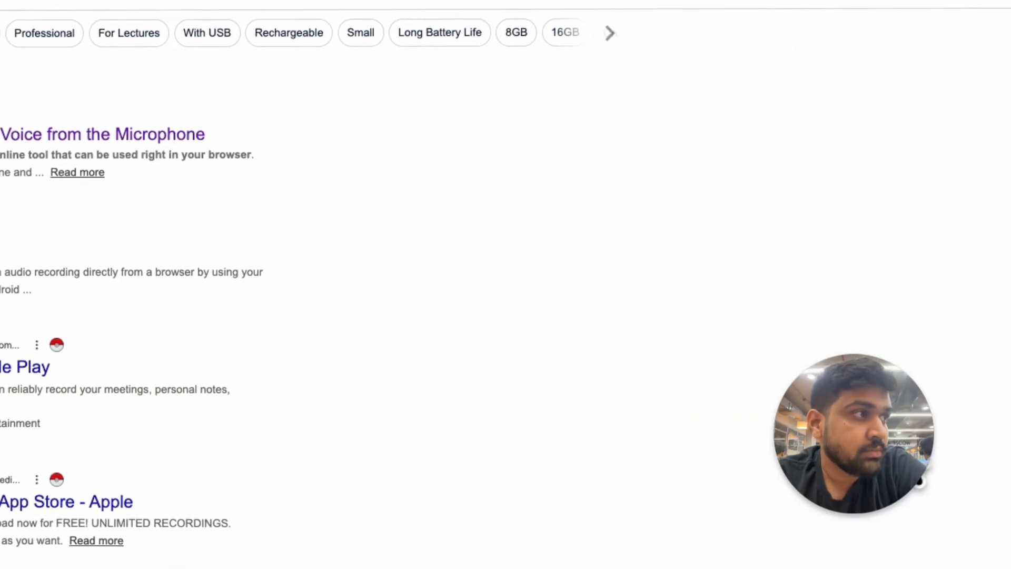
Step: Search the web for "sample mp3 file"
{"action": "left_click", "coordinate": [182, 51]}
{"action": "type", "text": "sample"}
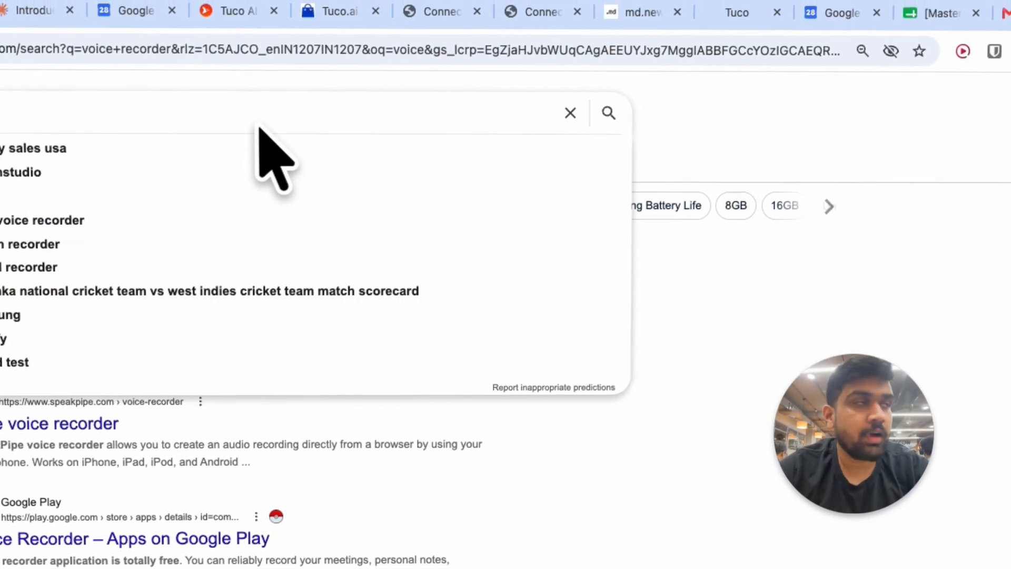
{"action": "type", "text": " recor"}
{"action": "key", "text": "BackSpace"}
{"action": "key", "text": "BackSpace"}
{"action": "key", "text": "BackSpace"}
{"action": "key", "text": "BackSpace"}
{"action": "key", "text": "BackSpace"}
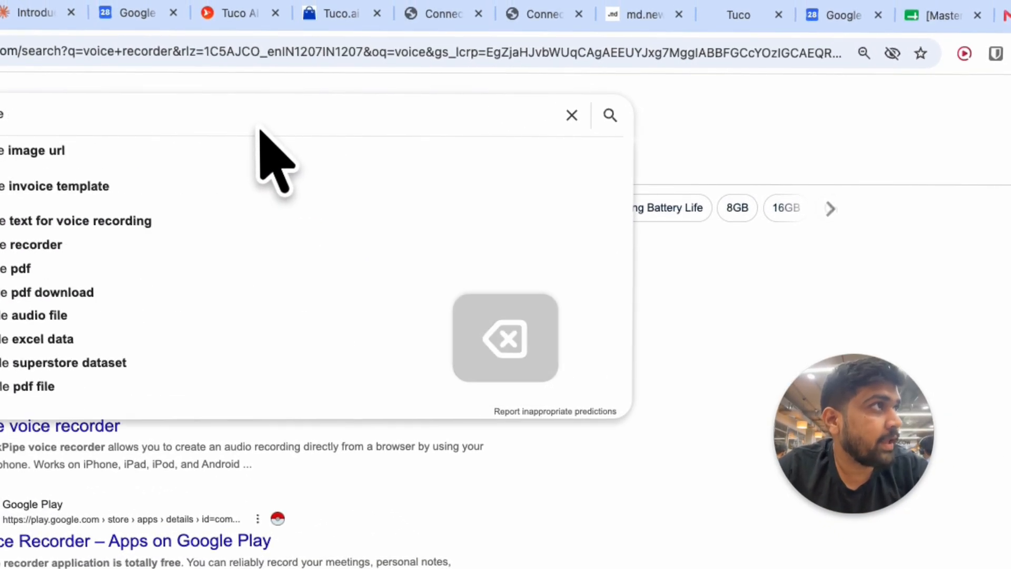
{"action": "type", "text": "mp3 url"}
{"action": "key", "text": "BackSpace"}
{"action": "key", "text": "BackSpace"}
{"action": "key", "text": "BackSpace"}
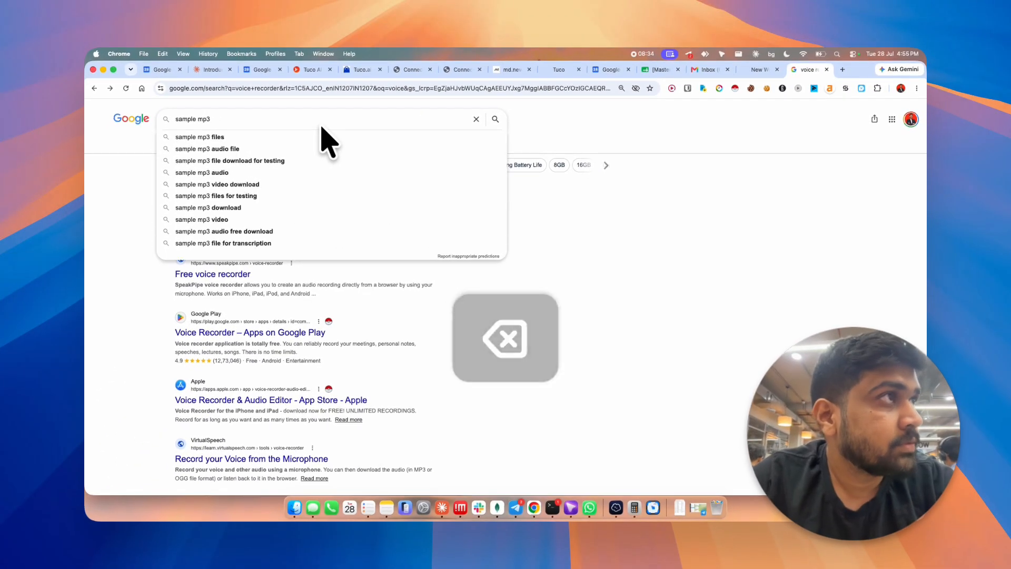
{"action": "type", "text": "file"}
{"action": "key", "text": "Return"}
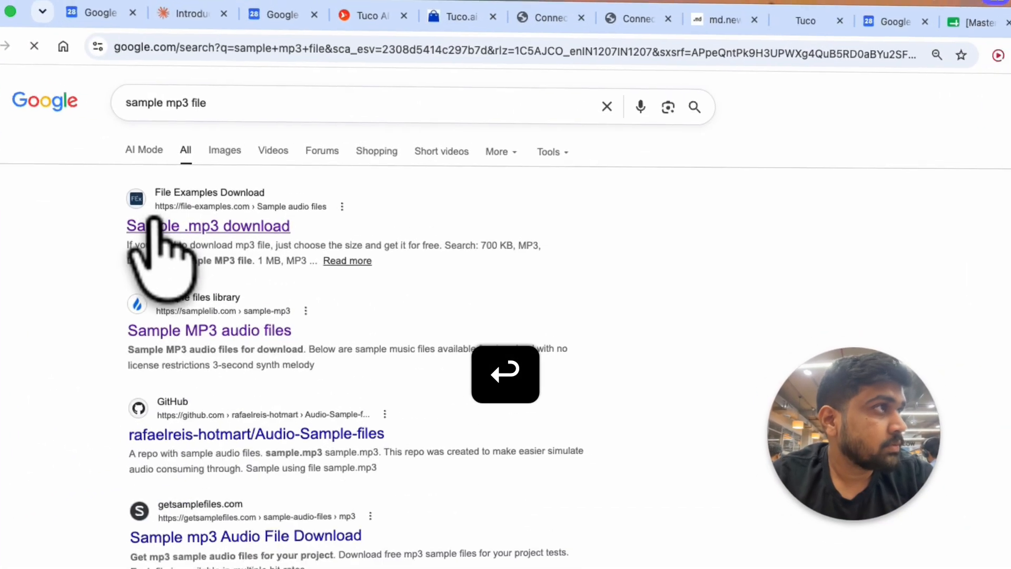
Step: Open the Sample .mp3 download result on file-examples.com and save file_example_MP3_700KB to the Downloads folder
{"action": "left_click", "coordinate": [186, 209]}
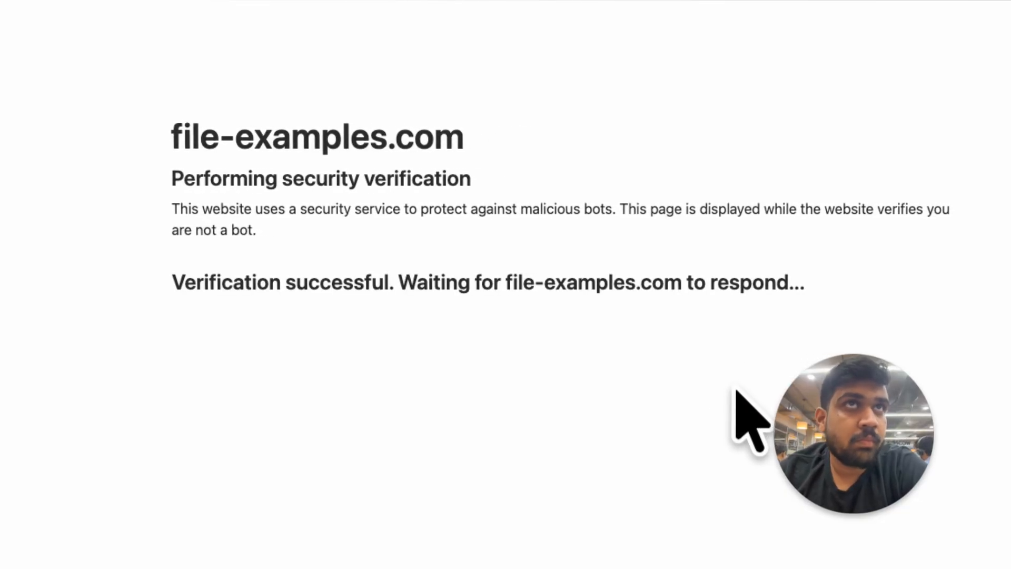
{"action": "scroll", "coordinate": [739, 393], "scroll_direction": "down", "scroll_amount": 5}
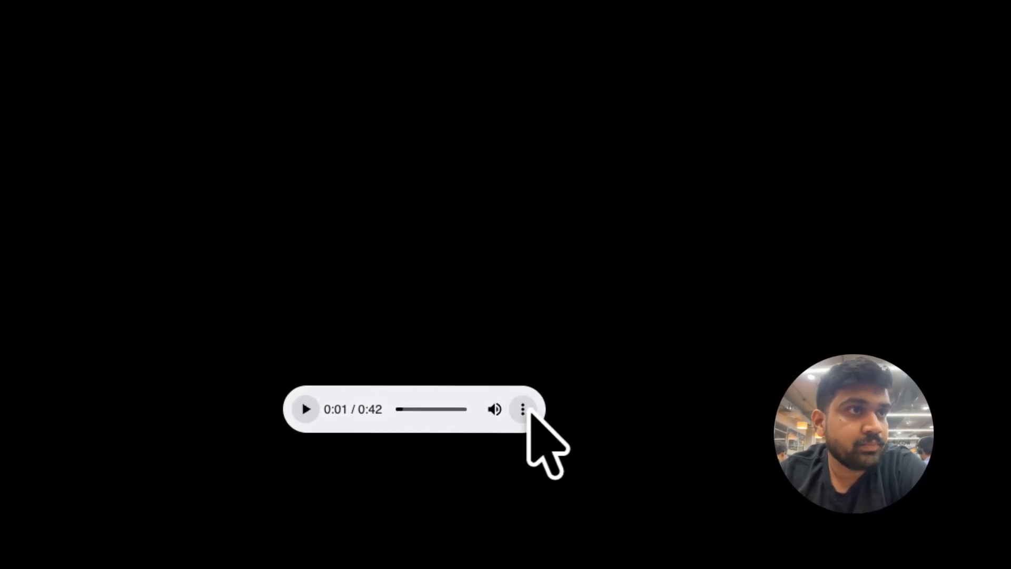
{"action": "left_click", "coordinate": [527, 411]}
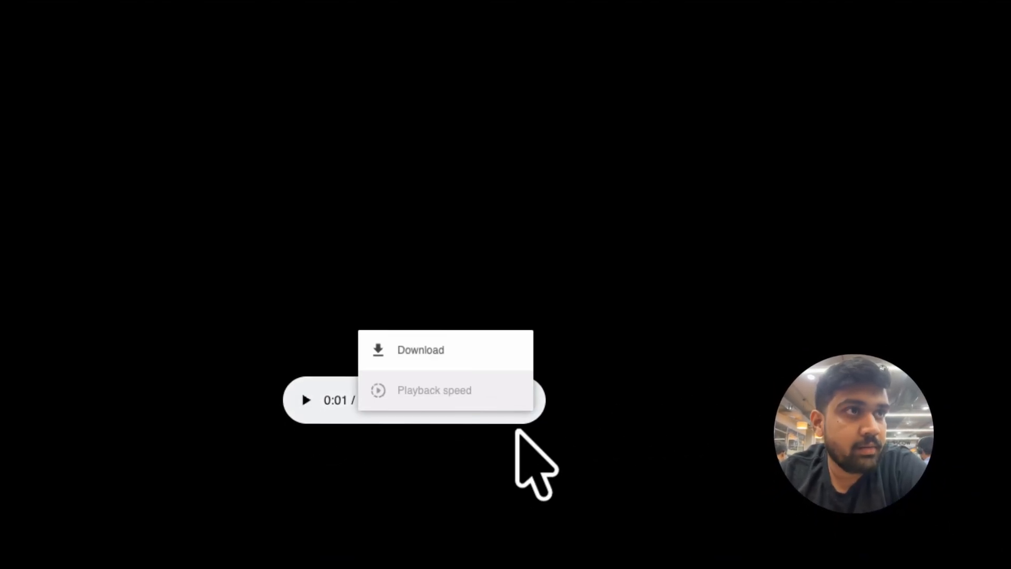
{"action": "left_click", "coordinate": [468, 357]}
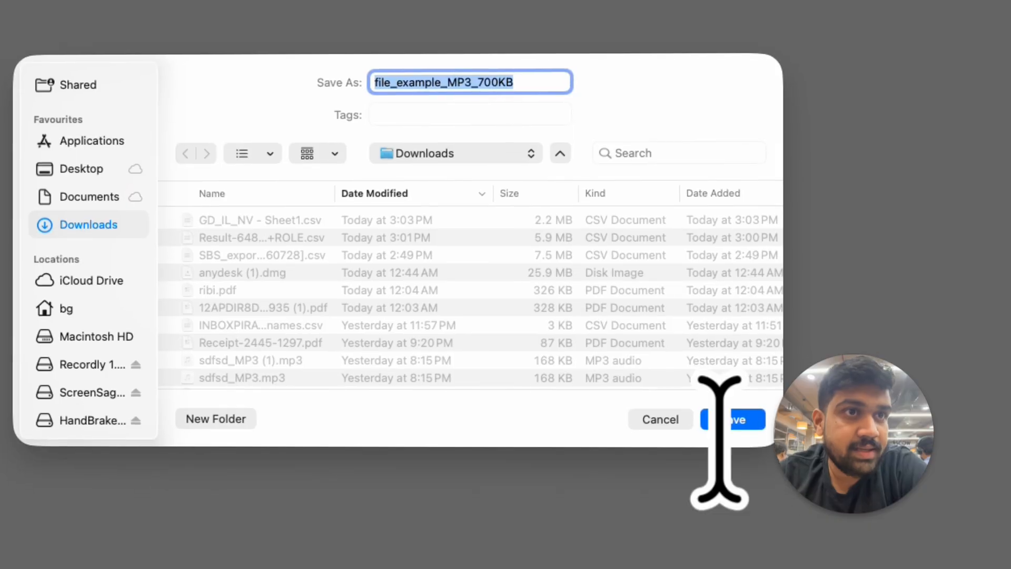
{"action": "left_click", "coordinate": [744, 471]}
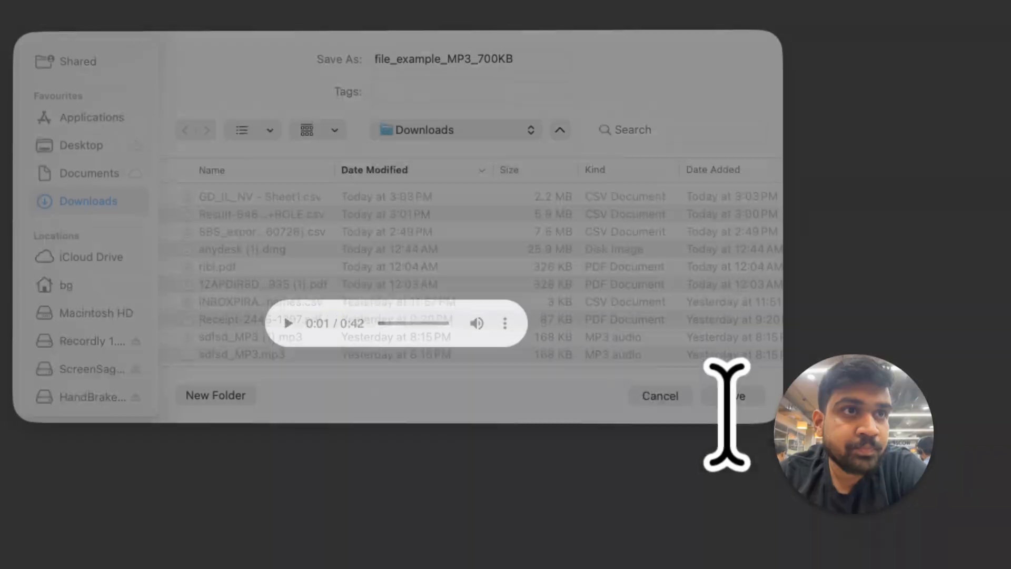
Step: Open app.tuco.ai in a new tab and upload the downloaded file_example_MP3_700KB.mp3 under Upload audio etc in Leads
{"action": "key", "text": "super+t"}
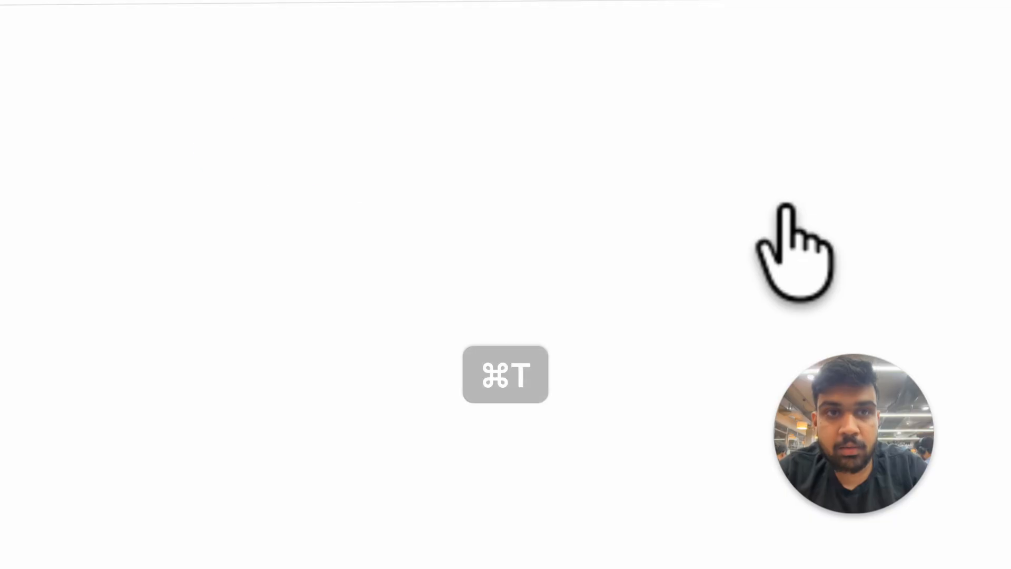
{"action": "key", "text": "super+v"}
{"action": "key", "text": "Return"}
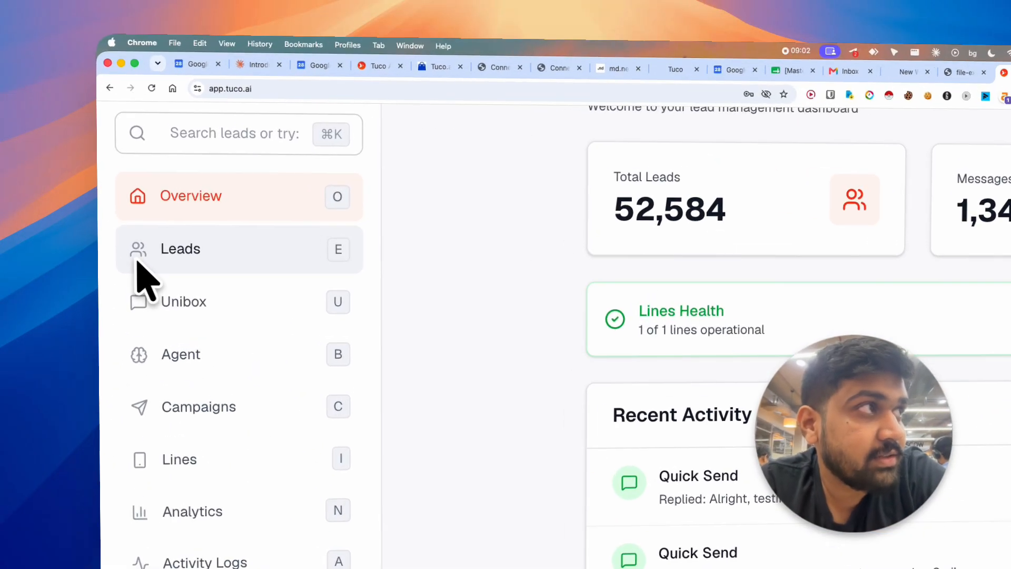
{"action": "left_click", "coordinate": [131, 220]}
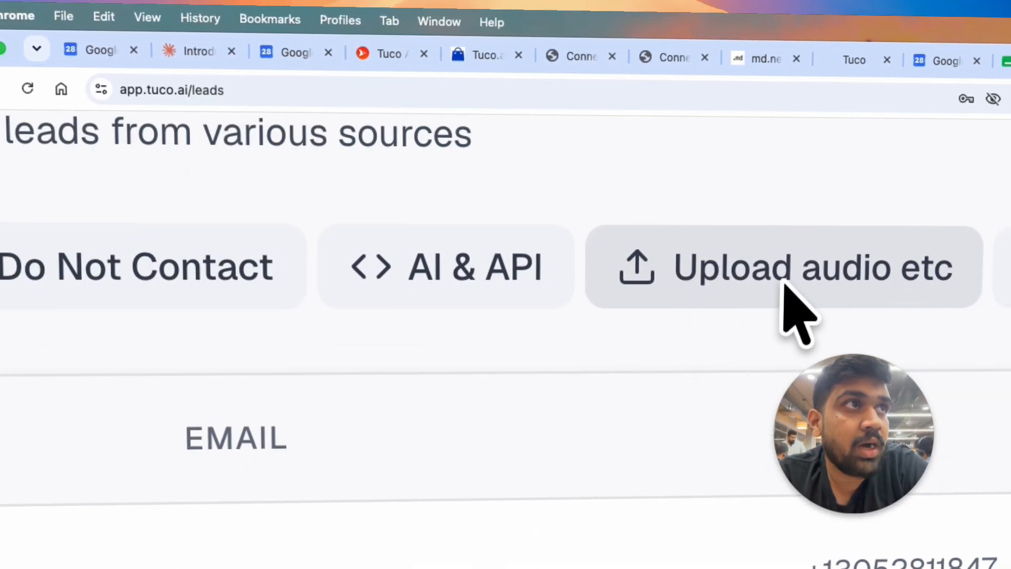
{"action": "left_click", "coordinate": [784, 285]}
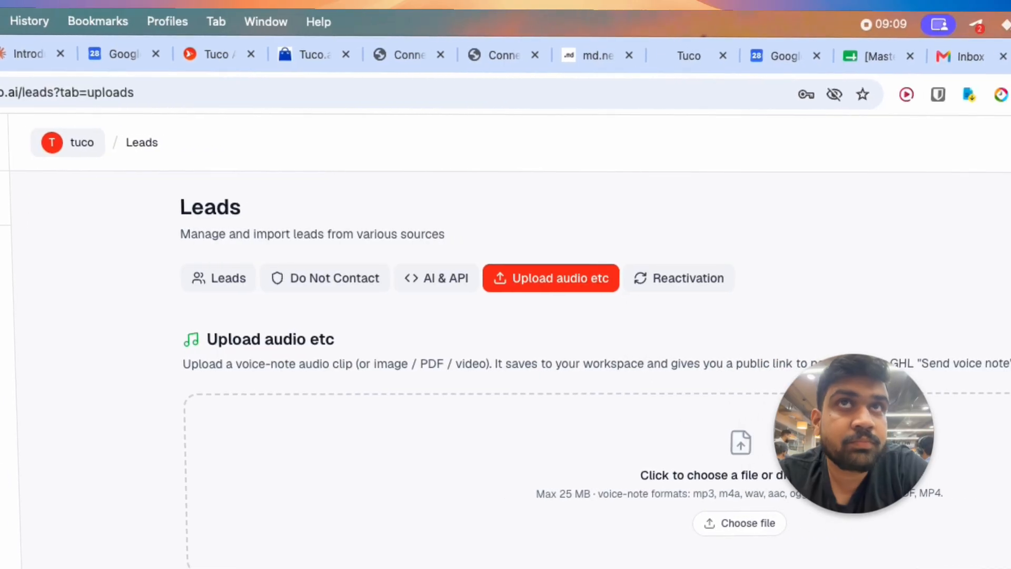
{"action": "left_click", "coordinate": [985, 105]}
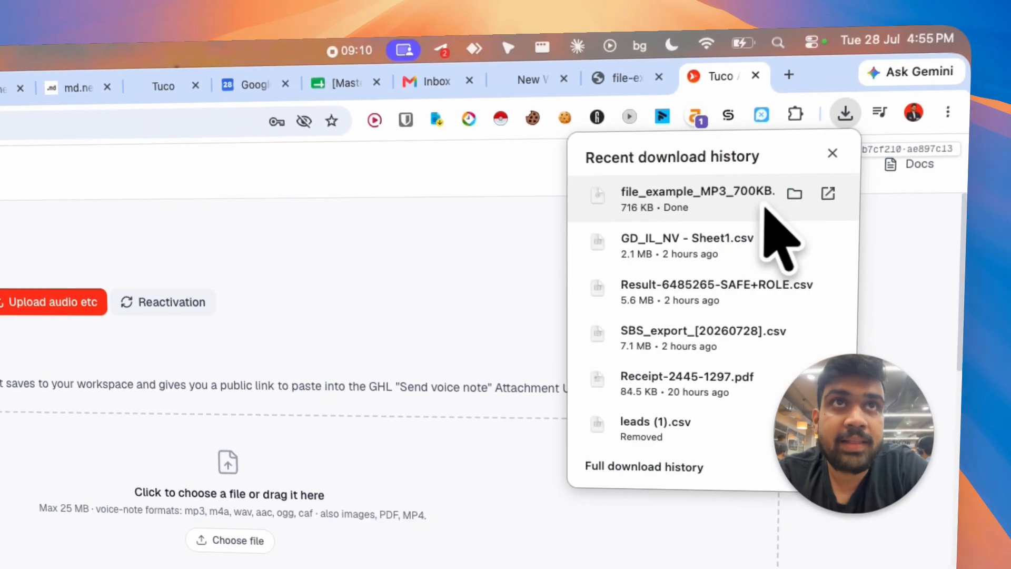
{"action": "left_click_drag", "start_coordinate": [763, 203], "coordinate": [449, 358]}
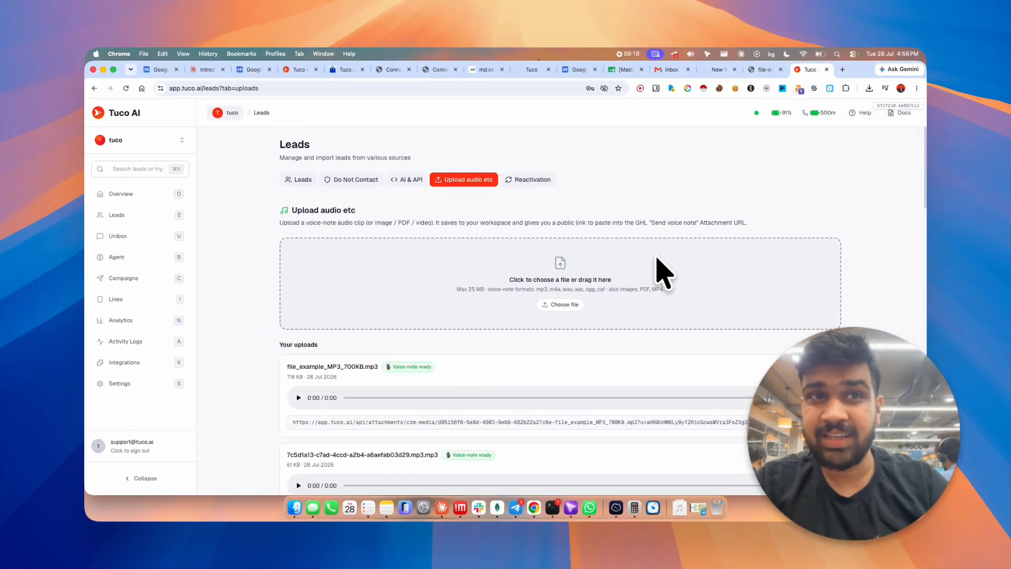
Step: Copy the uploaded MP3's public link, test it in a private browser window and close that window
{"action": "scroll", "coordinate": [658, 269], "scroll_direction": "down", "scroll_amount": 3}
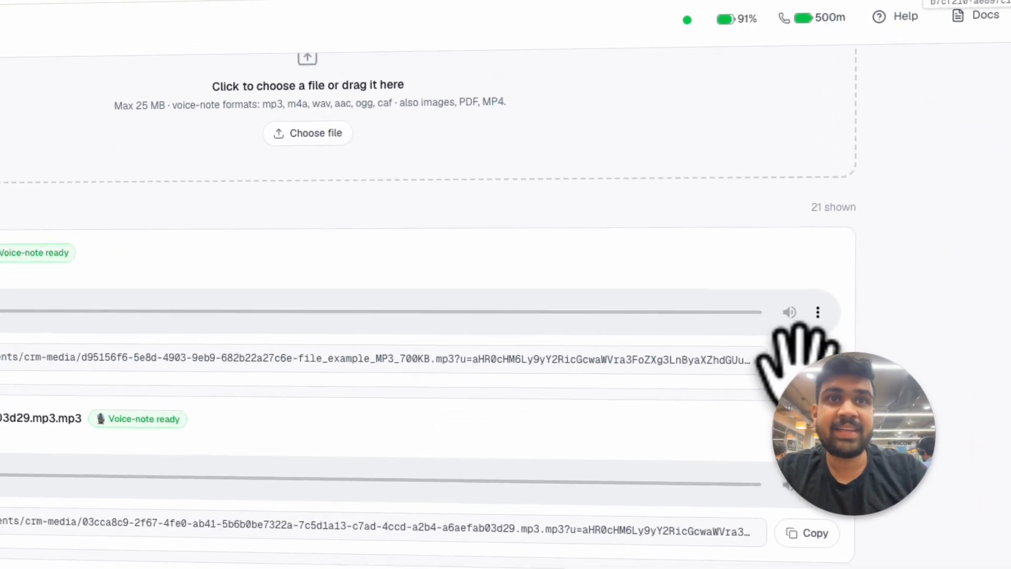
{"action": "left_click", "coordinate": [804, 361]}
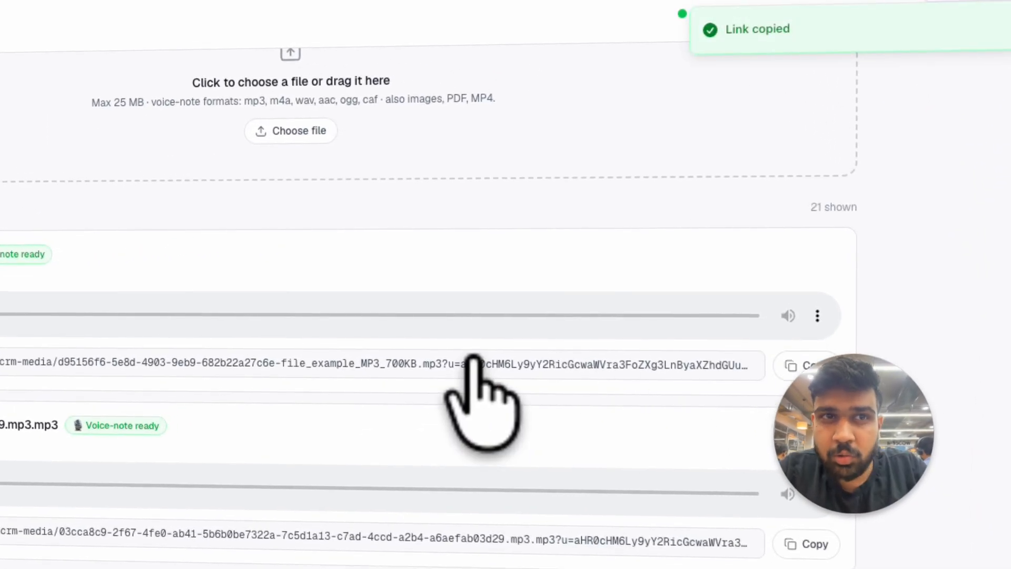
{"action": "key", "text": "super+shift+n"}
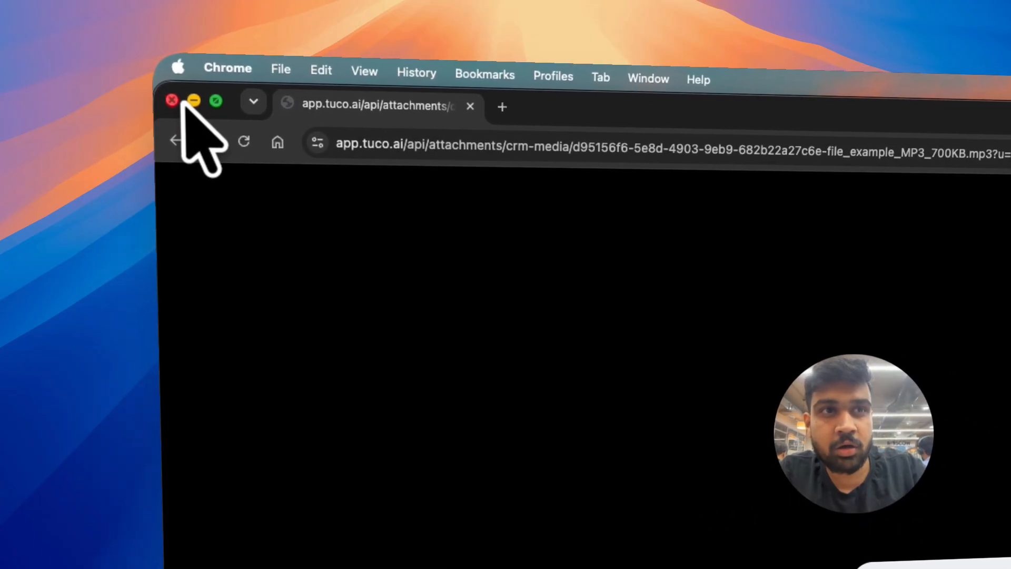
{"action": "left_click", "coordinate": [173, 99]}
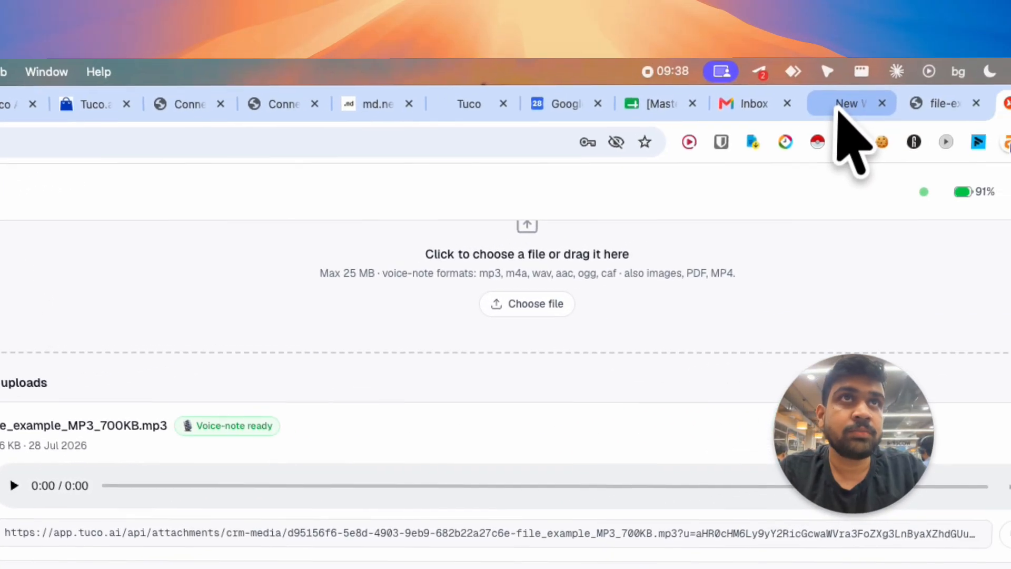
Step: Return to the HighLevel workflow and paste the copied link as the Send voice note action's attachment URL
{"action": "left_click", "coordinate": [839, 108]}
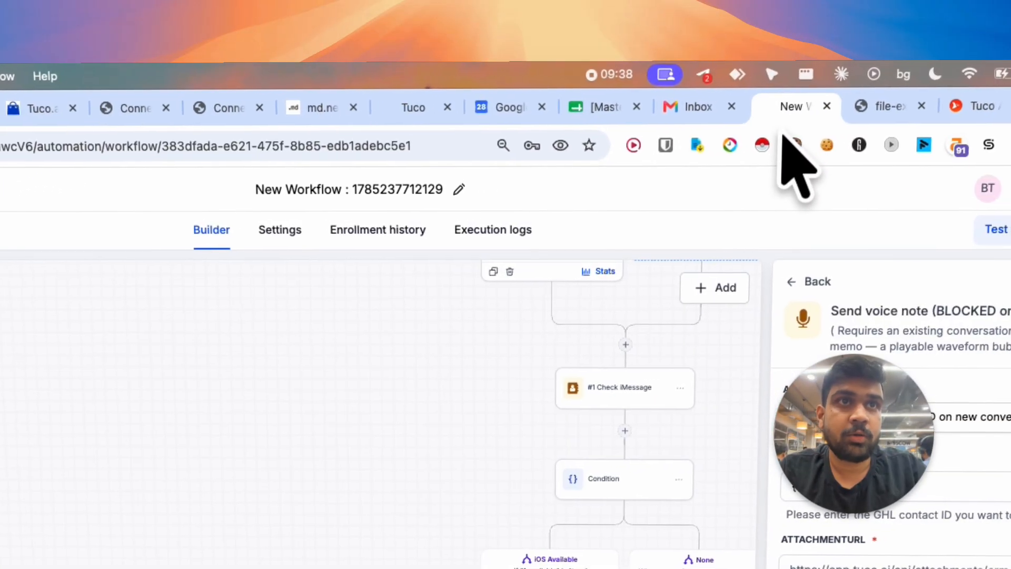
{"action": "key", "text": "super+v"}
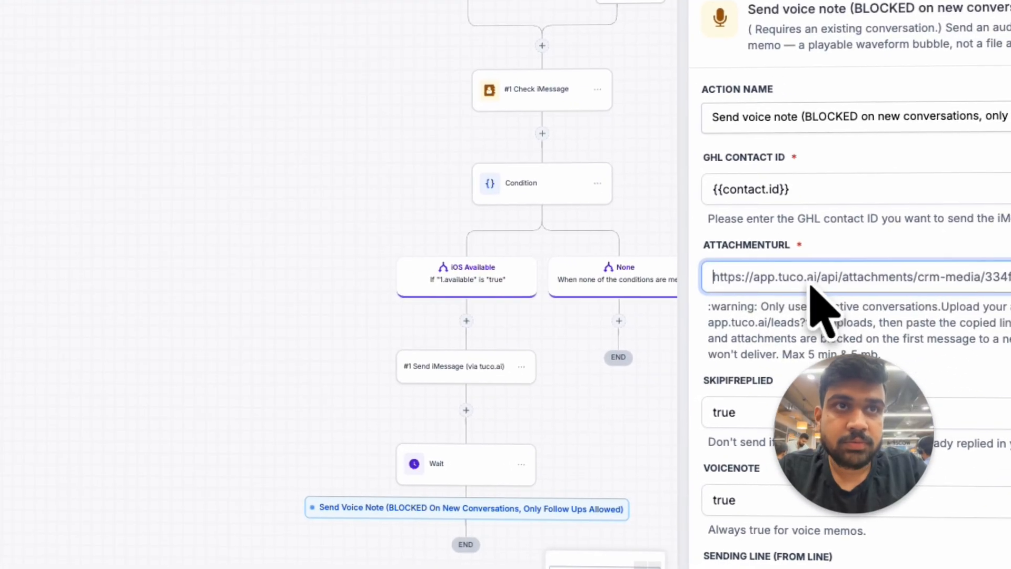
{"action": "key", "text": "super+v"}
Step: Clear the skipIfReplied value in the Send voice note action so the field is empty
{"action": "scroll", "coordinate": [545, 211], "scroll_direction": "down", "scroll_amount": 3}
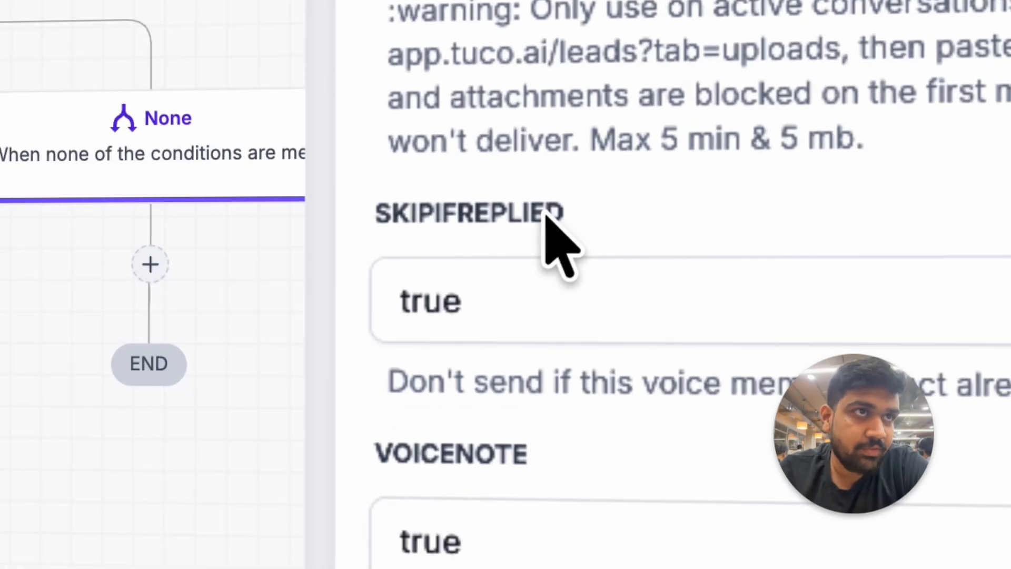
{"action": "triple_click", "coordinate": [428, 327]}
{"action": "type", "text": "="}
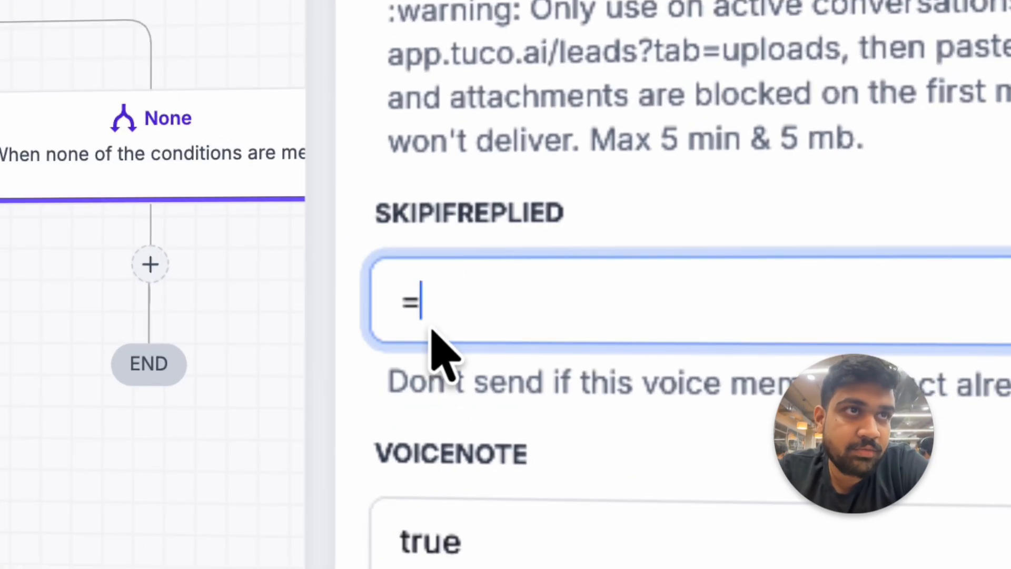
{"action": "left_click", "coordinate": [560, 215]}
{"action": "scroll", "coordinate": [70, 301], "scroll_direction": "down", "scroll_amount": 5}
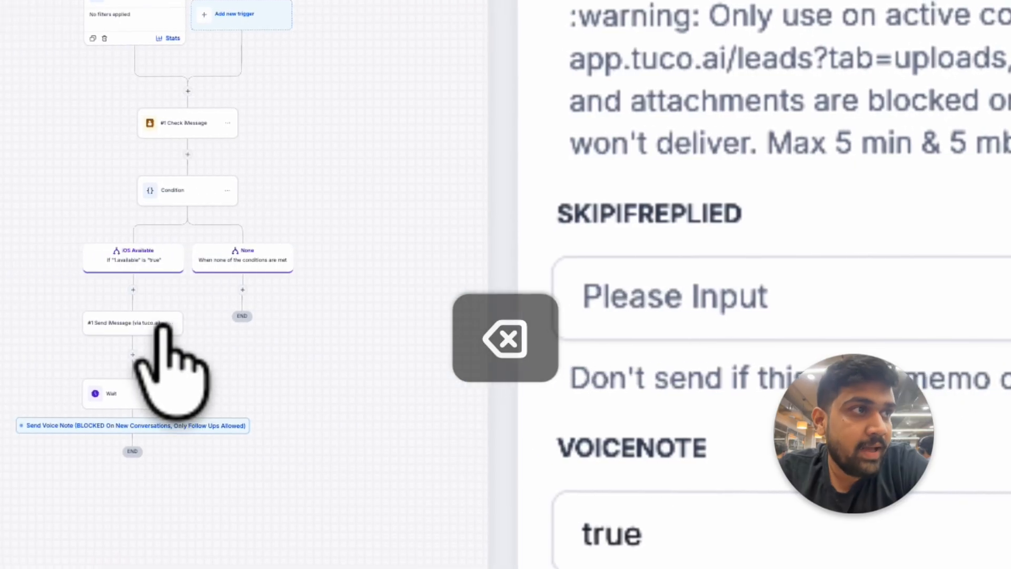
{"action": "scroll", "coordinate": [162, 328], "scroll_direction": "up", "scroll_amount": 5}
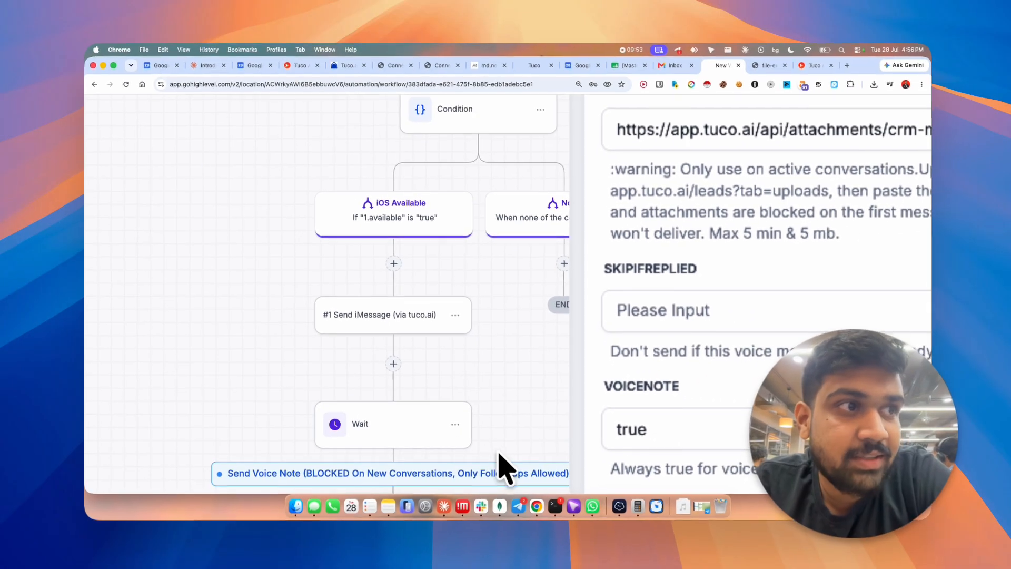
{"action": "scroll", "coordinate": [737, 375], "scroll_direction": "down", "scroll_amount": 2}
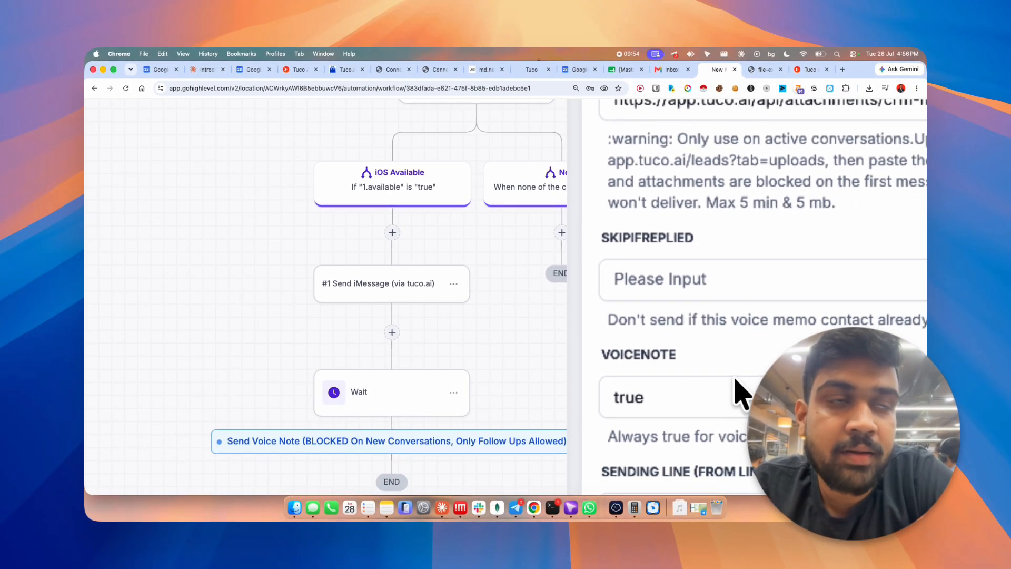
Step: Fill the voice note's Sending Line with the line ID from the clipboard history and save the action
{"action": "scroll", "coordinate": [738, 376], "scroll_direction": "down", "scroll_amount": 3}
{"action": "scroll", "coordinate": [737, 392], "scroll_direction": "down", "scroll_amount": 5}
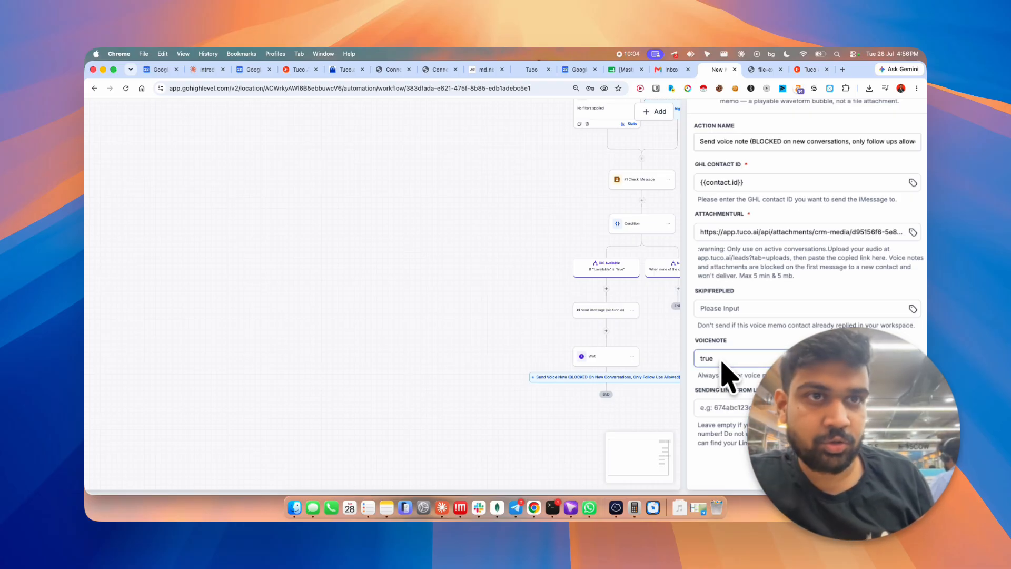
{"action": "scroll", "coordinate": [729, 371], "scroll_direction": "down", "scroll_amount": 3}
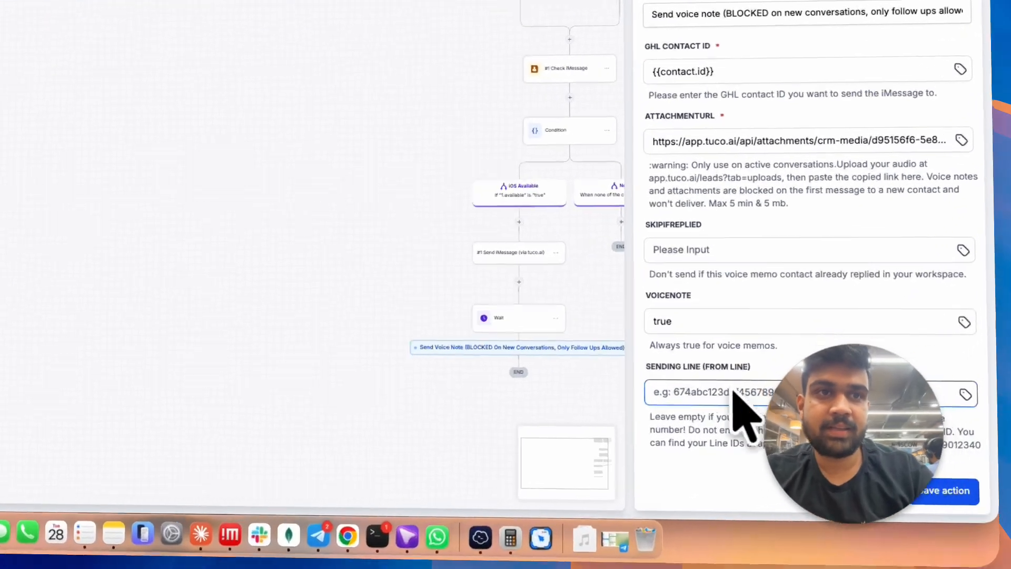
{"action": "left_click", "coordinate": [763, 418]}
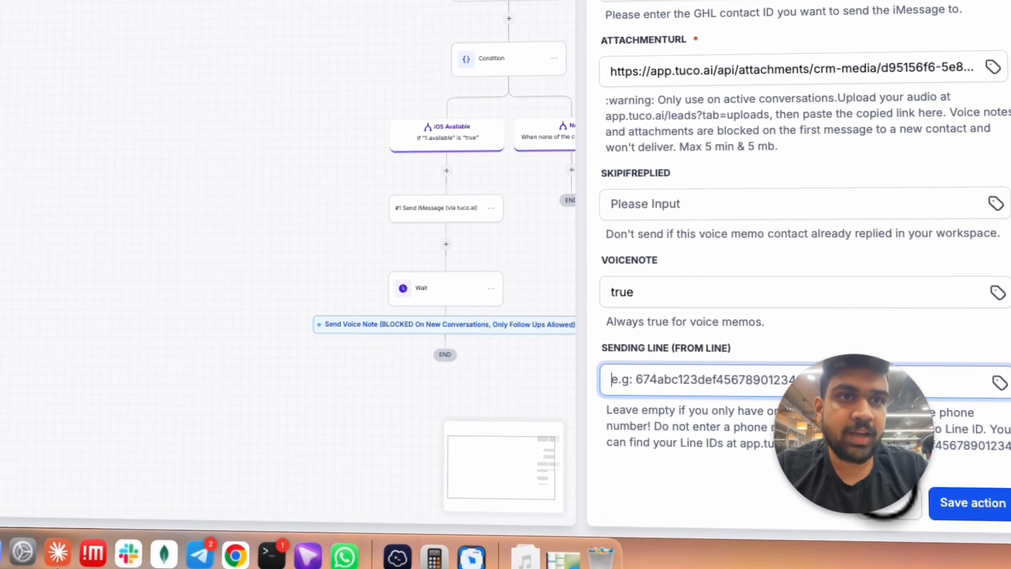
{"action": "key", "text": "super+space"}
{"action": "key", "text": "Down"}
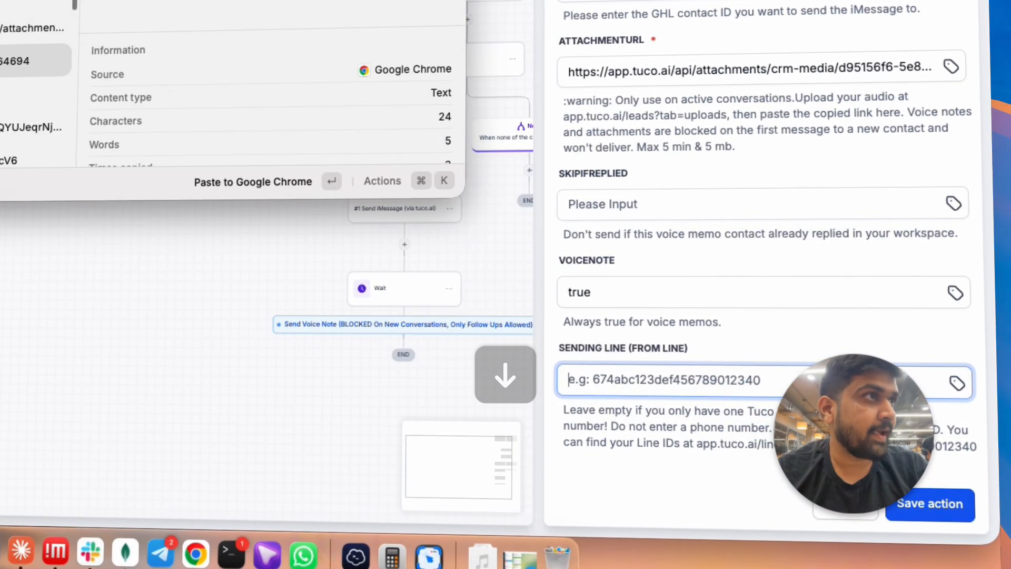
{"action": "key", "text": "Return"}
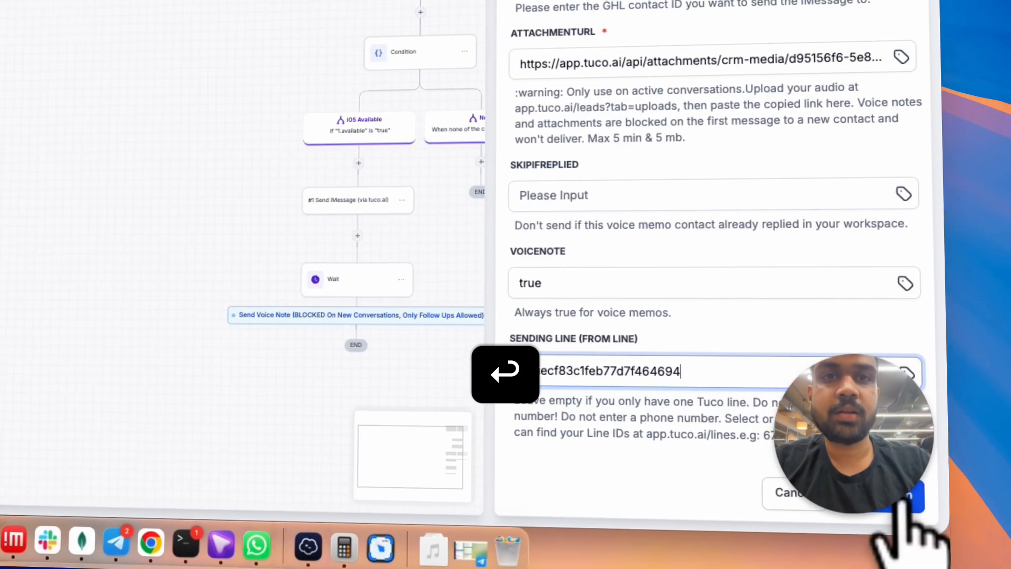
{"action": "left_click", "coordinate": [930, 503]}
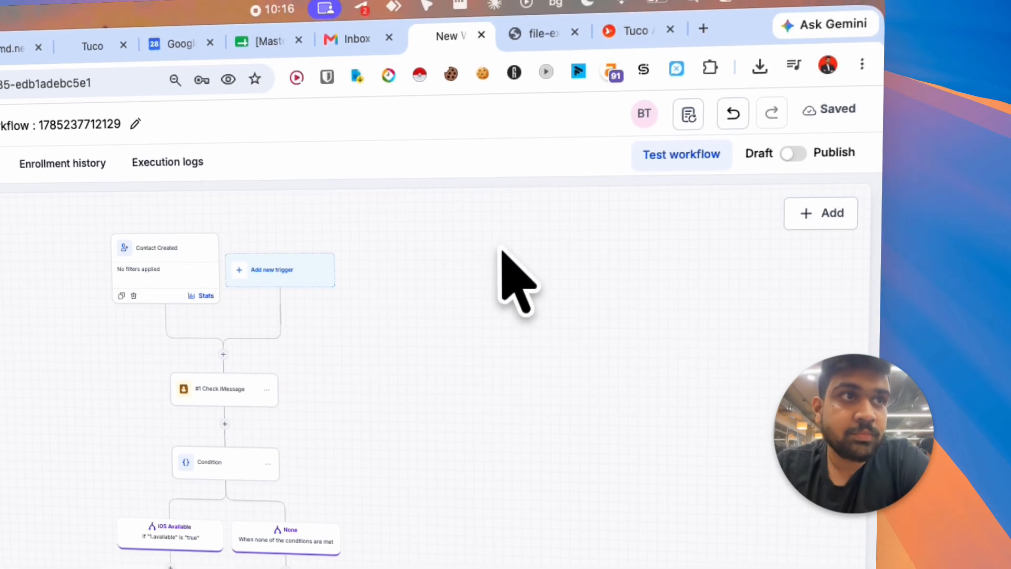
Step: Run a test of the workflow with the US test contact selected
{"action": "left_click", "coordinate": [679, 158]}
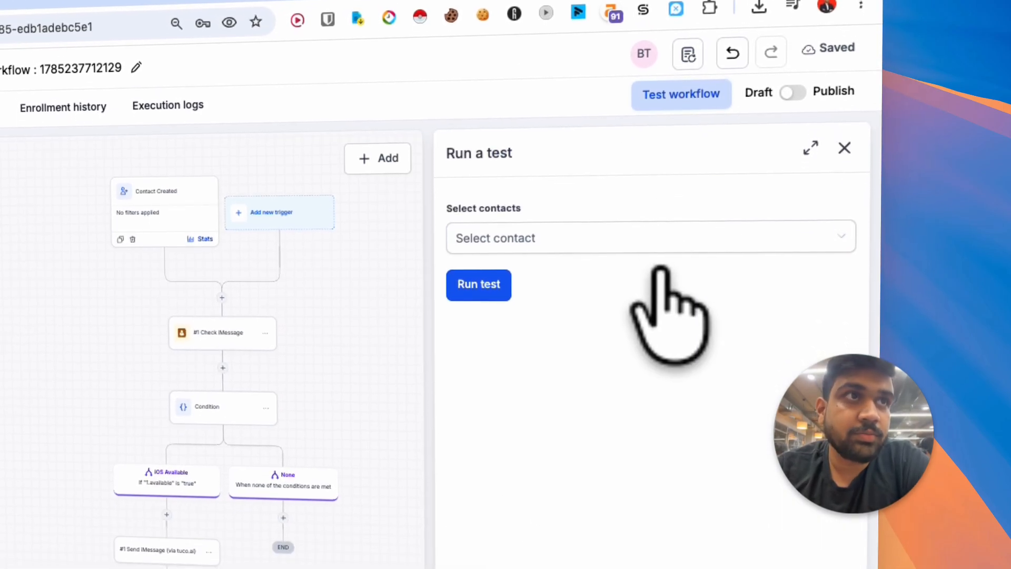
{"action": "left_click", "coordinate": [617, 234]}
{"action": "left_click", "coordinate": [582, 295]}
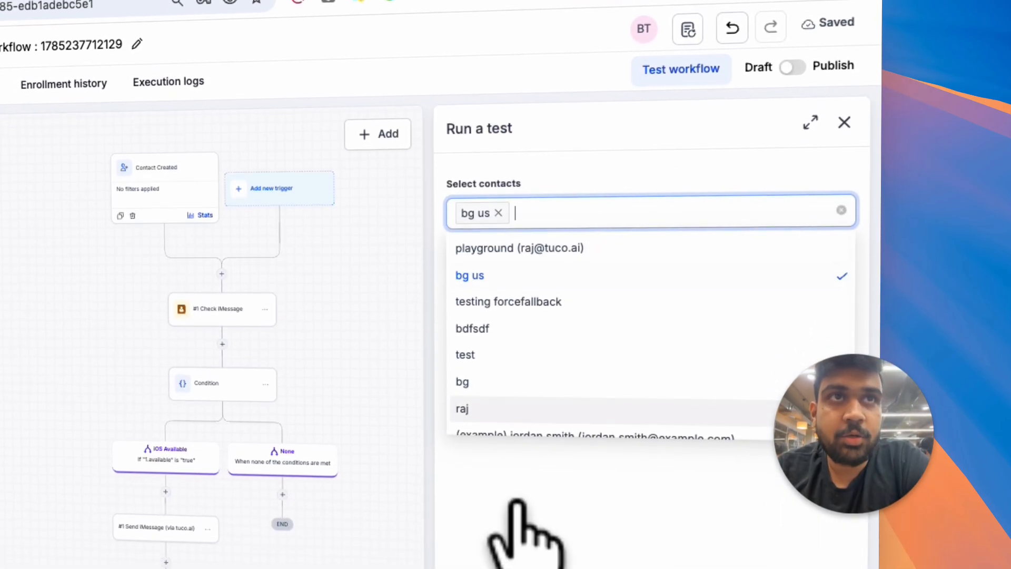
{"action": "left_click", "coordinate": [484, 306]}
Step: Refresh the workflow's execution logs, check the test contact's conversation in Messages and return to the logs
{"action": "scroll", "coordinate": [448, 464], "scroll_direction": "down", "scroll_amount": 2}
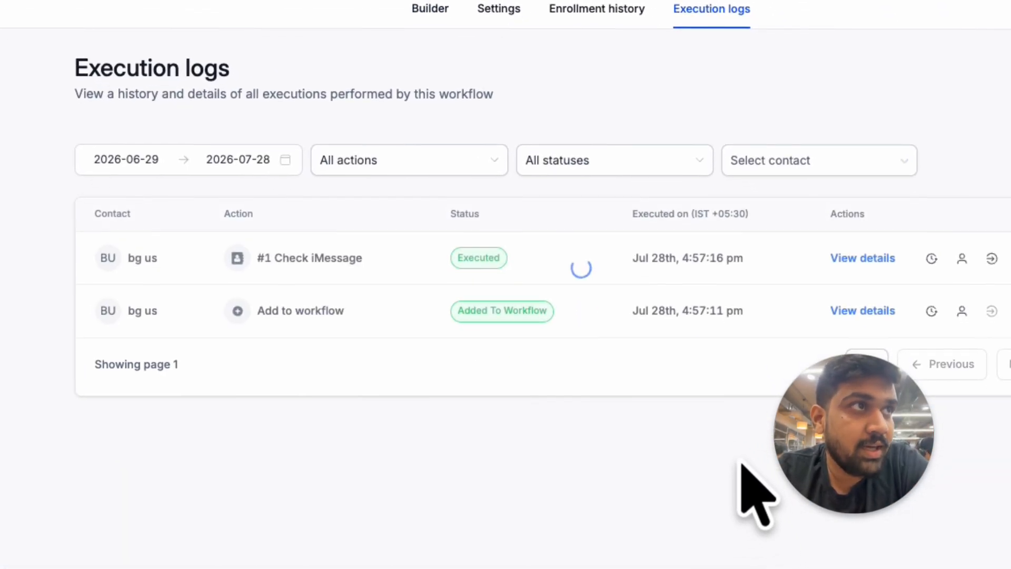
{"action": "key", "text": "super+r"}
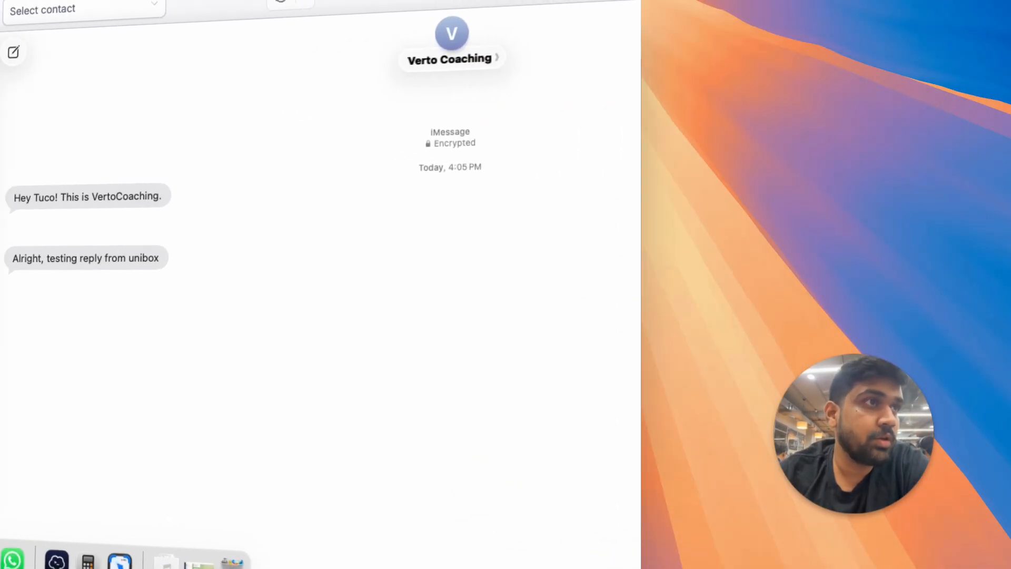
{"action": "left_click", "coordinate": [299, 154]}
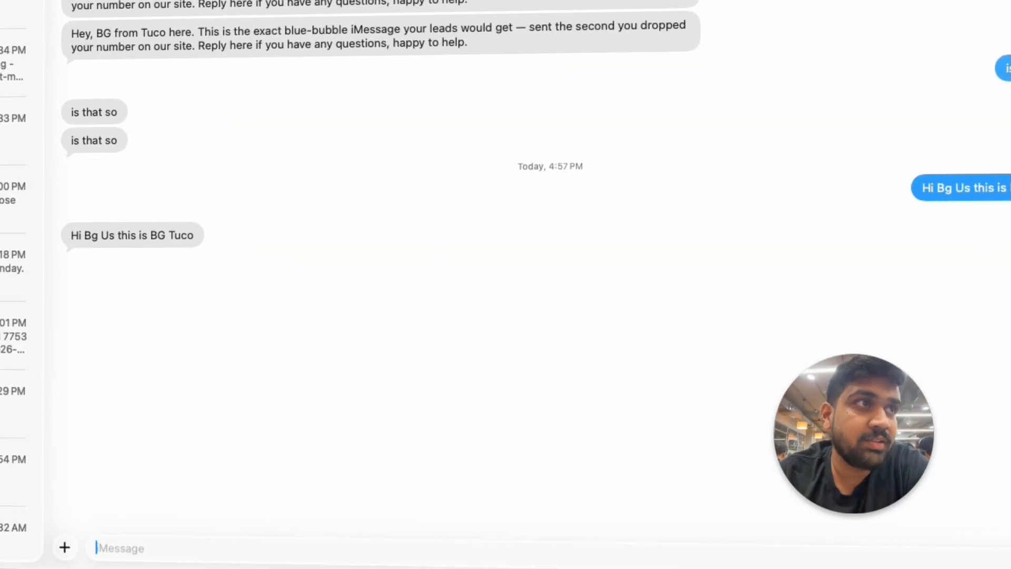
{"action": "left_click", "coordinate": [458, 48]}
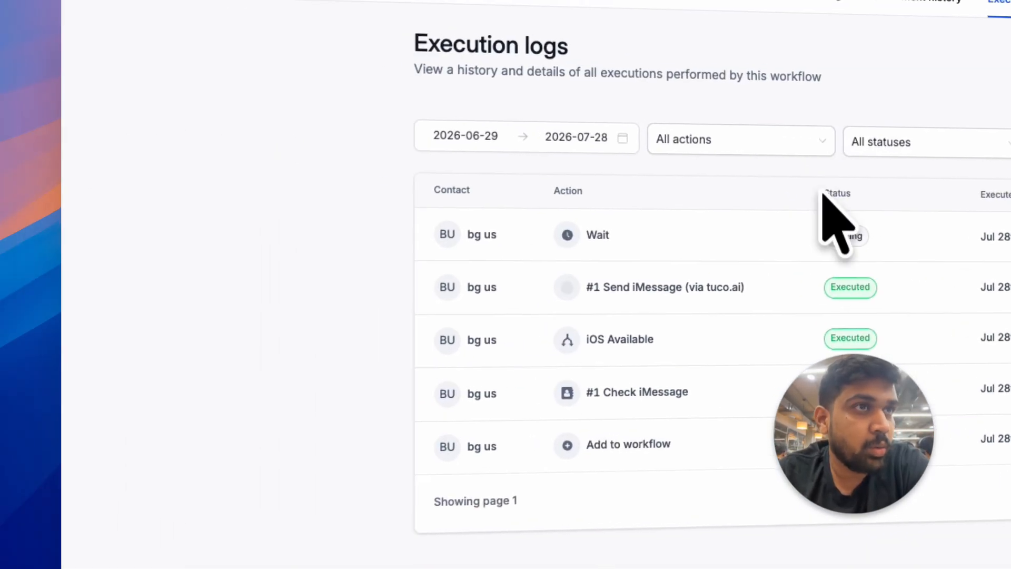
Step: Refresh the workflow's execution logs and review the newest message entries in Tuco AI's Activity Logs
{"action": "key", "text": "super+r"}
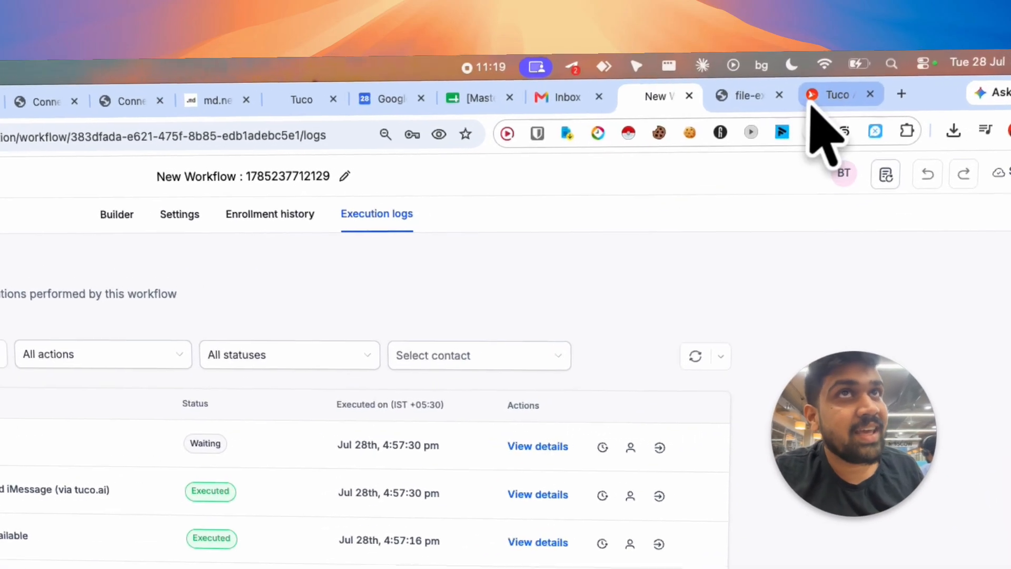
{"action": "left_click", "coordinate": [809, 69]}
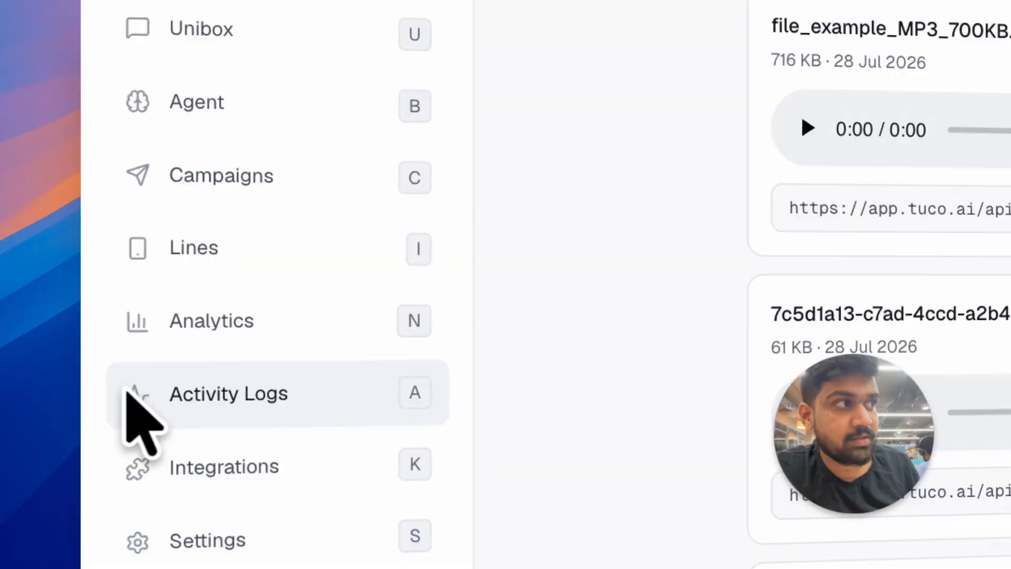
{"action": "left_click", "coordinate": [200, 399]}
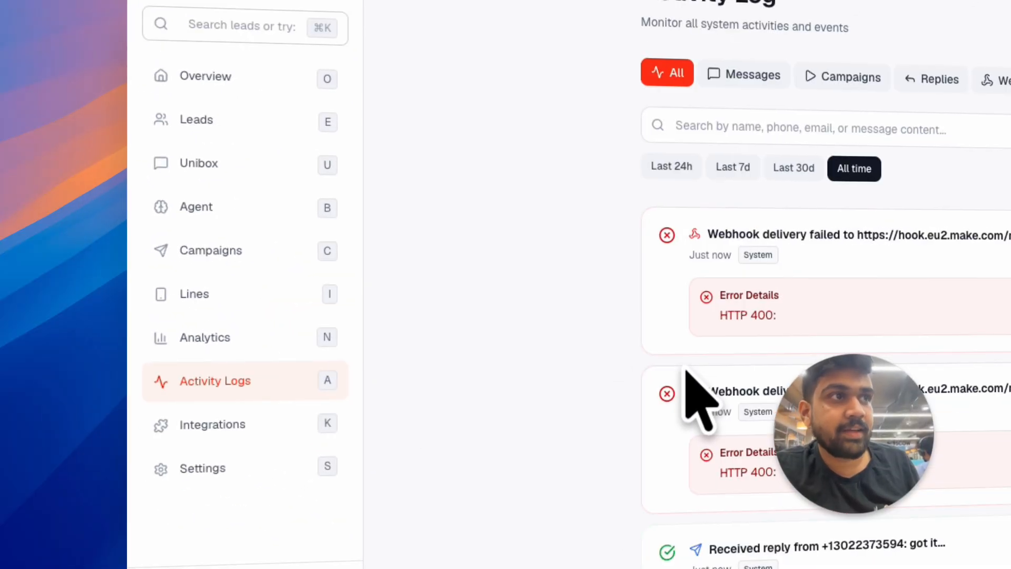
{"action": "scroll", "coordinate": [688, 371], "scroll_direction": "down", "scroll_amount": 5}
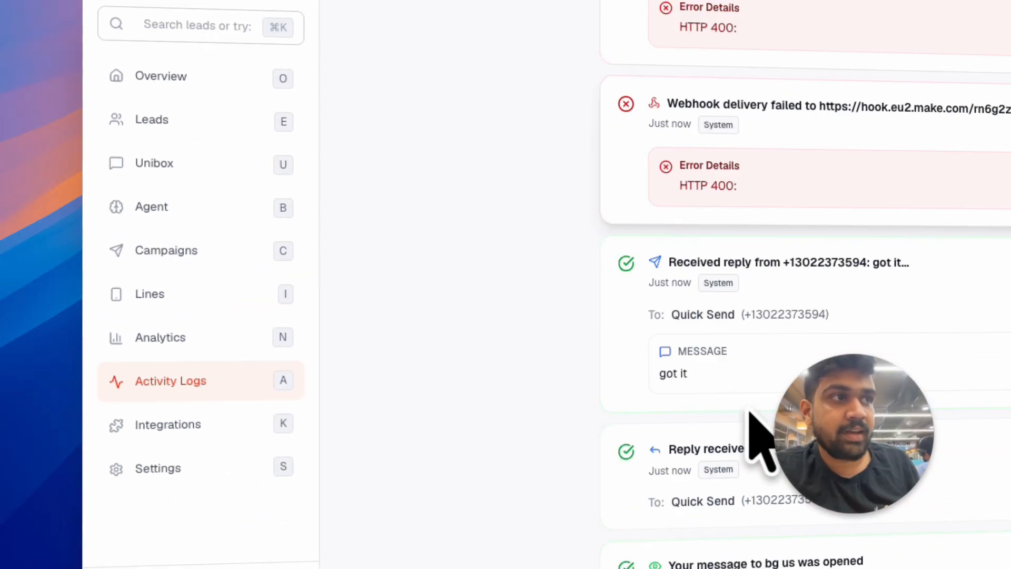
{"action": "scroll", "coordinate": [489, 269], "scroll_direction": "down", "scroll_amount": 5}
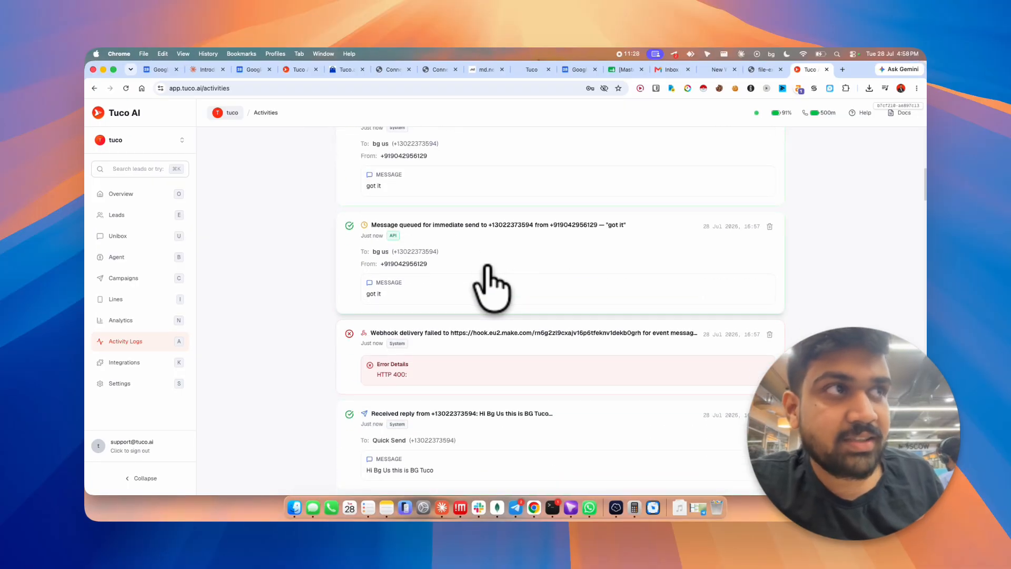
{"action": "scroll", "coordinate": [490, 399], "scroll_direction": "down", "scroll_amount": 4}
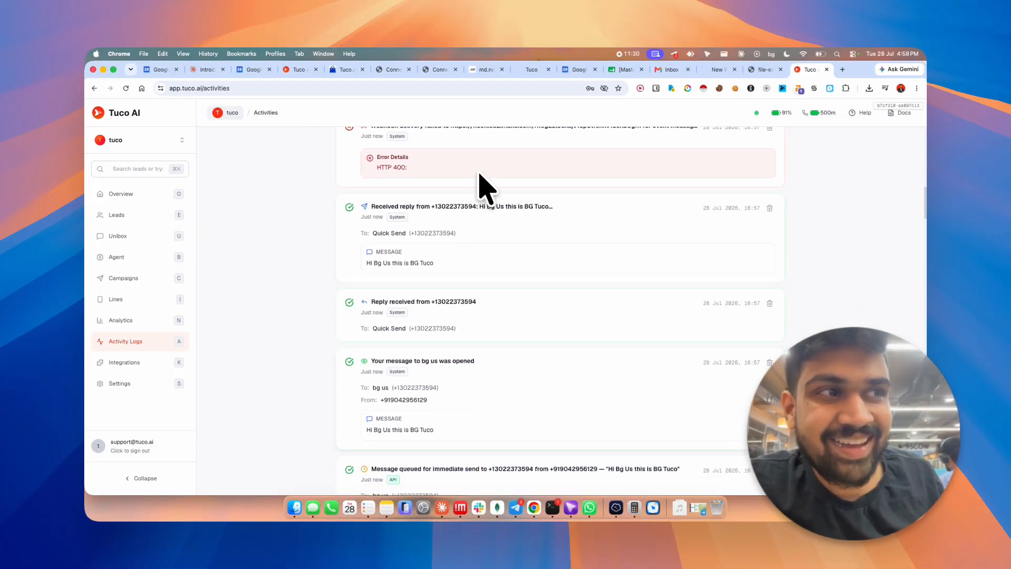
{"action": "scroll", "coordinate": [376, 338], "scroll_direction": "up", "scroll_amount": 10}
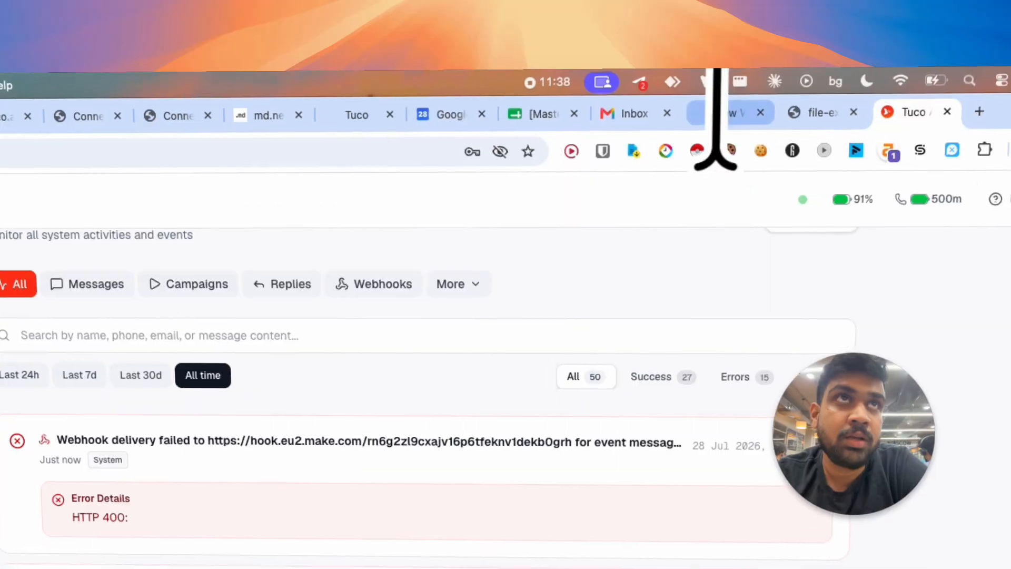
Step: Return to HighLevel and review the US test contact's message thread in Conversations
{"action": "left_click", "coordinate": [721, 69]}
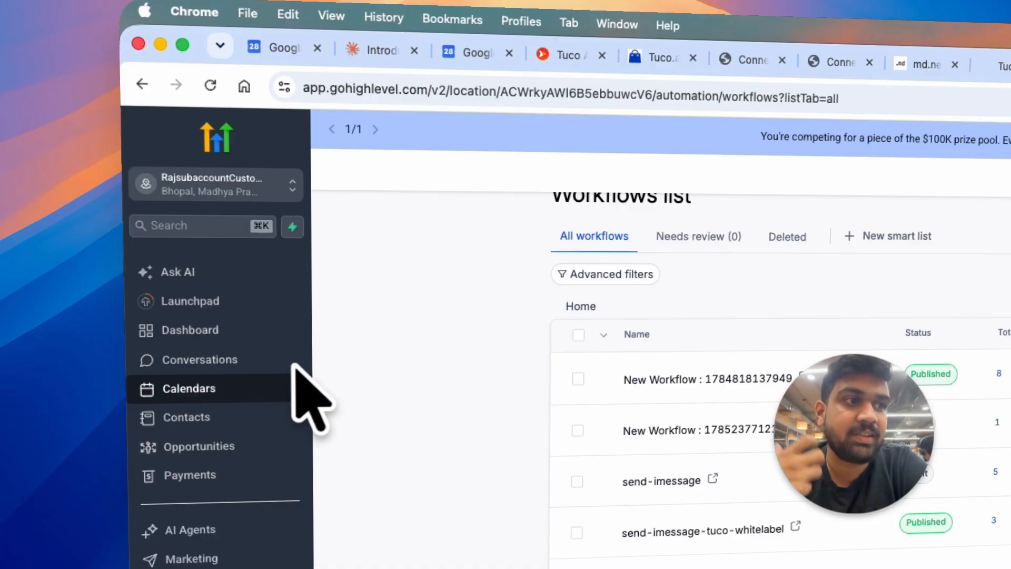
{"action": "left_click", "coordinate": [283, 360]}
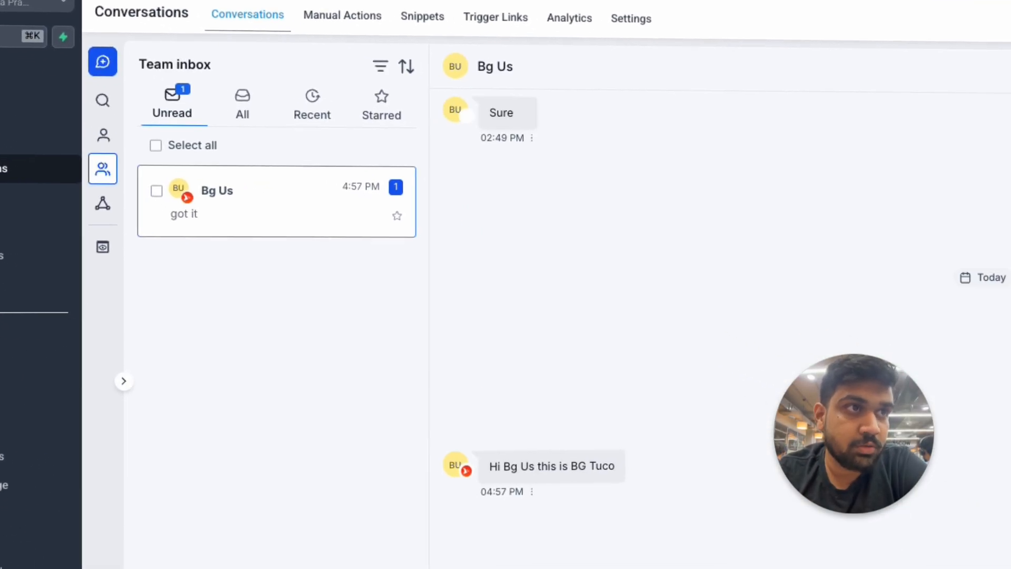
{"action": "left_click_drag", "start_coordinate": [476, 370], "coordinate": [576, 376]}
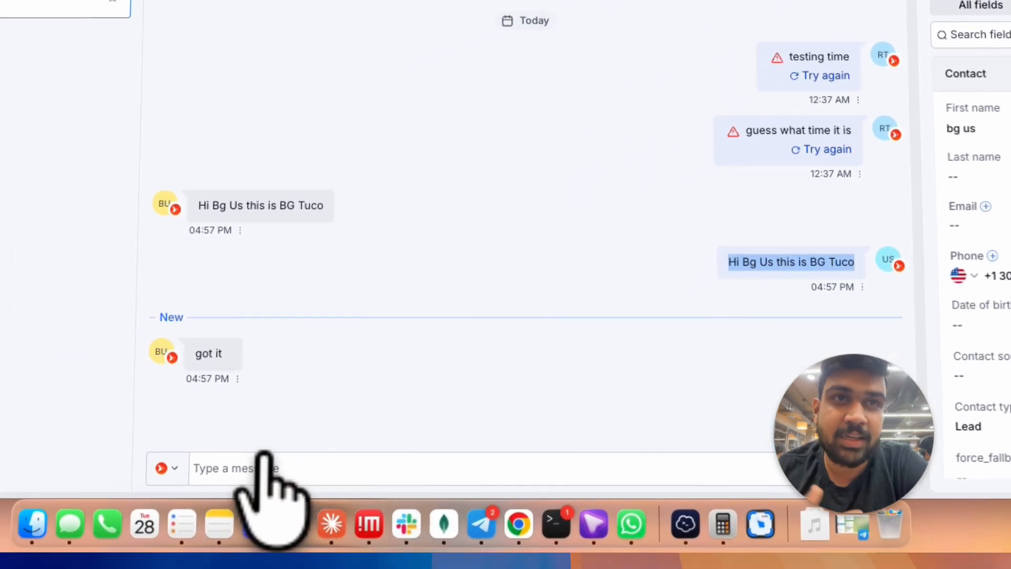
{"action": "scroll", "coordinate": [198, 456], "scroll_direction": "up", "scroll_amount": 5}
{"action": "scroll", "coordinate": [179, 451], "scroll_direction": "up", "scroll_amount": 10}
{"action": "scroll", "coordinate": [179, 451], "scroll_direction": "left", "scroll_amount": 8}
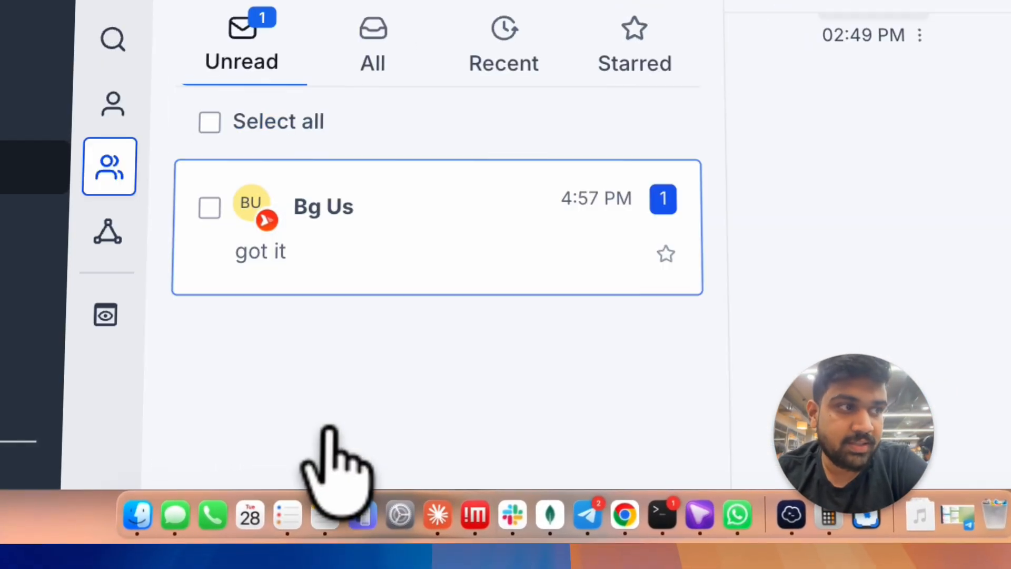
Step: Send the message "sup" to the test contact through the Tuco.ai iMessage Conversation Provider
{"action": "scroll", "coordinate": [378, 392], "scroll_direction": "down", "scroll_amount": 8}
{"action": "scroll", "coordinate": [379, 392], "scroll_direction": "right", "scroll_amount": 15}
{"action": "scroll", "coordinate": [370, 392], "scroll_direction": "left", "scroll_amount": 6}
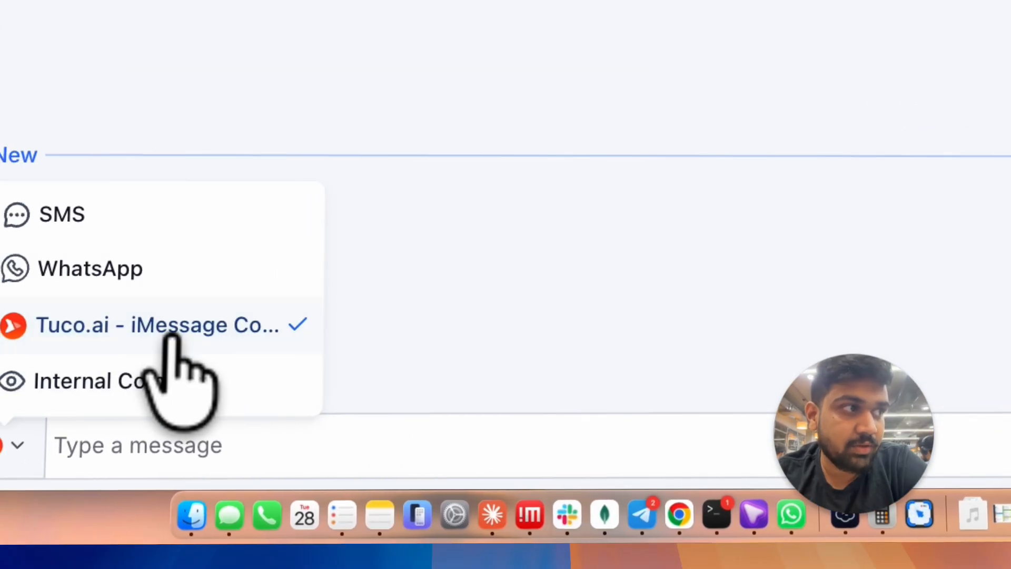
{"action": "left_click", "coordinate": [294, 441]}
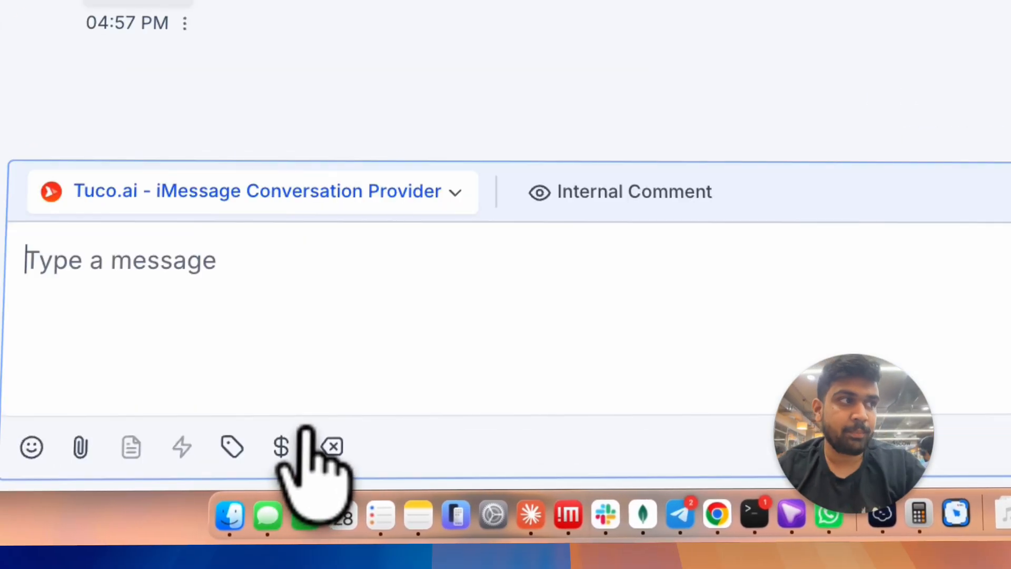
{"action": "type", "text": "sup"}
{"action": "key", "text": "Return"}
Step: Play the delivered voice note in the test contact's thread in the Messages app and return to HighLevel Conversations
{"action": "scroll", "coordinate": [579, 200], "scroll_direction": "down", "scroll_amount": 5}
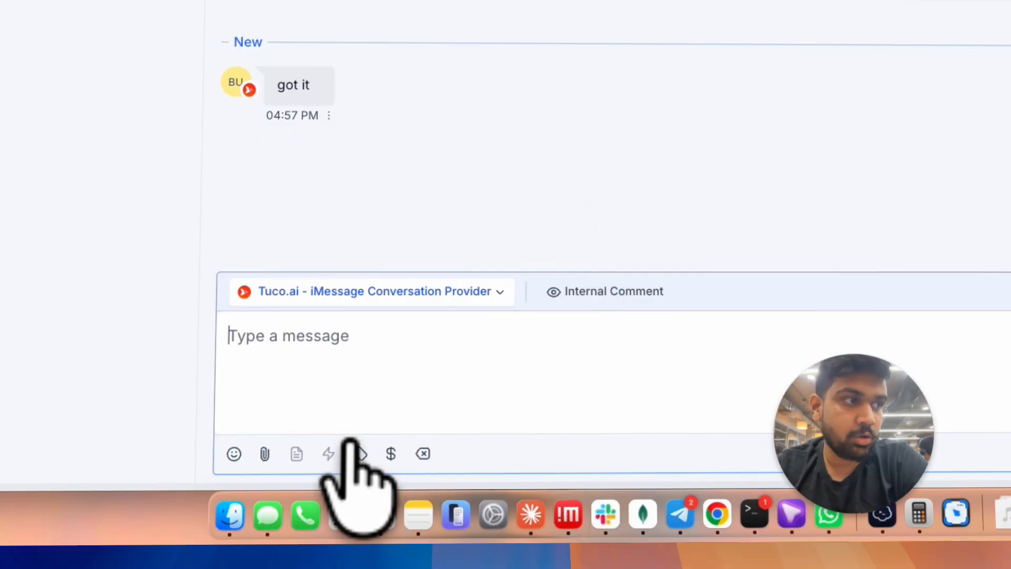
{"action": "left_click", "coordinate": [267, 512]}
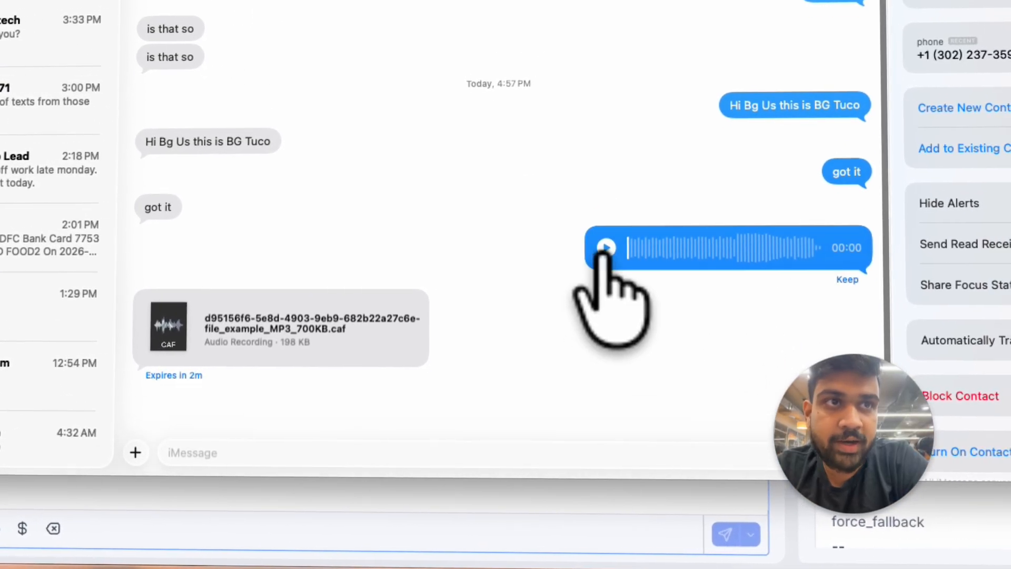
{"action": "left_click", "coordinate": [606, 248]}
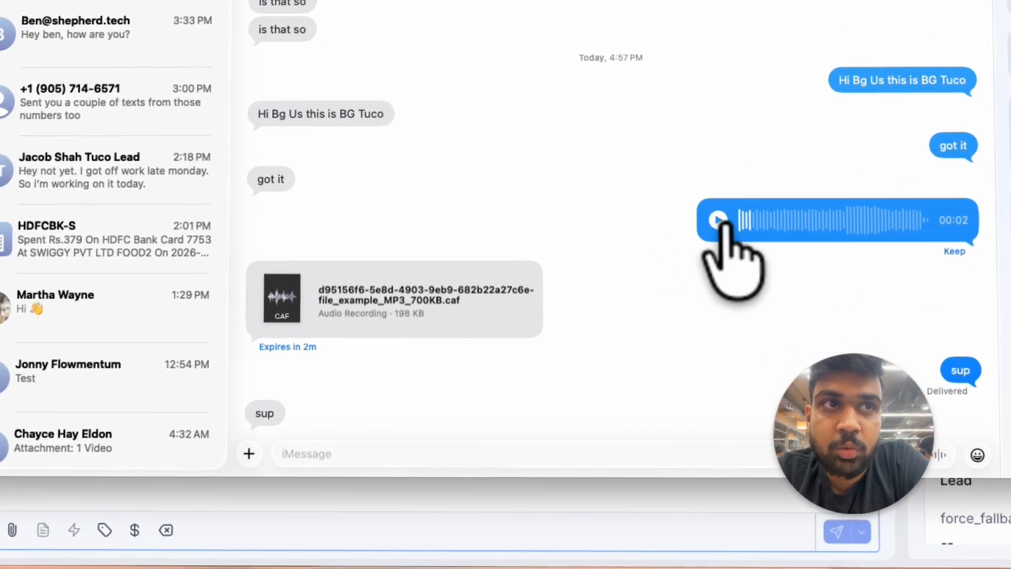
{"action": "left_click", "coordinate": [667, 322]}
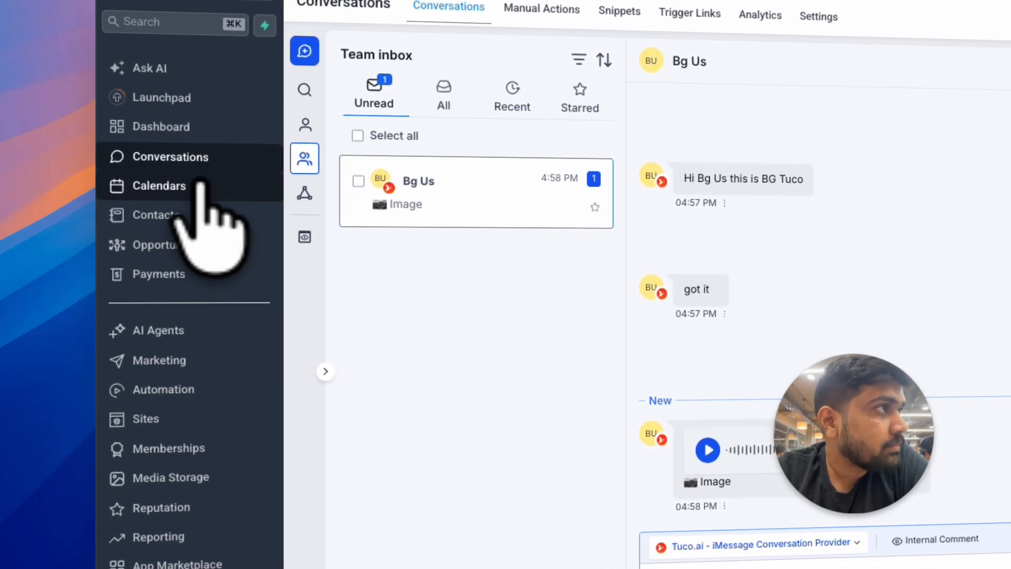
Step: Go back to the Automation workflows list in HighLevel and reload the page
{"action": "left_click", "coordinate": [216, 127]}
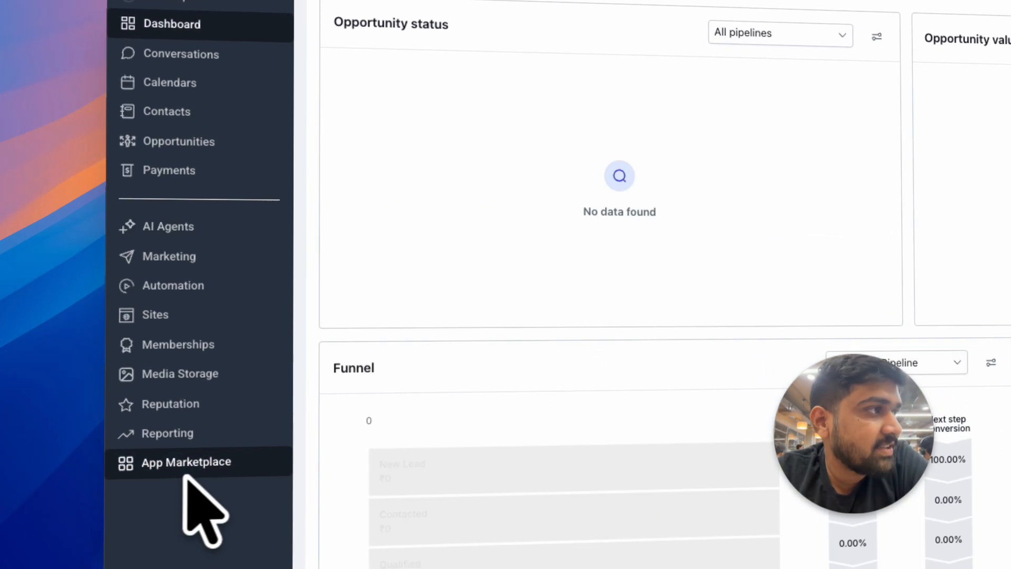
{"action": "left_click", "coordinate": [184, 474]}
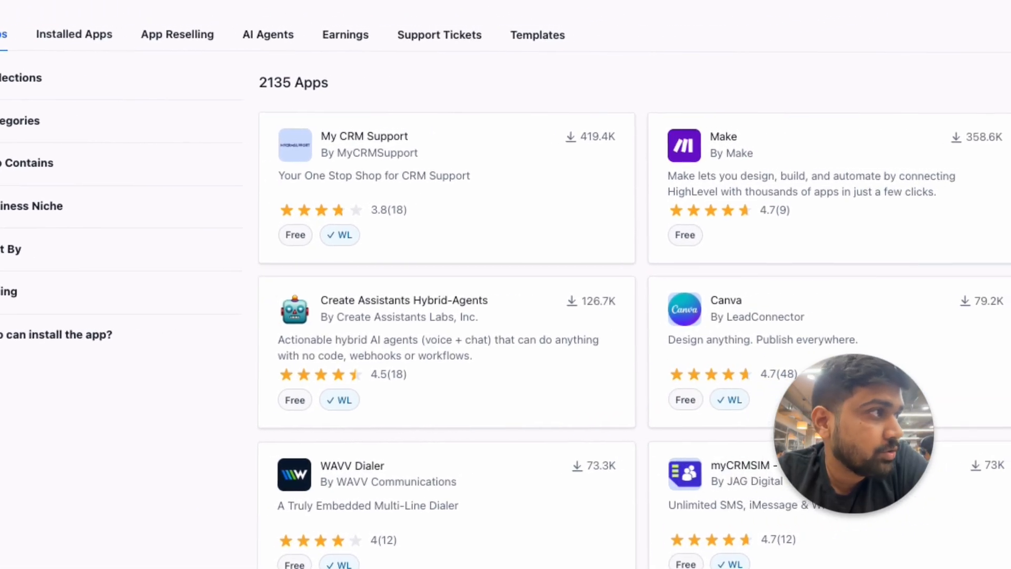
{"action": "left_click", "coordinate": [47, 302]}
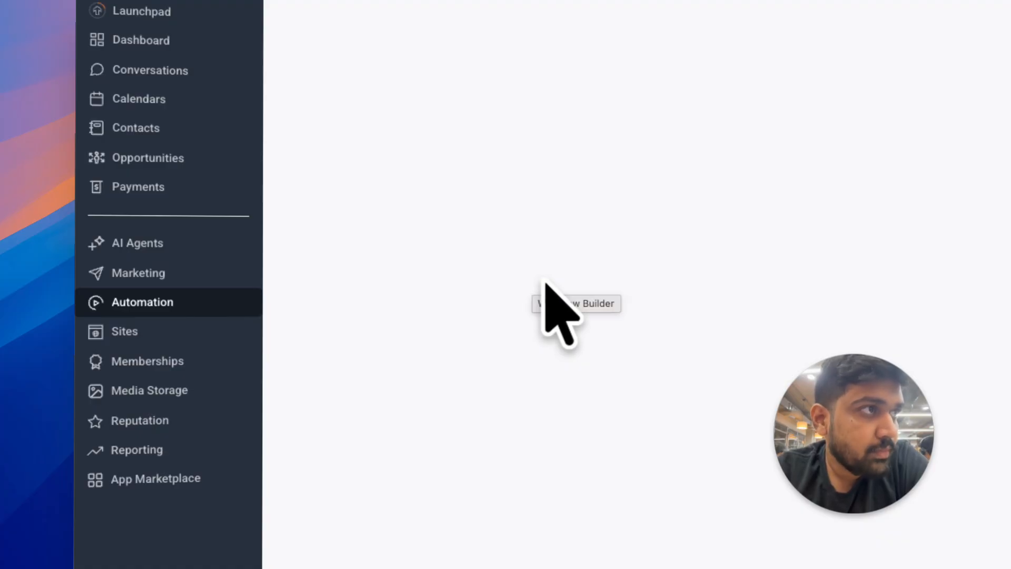
{"action": "left_click", "coordinate": [605, 91]}
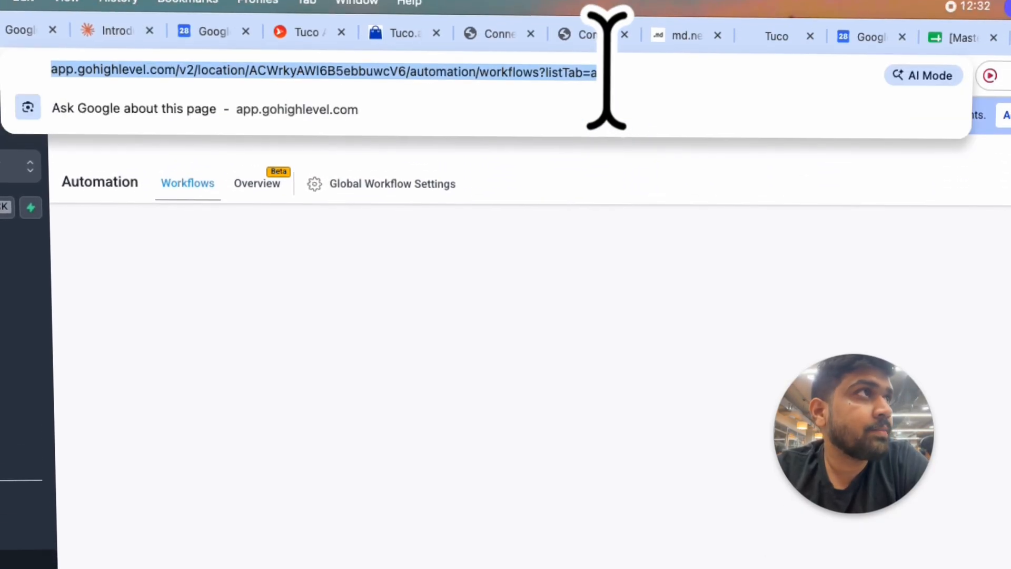
{"action": "key", "text": "Return"}
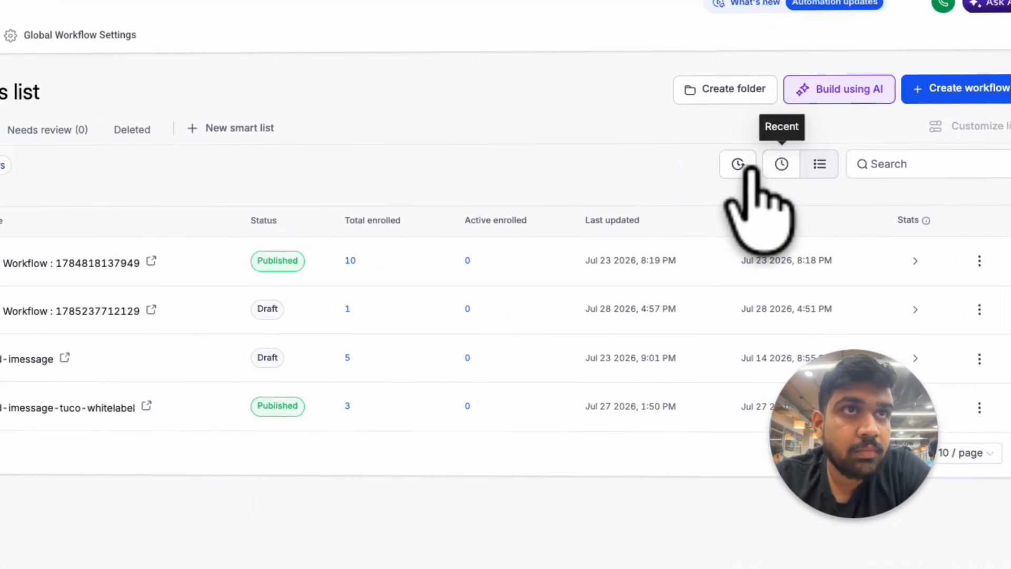
{"action": "left_click", "coordinate": [703, 215]}
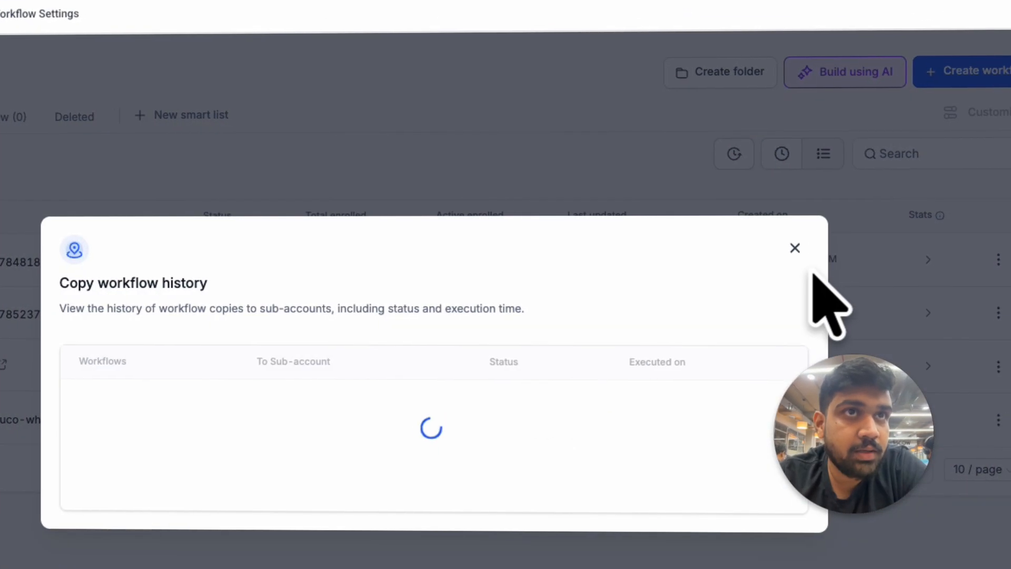
{"action": "left_click", "coordinate": [766, 250]}
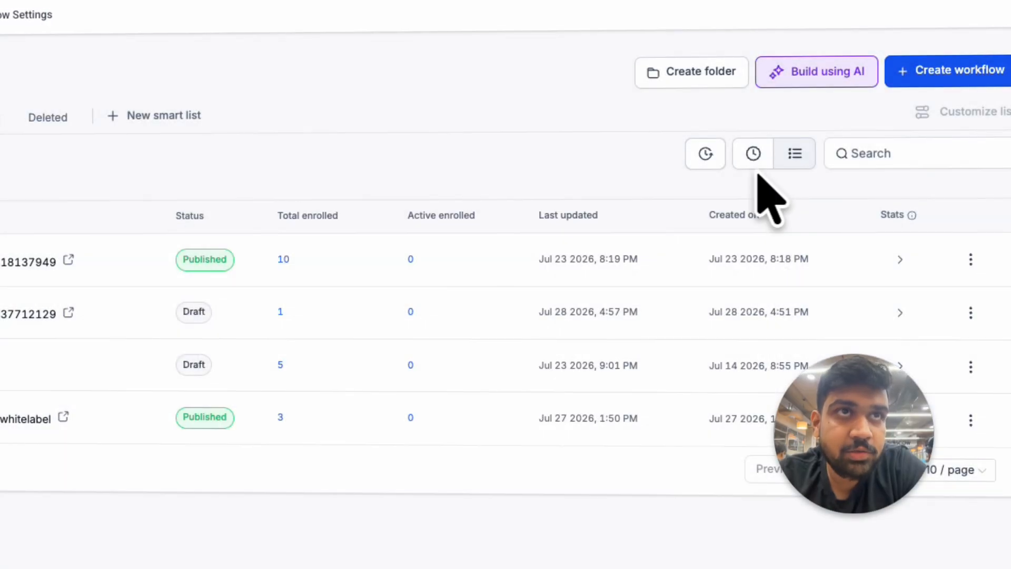
{"action": "left_click", "coordinate": [758, 161]}
{"action": "left_click", "coordinate": [32, 314]}
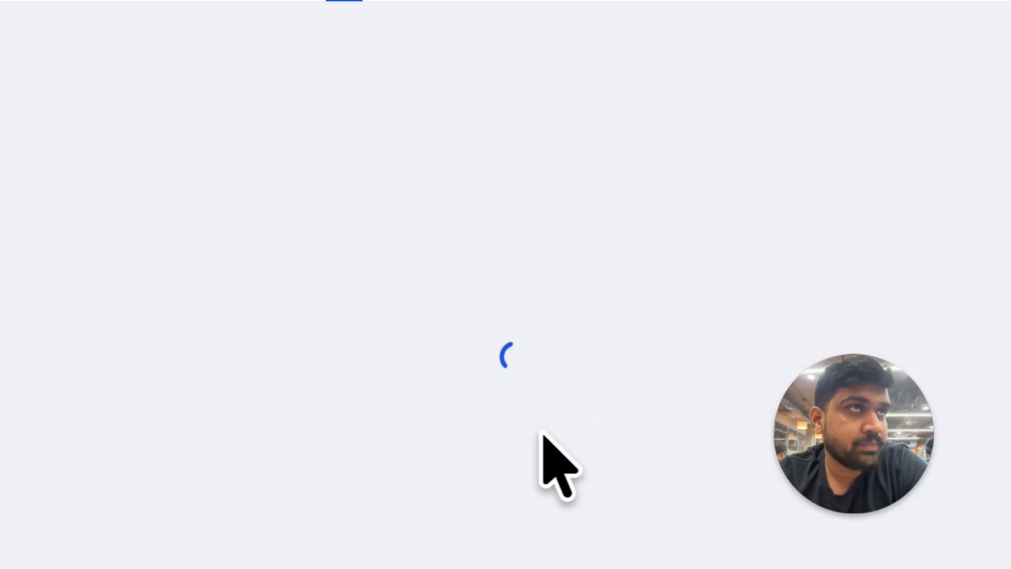
{"action": "scroll", "coordinate": [612, 474], "scroll_direction": "down", "scroll_amount": 3}
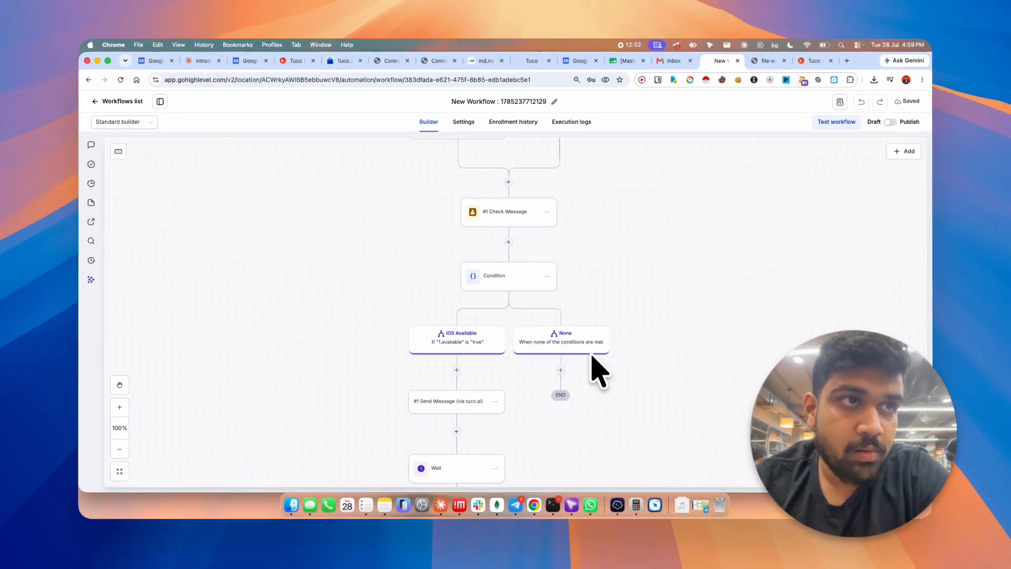
{"action": "scroll", "coordinate": [668, 345], "scroll_direction": "up", "scroll_amount": 5}
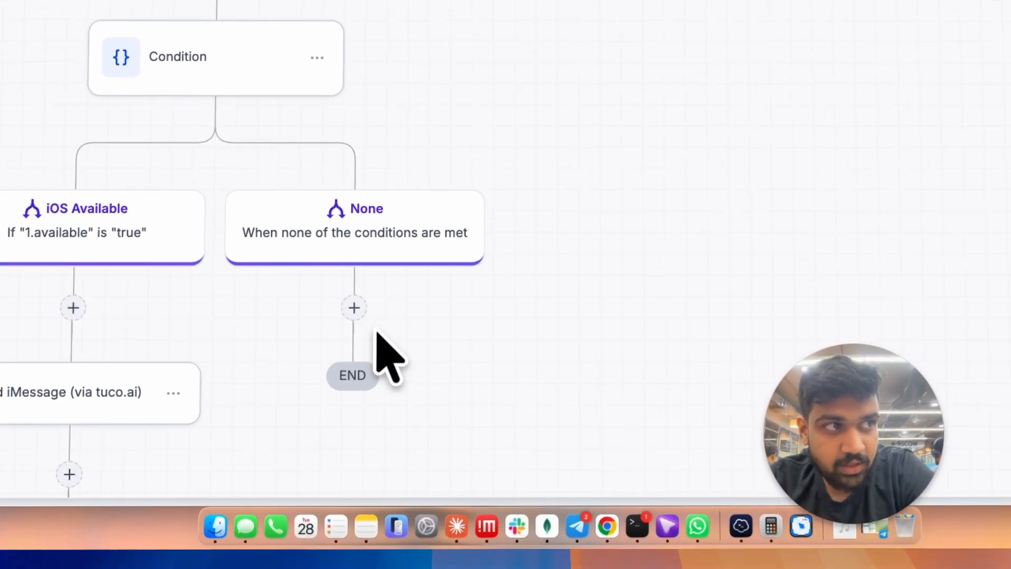
{"action": "left_click", "coordinate": [378, 374]}
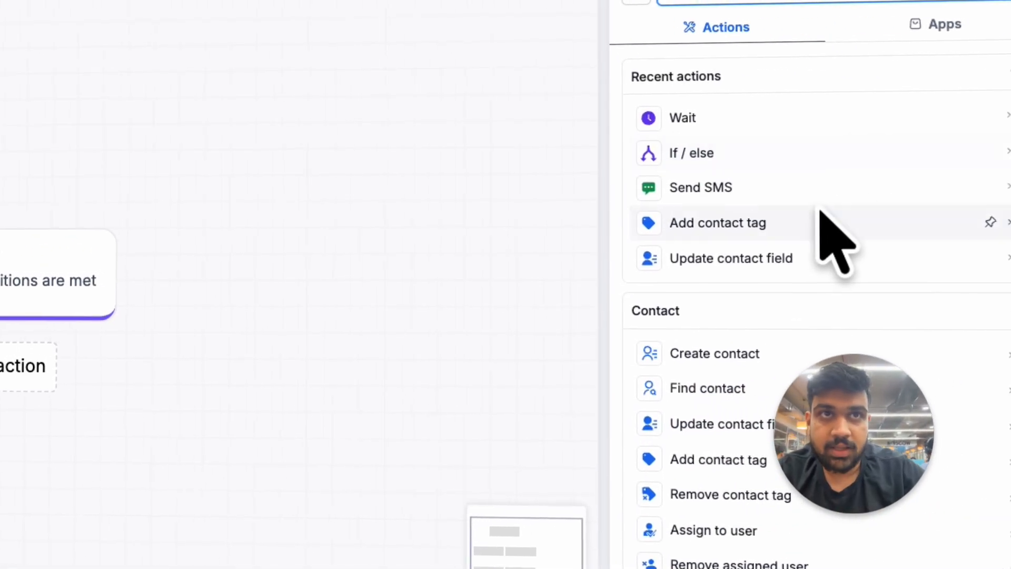
{"action": "left_click", "coordinate": [811, 169]}
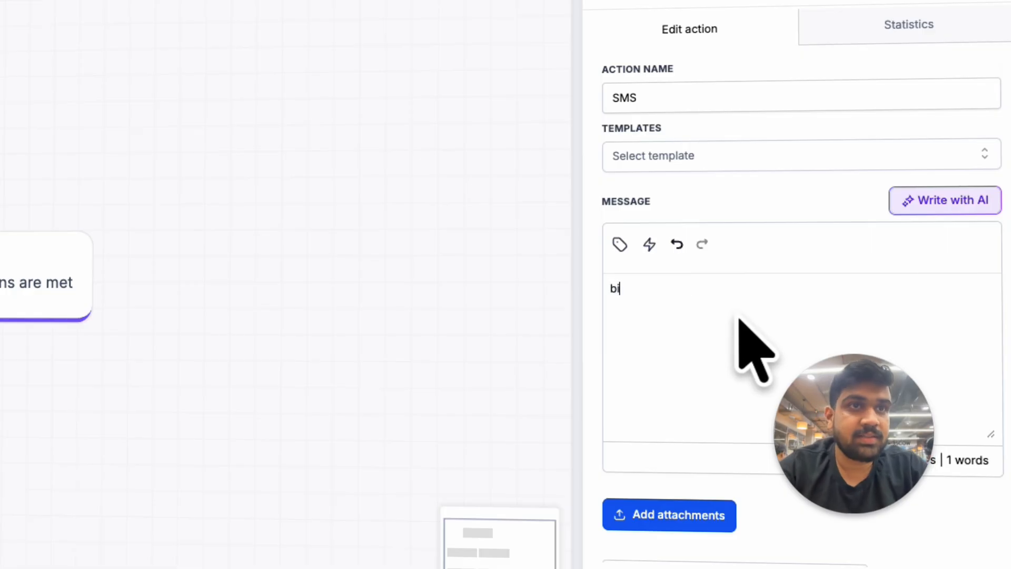
{"action": "left_click", "coordinate": [959, 566]}
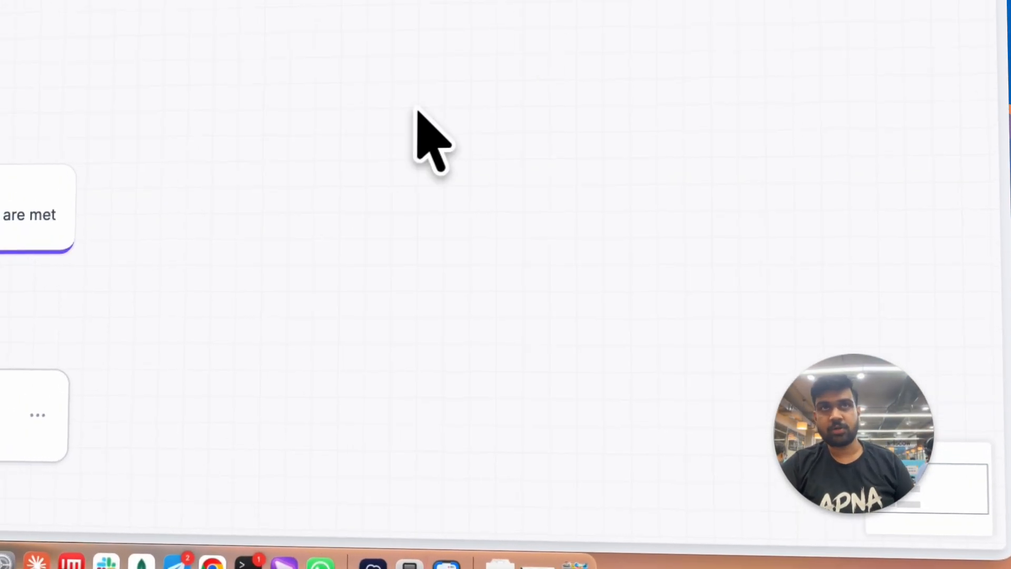
Step: Set up a workflow test with the US test contact selected
{"action": "left_click", "coordinate": [792, 65]}
{"action": "left_click", "coordinate": [706, 221]}
{"action": "type", "text": "g"}
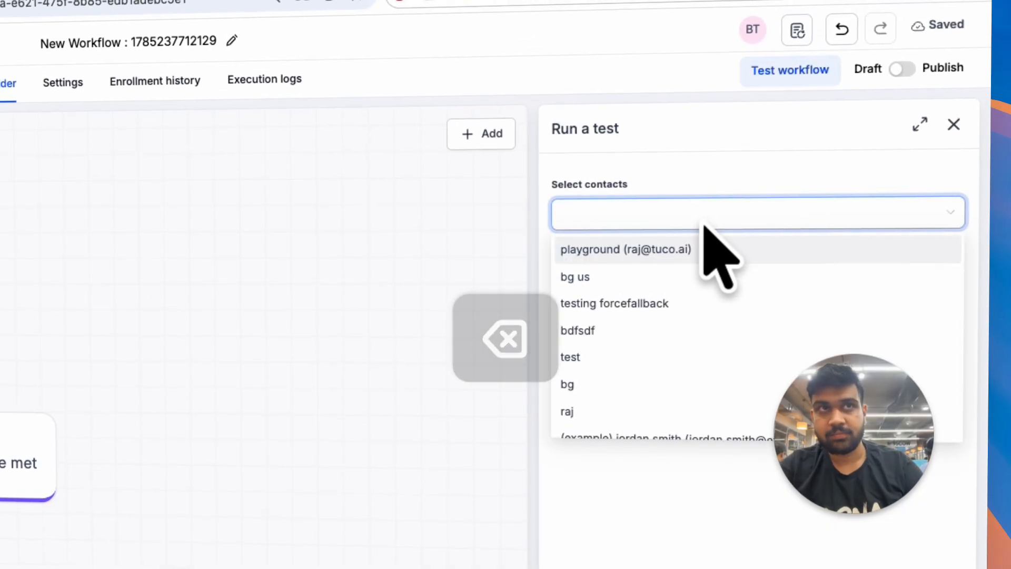
{"action": "left_click", "coordinate": [596, 275]}
{"action": "left_click", "coordinate": [690, 141]}
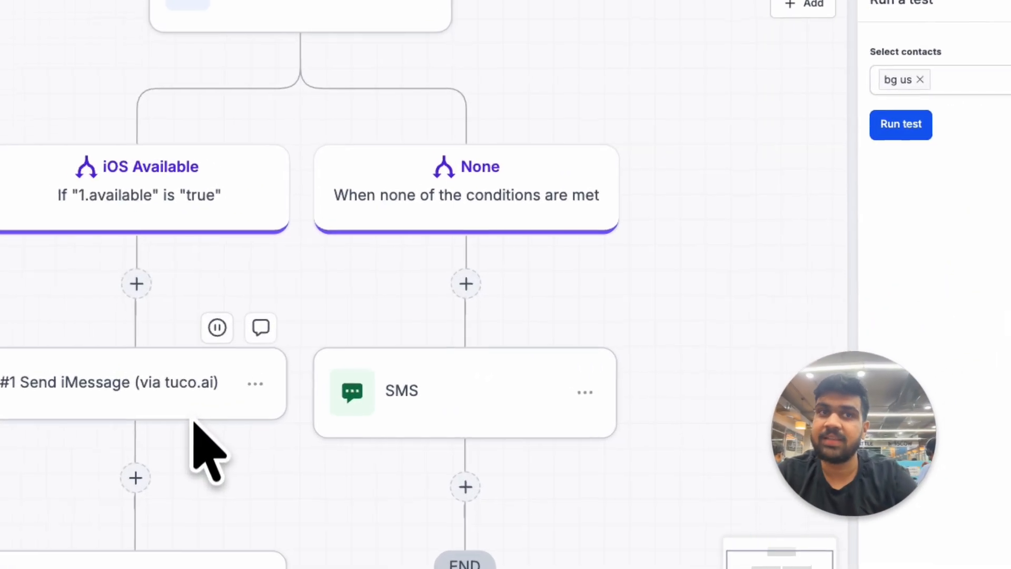
Step: Open the Send iMessage action on the iOS Available branch and add a space to its message
{"action": "left_click", "coordinate": [362, 372]}
{"action": "left_click", "coordinate": [799, 246]}
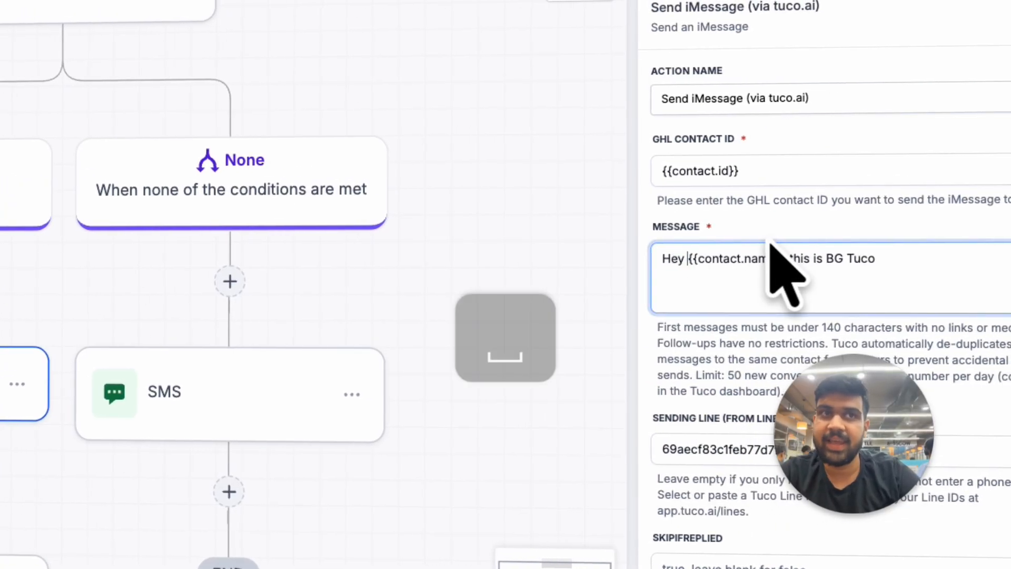
{"action": "left_click", "coordinate": [748, 534]}
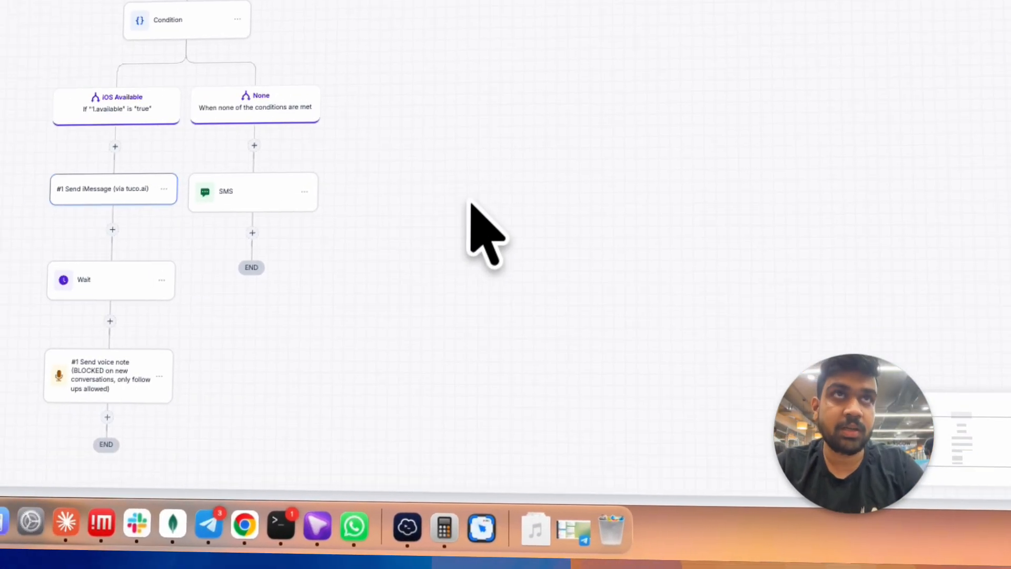
Step: Check Tuco AI's Activity Logs again and review the test contact's full thread in HighLevel Conversations
{"action": "left_click", "coordinate": [788, 5]}
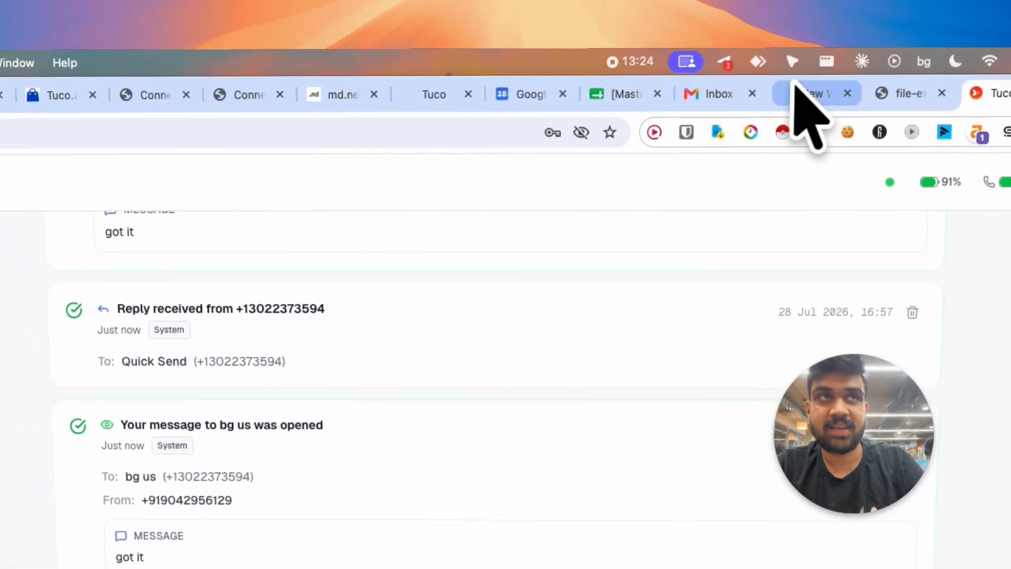
{"action": "left_click", "coordinate": [790, 100]}
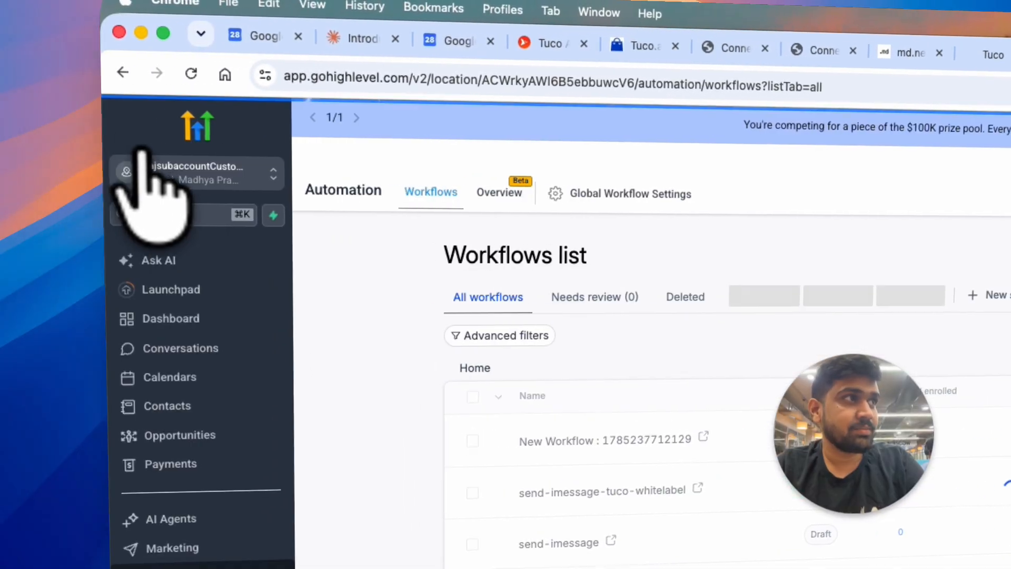
{"action": "left_click", "coordinate": [181, 348]}
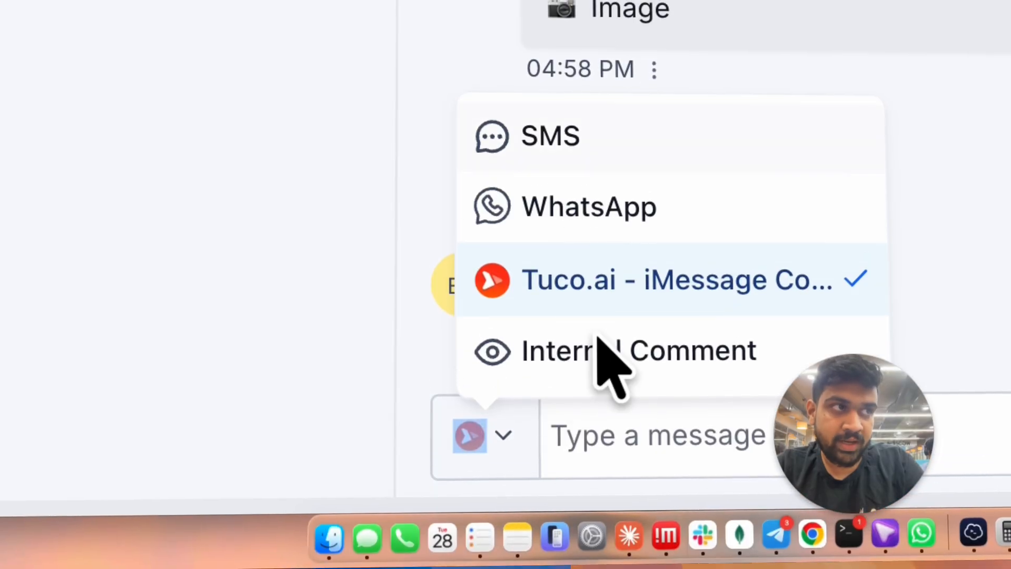
{"action": "left_click", "coordinate": [853, 266]}
{"action": "scroll", "coordinate": [863, 279], "scroll_direction": "down", "scroll_amount": 5}
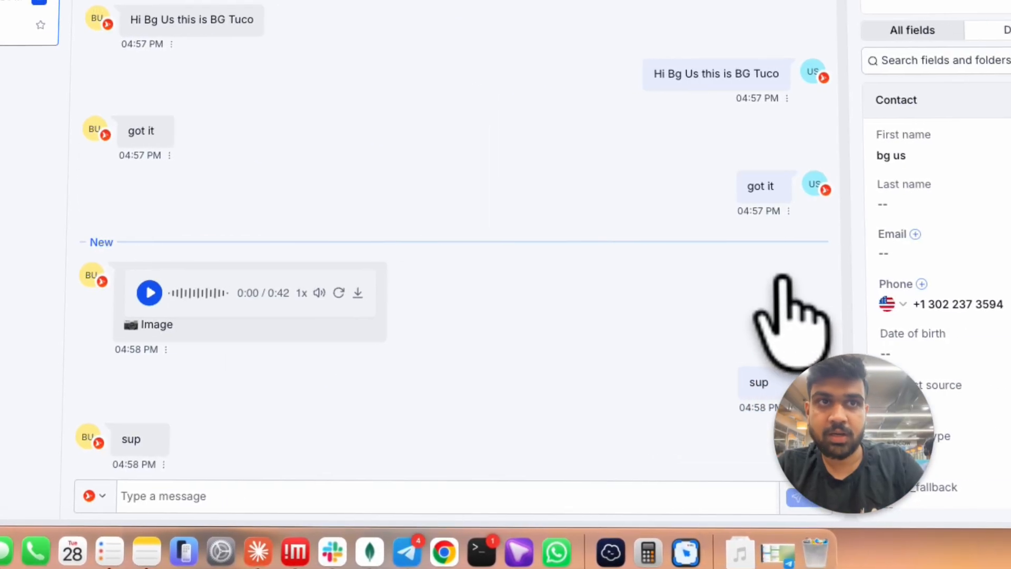